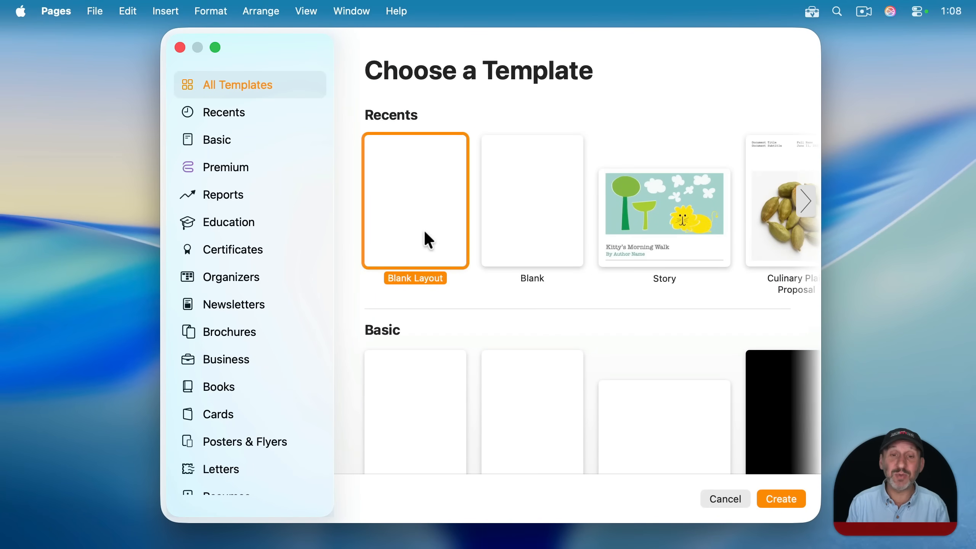
# Create a new document from the Blank template.
pyautogui.click(511, 208)
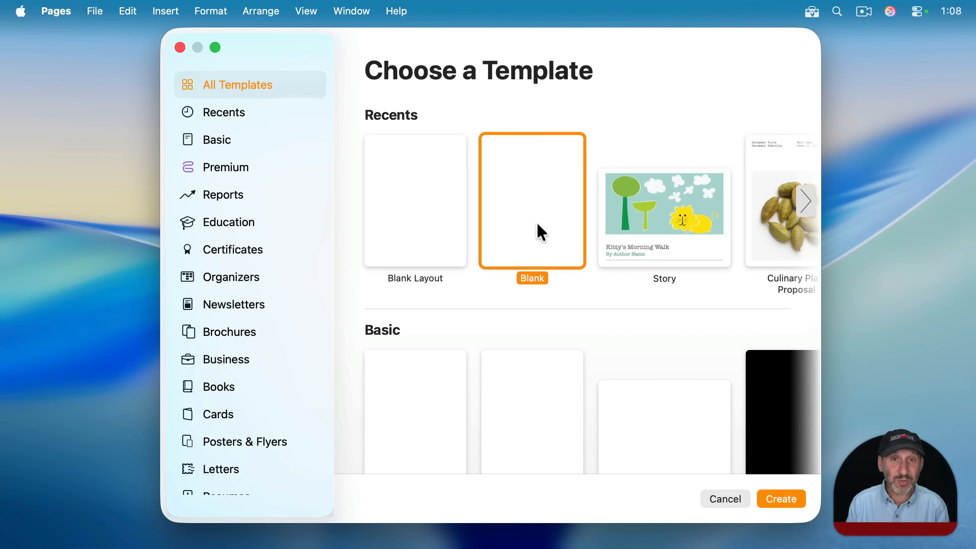
pyautogui.click(438, 191)
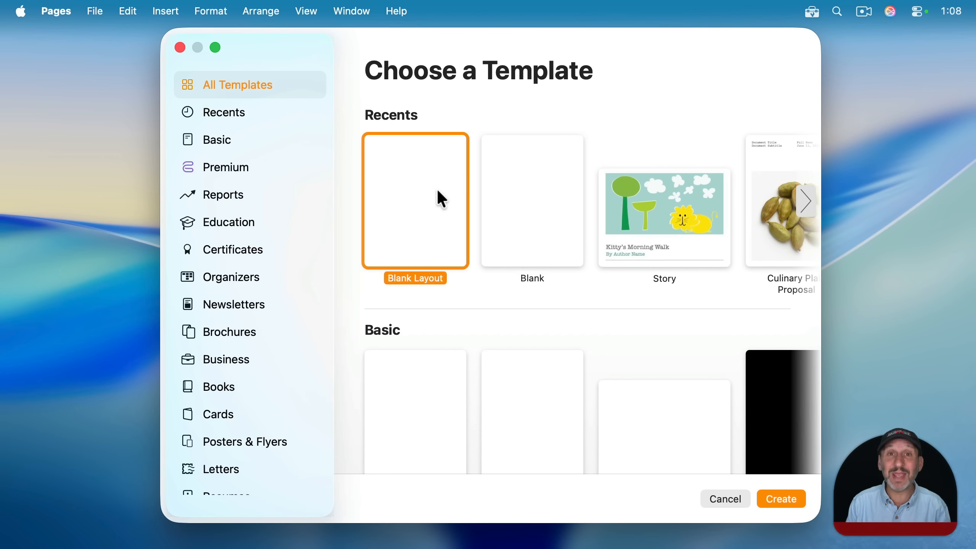
pyautogui.doubleClick(525, 172)
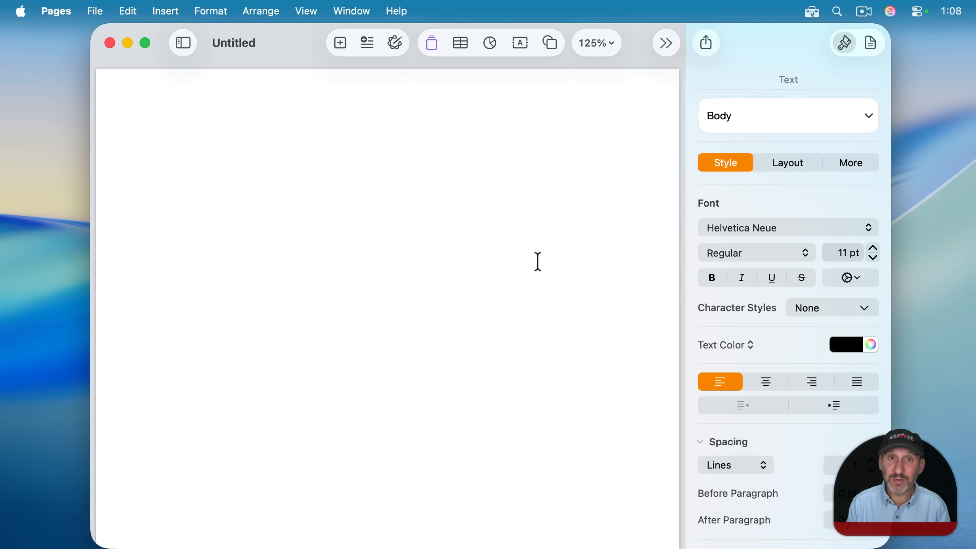
# Show the document's layout outlines and bring up its document settings down to the header, footer and margin options.
pyautogui.click(309, 12)
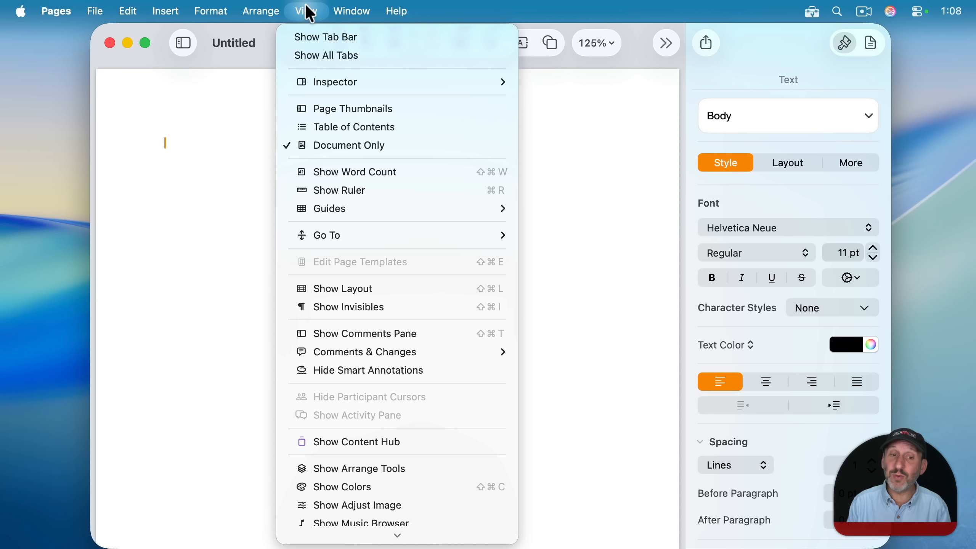
pyautogui.click(348, 287)
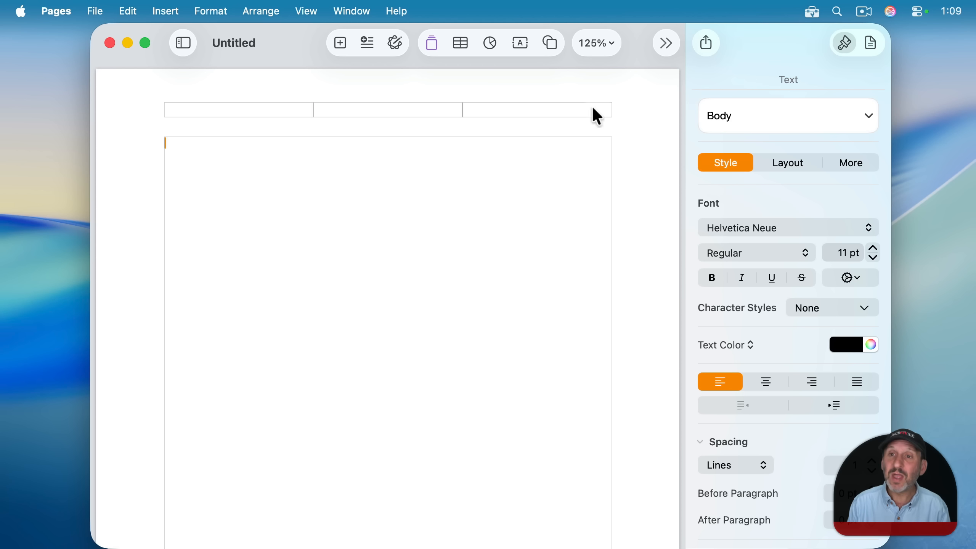
pyautogui.click(871, 43)
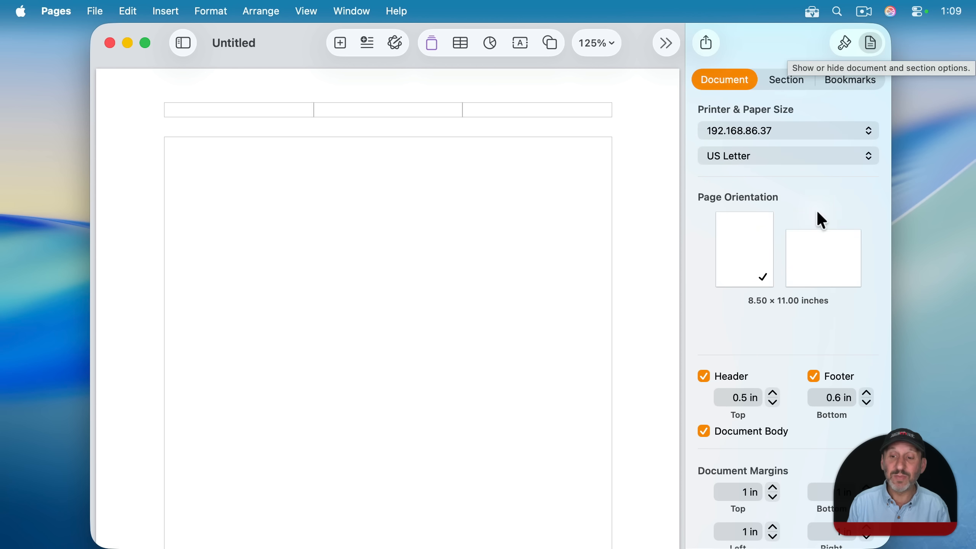
pyautogui.scroll(-5, 816, 209)
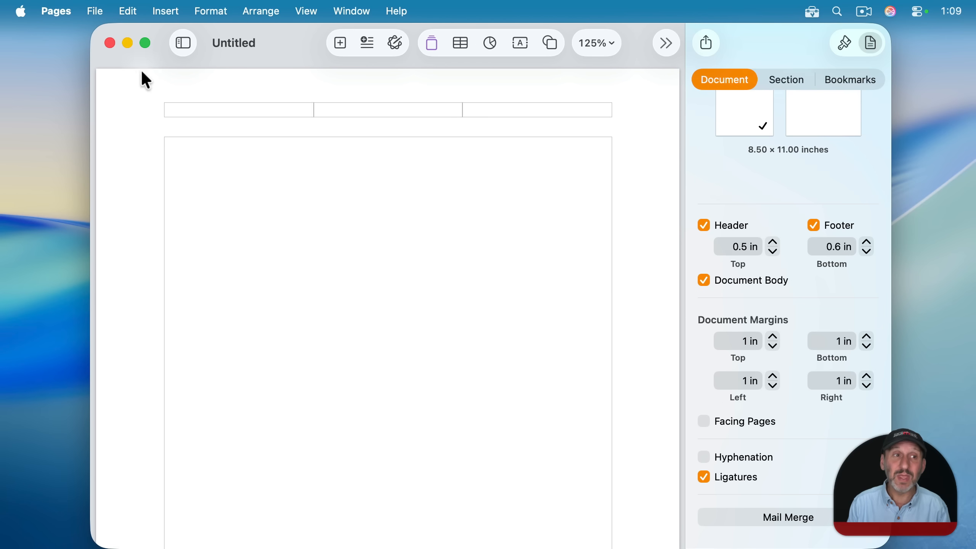
# Paste the copied placeholder paragraphs into the document body.
pyautogui.click(92, 12)
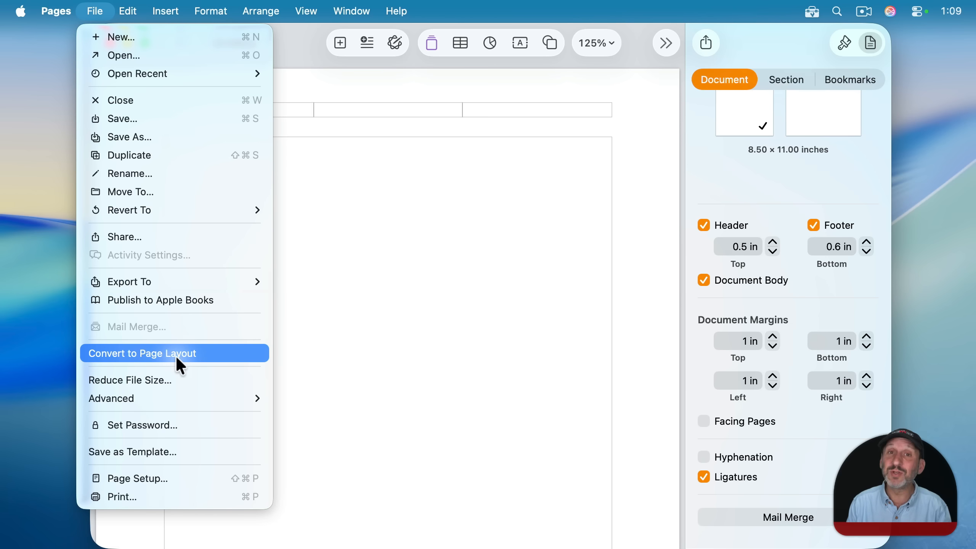
pyautogui.click(545, 196)
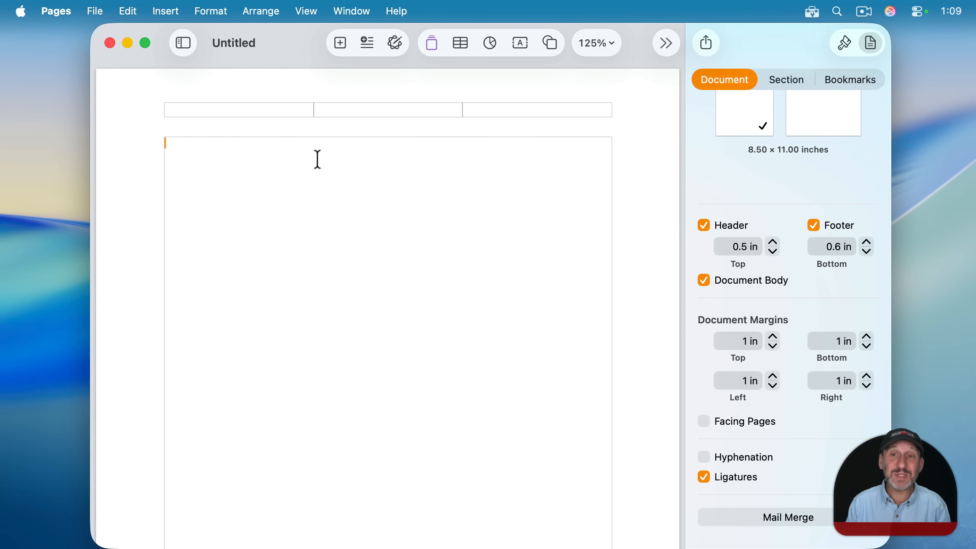
pyautogui.press('super+v')
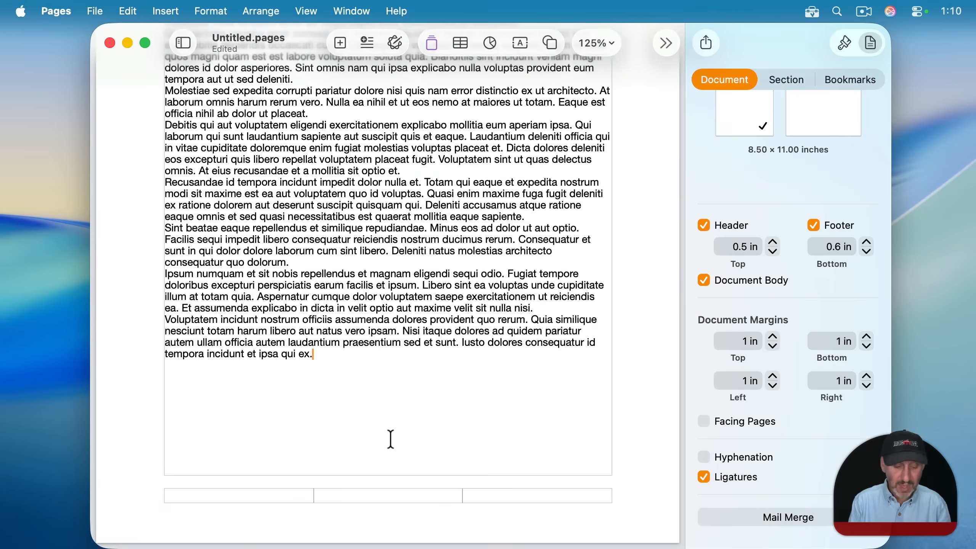
# Add blank lines after the pasted text until the cursor moves onto a second page.
pyautogui.press('Return')
pyautogui.press('Return')
pyautogui.press('Return')
pyautogui.press('Return')
pyautogui.press('Return')
pyautogui.press('Return')
pyautogui.press('Return')
pyautogui.press('Return')
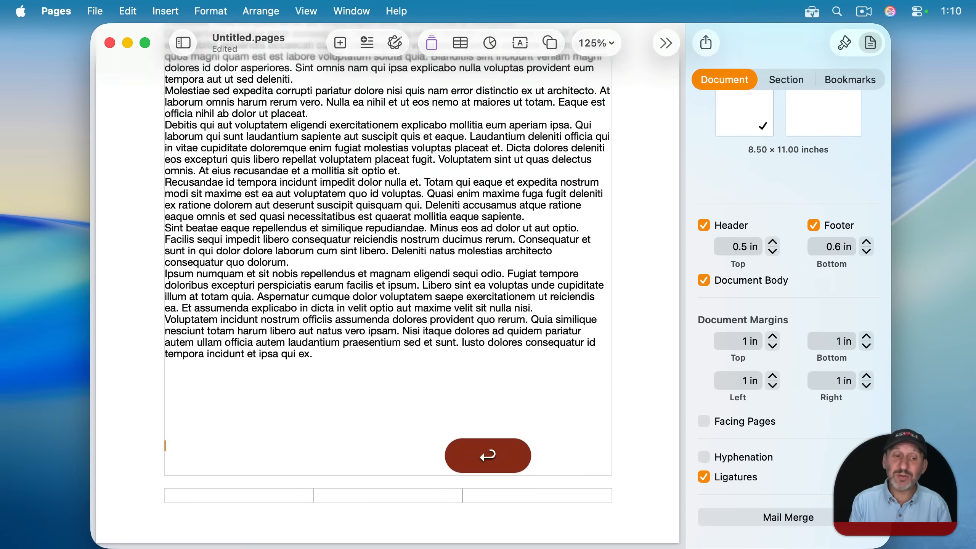
pyautogui.press('Return')
pyautogui.press('Return')
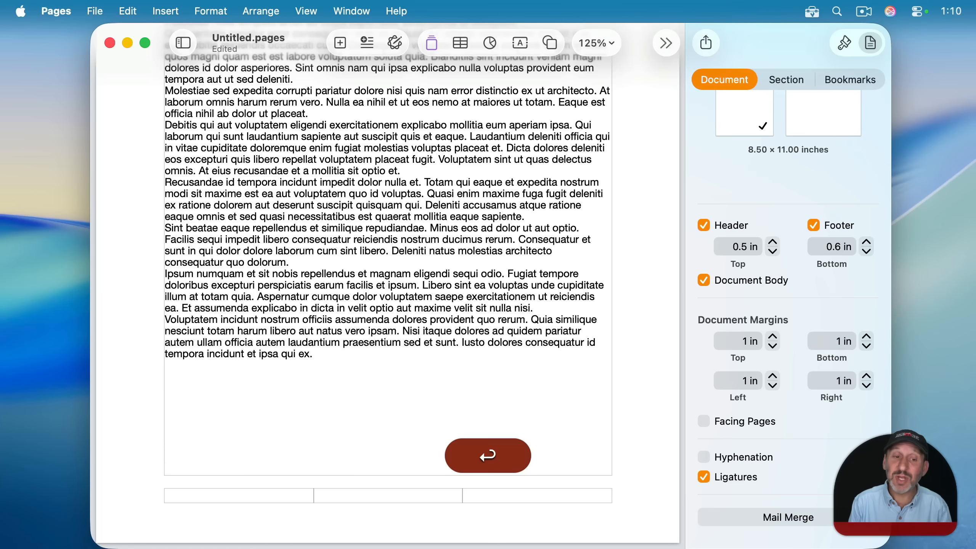
pyautogui.press('Return')
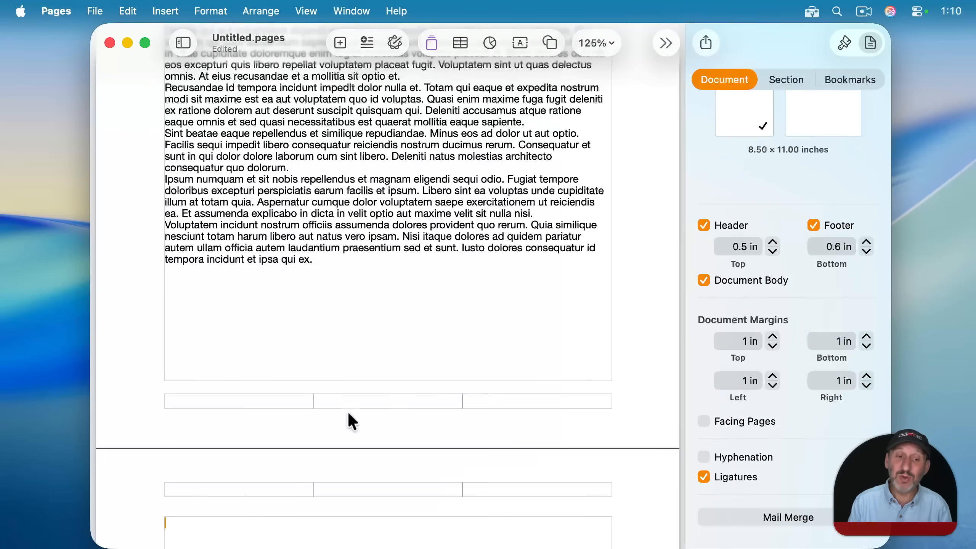
pyautogui.scroll(-5, 347, 411)
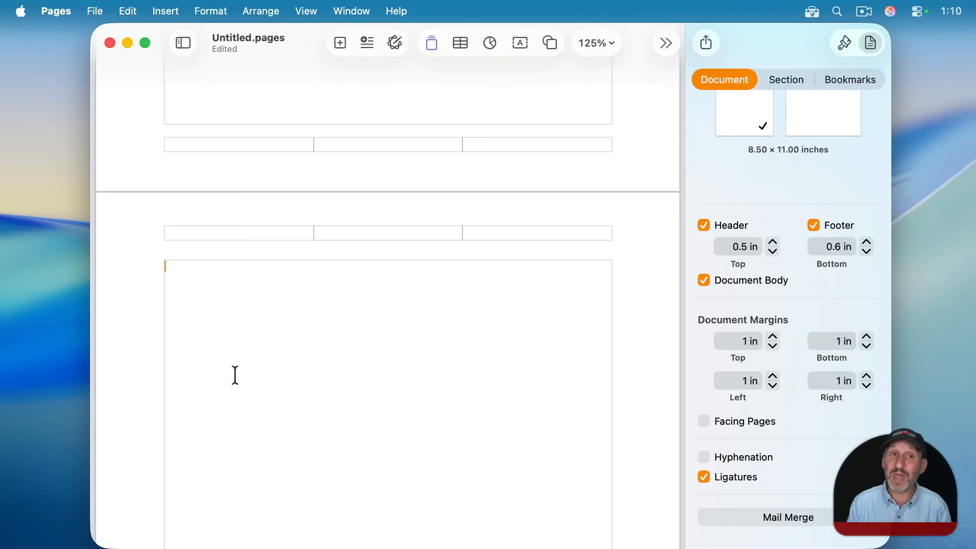
# Show the page thumbnails, and delete and re-add the last blank line at the start of the second page.
pyautogui.click(184, 42)
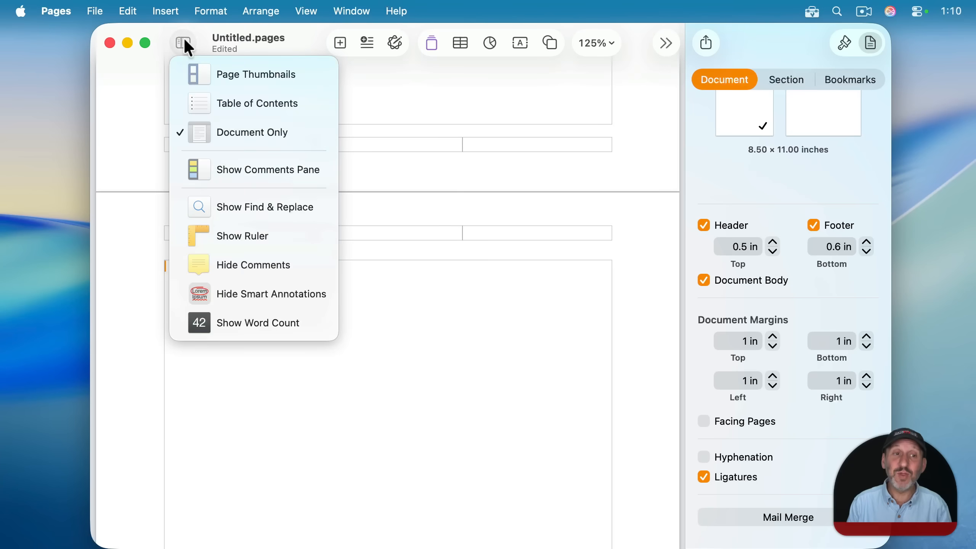
pyautogui.click(208, 75)
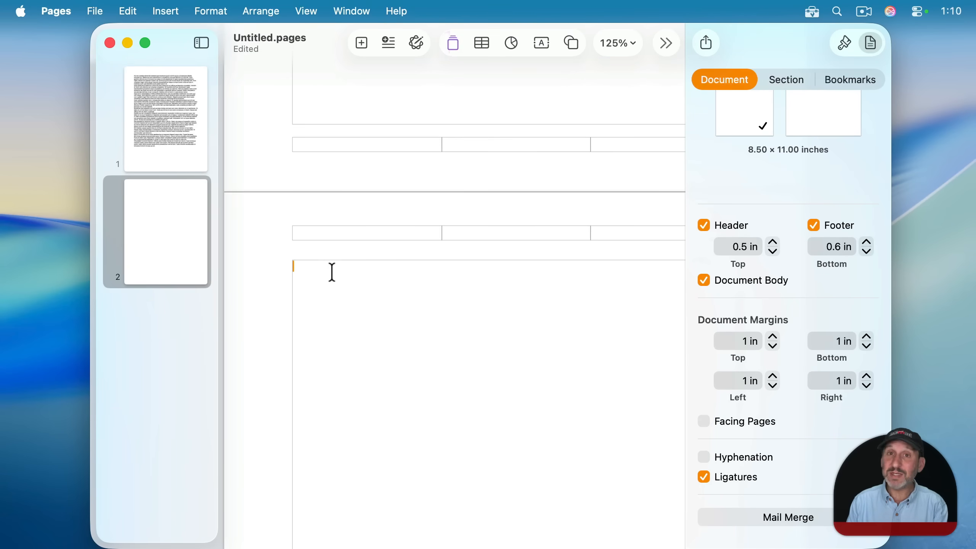
pyautogui.press('BackSpace')
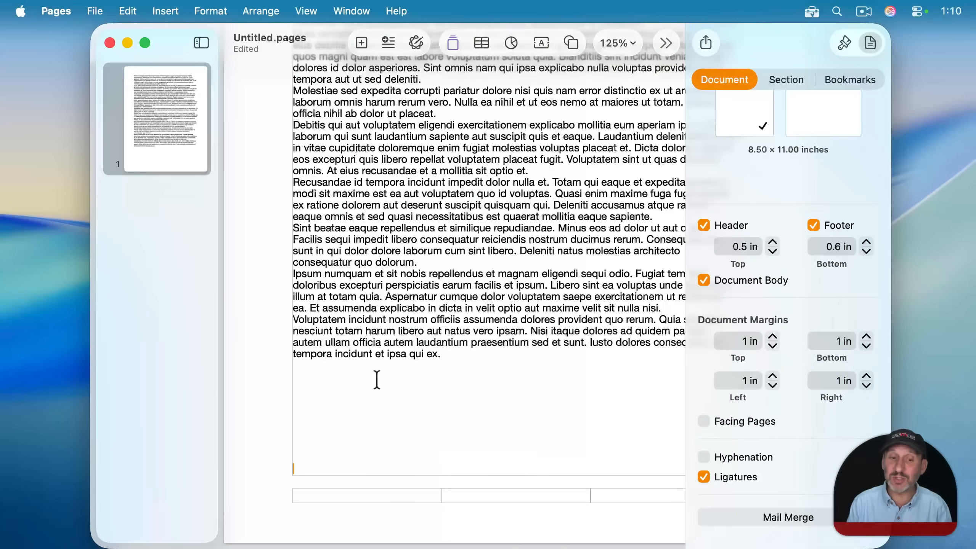
pyautogui.press('Return')
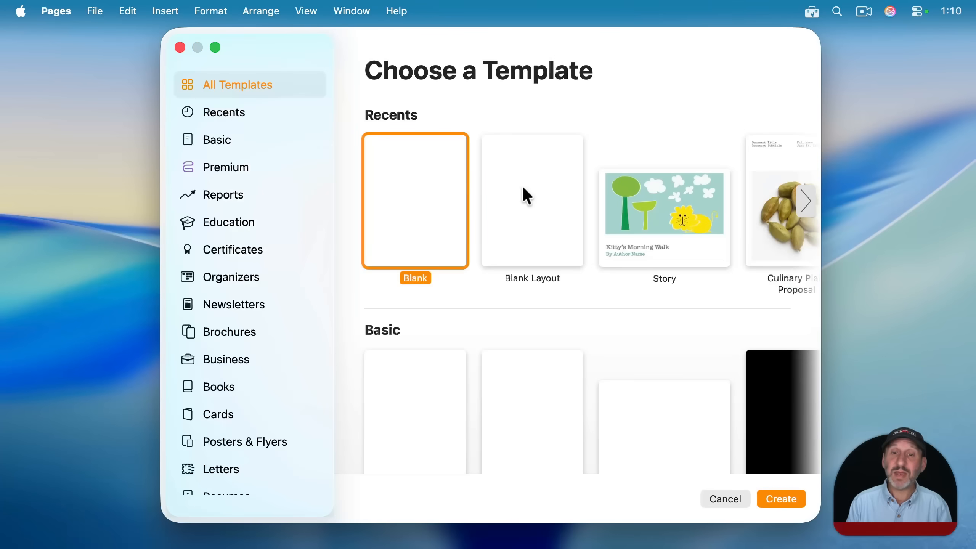
# Create a new document from the Blank Layout template and show its layout.
pyautogui.click(523, 194)
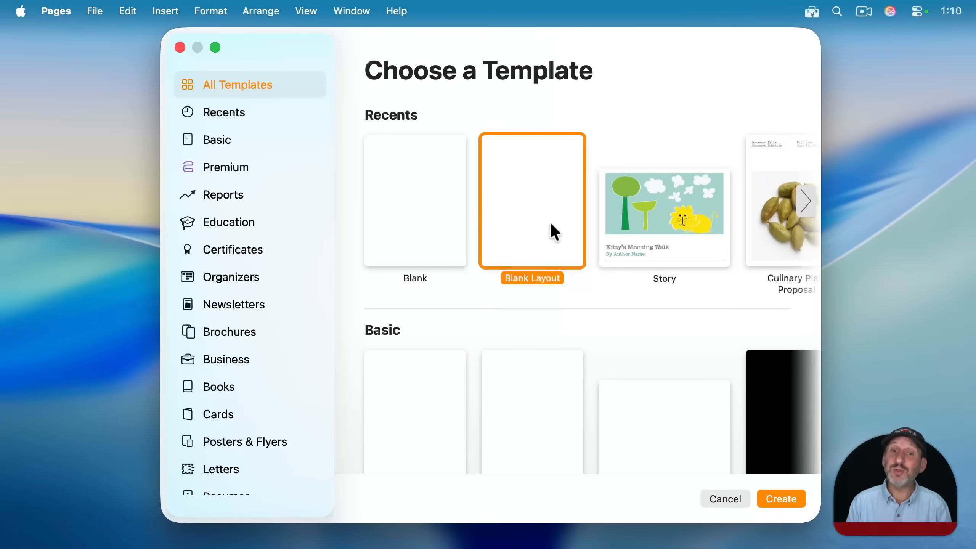
pyautogui.doubleClick(528, 212)
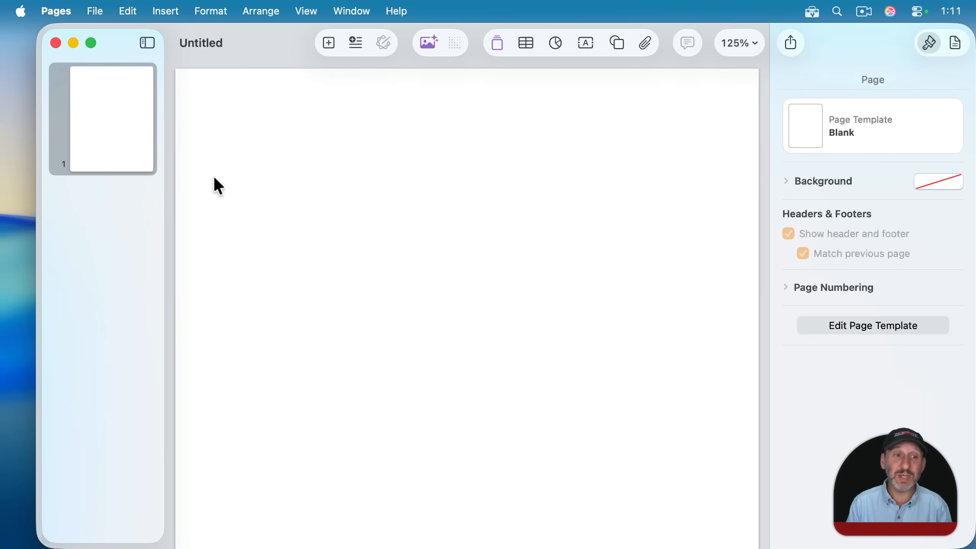
pyautogui.click(304, 8)
pyautogui.click(331, 289)
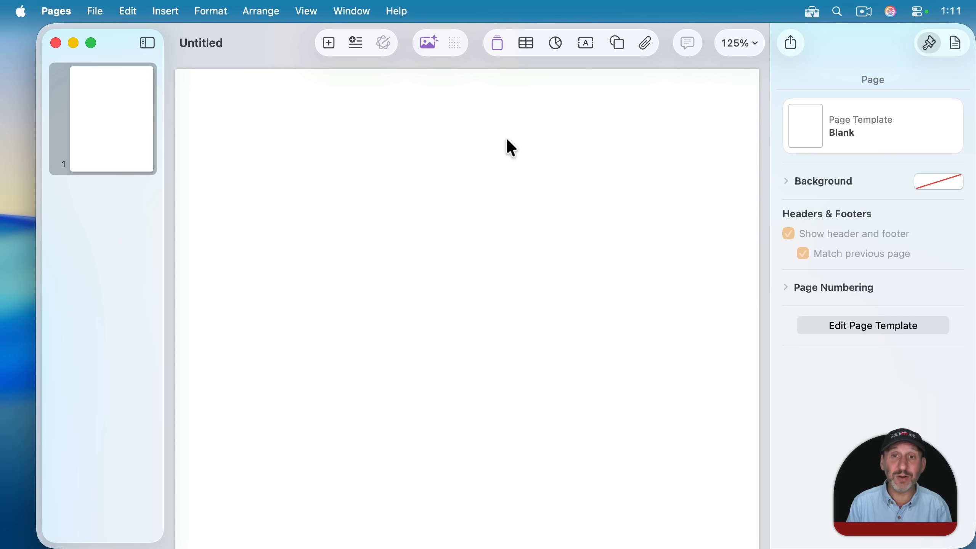
# Add a text box to the page, move it up and to the left, and increase its height.
pyautogui.click(588, 43)
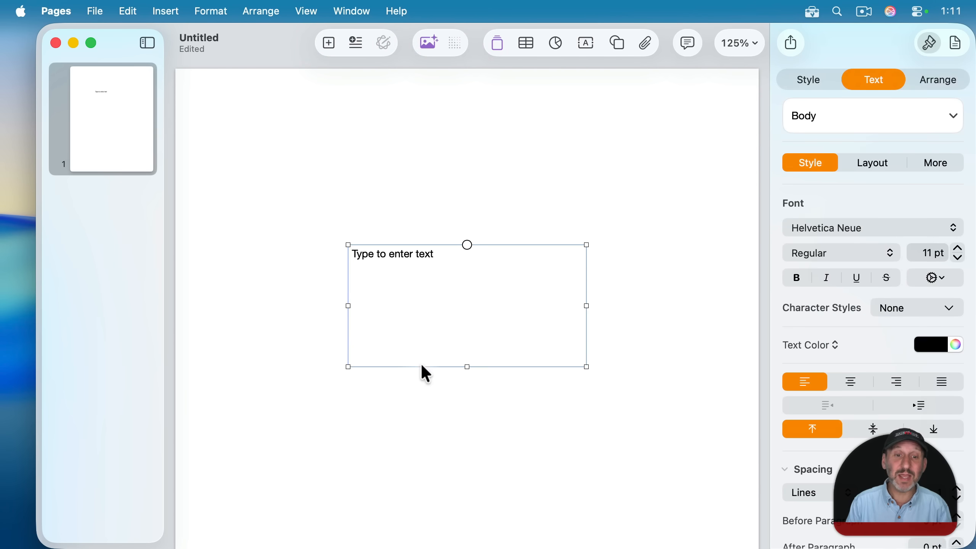
pyautogui.moveTo(447, 319); pyautogui.dragTo(392, 262)
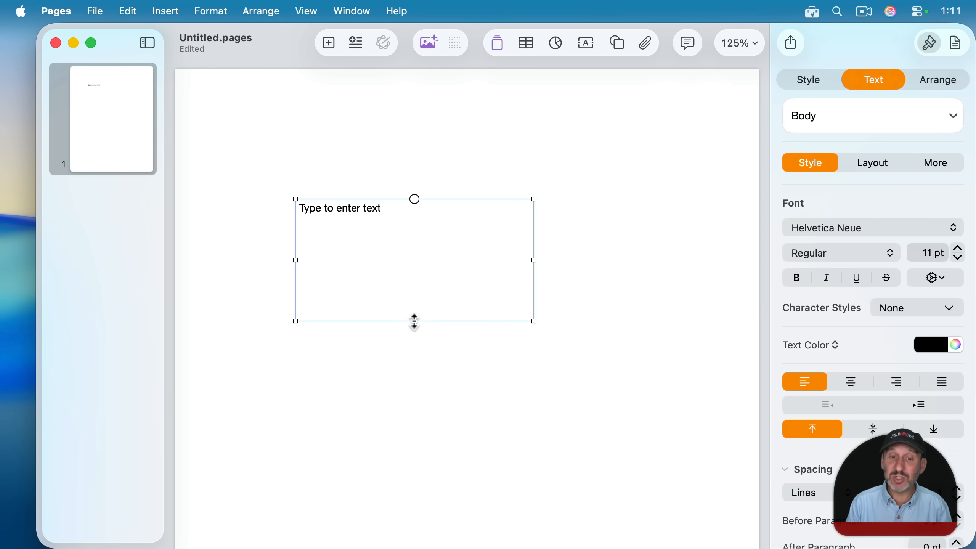
pyautogui.moveTo(414, 322); pyautogui.dragTo(416, 370)
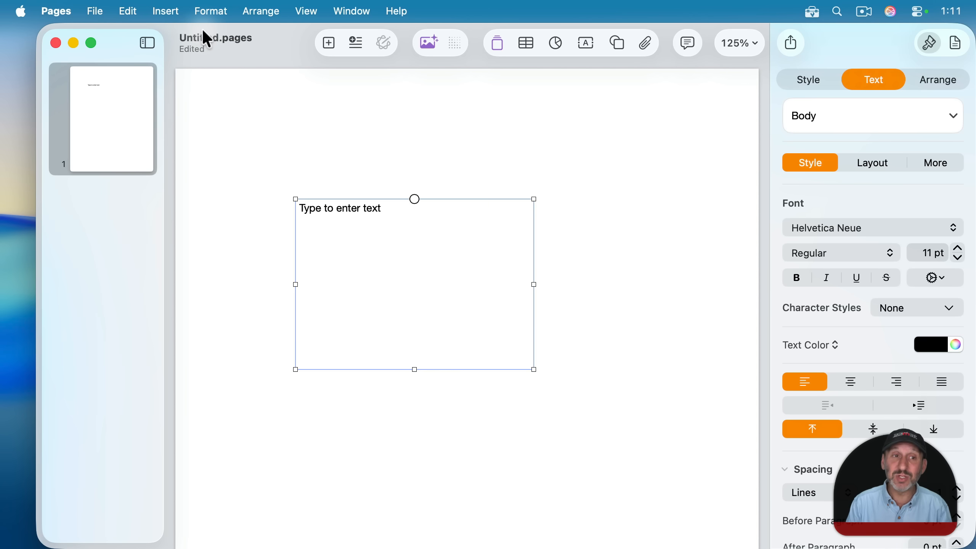
# Insert a new page into the page layout document.
pyautogui.click(168, 10)
pyautogui.click(183, 36)
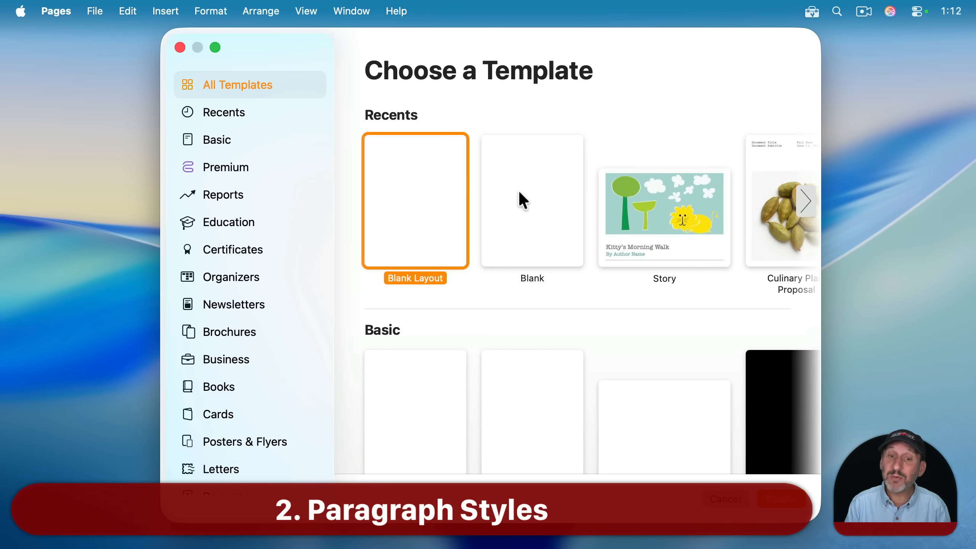
# Create a new document from the Blank template and paste the fox story into it, matching the document's style.
pyautogui.doubleClick(518, 192)
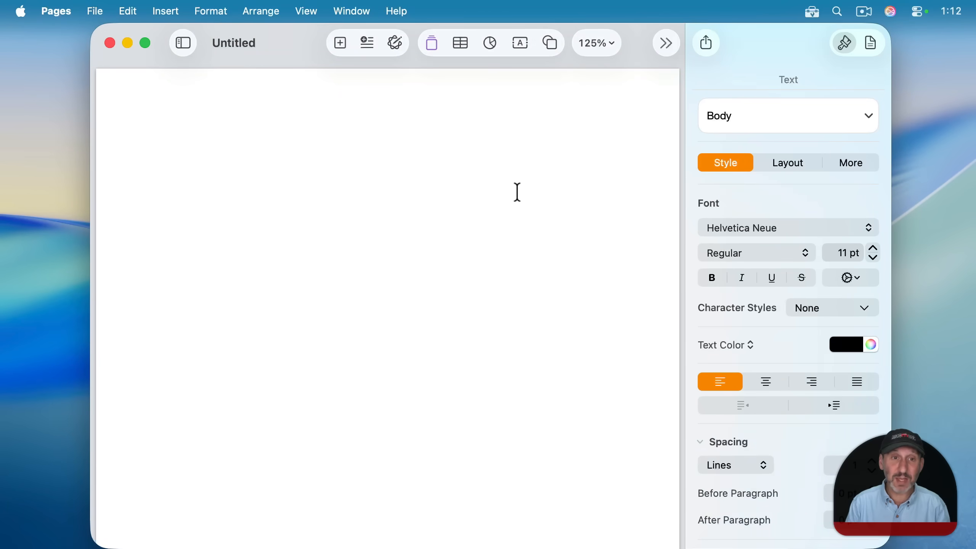
pyautogui.press('alt+shift+super+v')
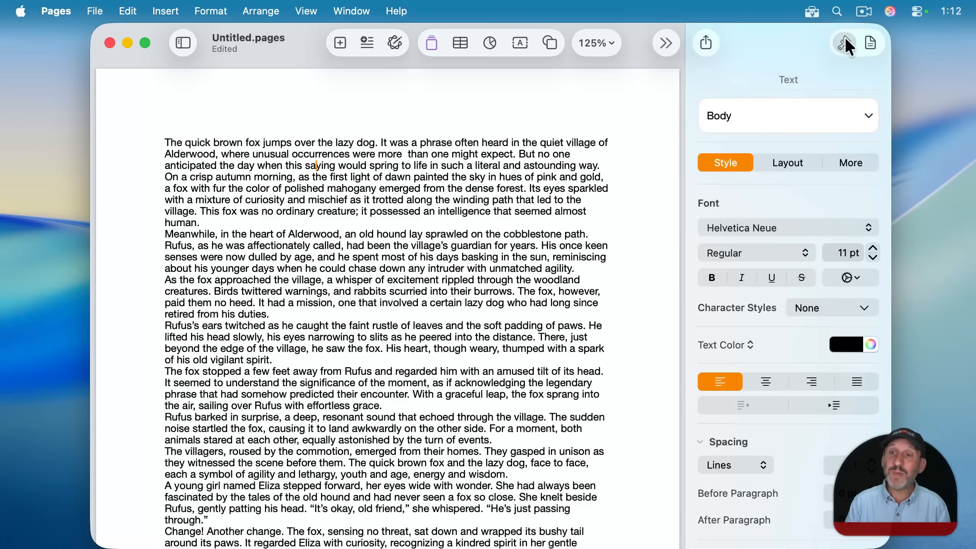
# Set the first two paragraphs to Times New Roman at 12 pt and update the Body paragraph style with these changes.
pyautogui.click(751, 116)
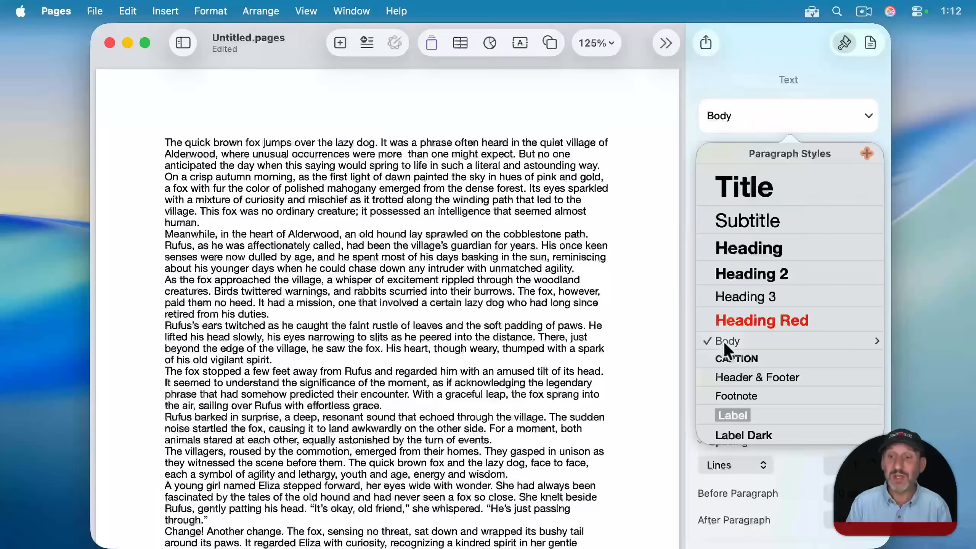
pyautogui.click(494, 222)
pyautogui.moveTo(165, 143); pyautogui.dragTo(247, 220)
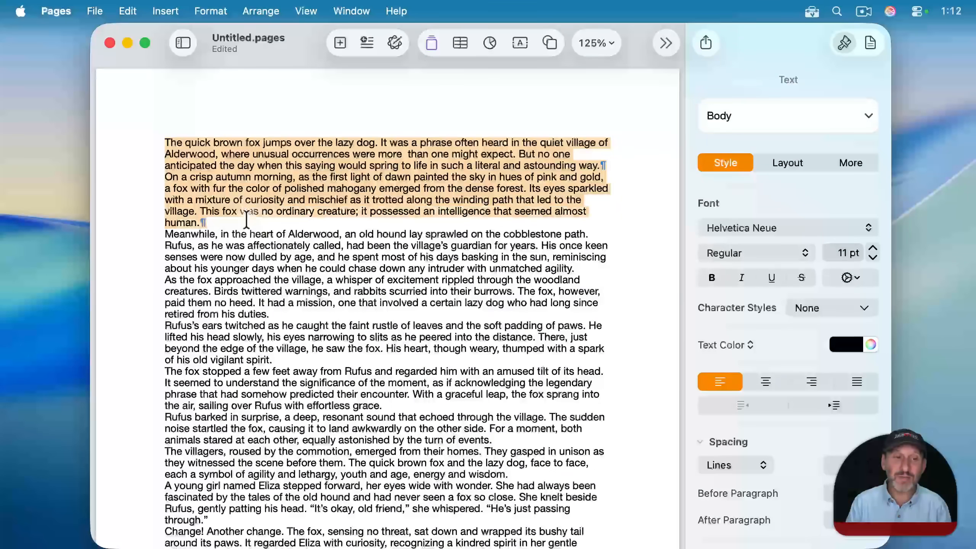
pyautogui.click(782, 229)
pyautogui.scroll(-10, 761, 321)
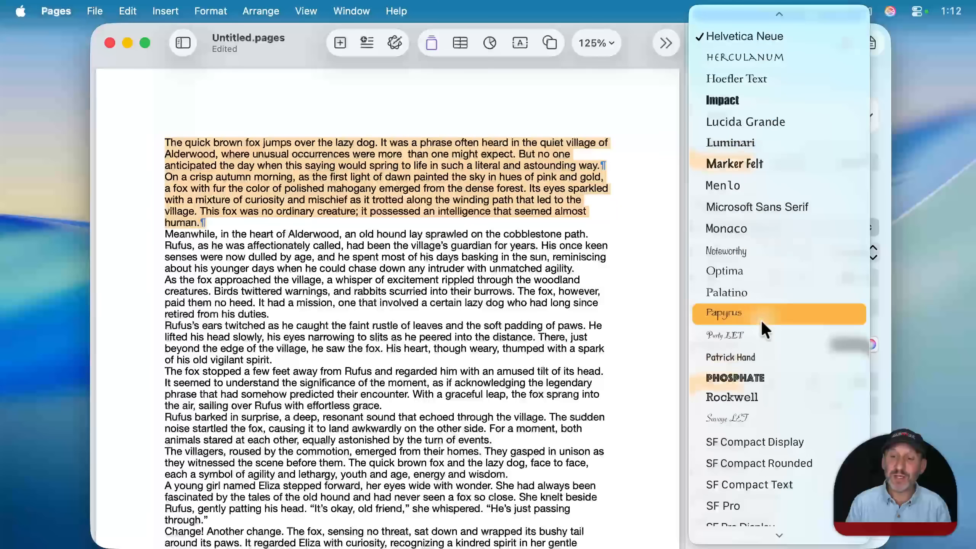
pyautogui.scroll(-3, 762, 384)
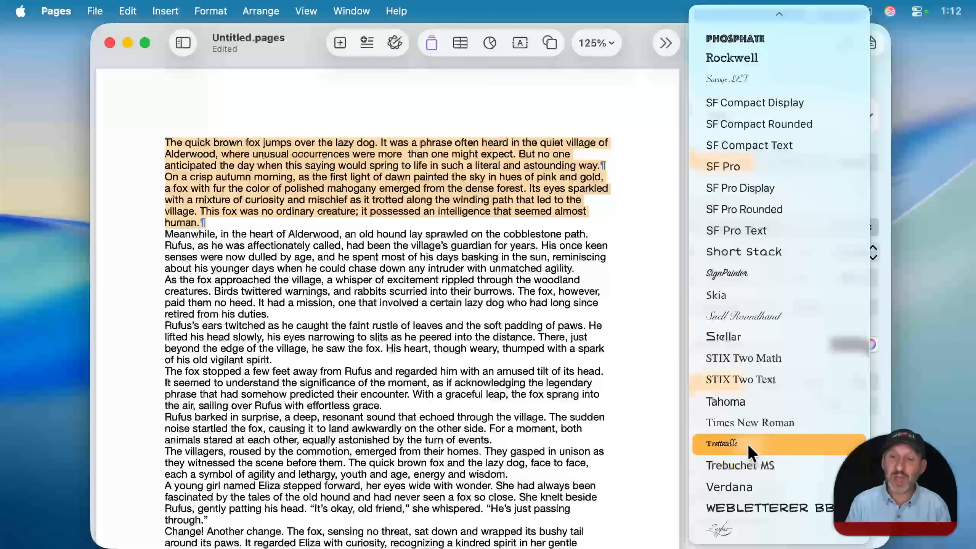
pyautogui.click(741, 417)
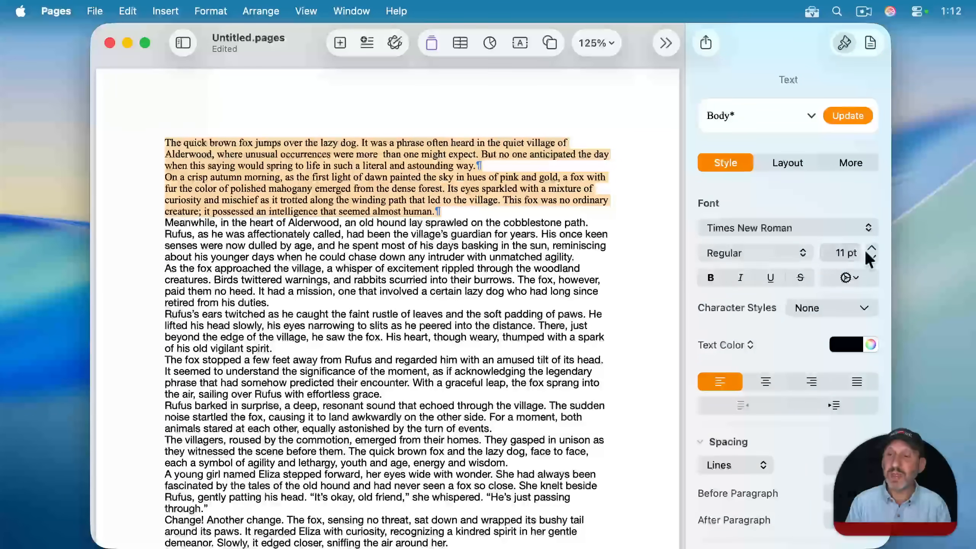
pyautogui.click(872, 247)
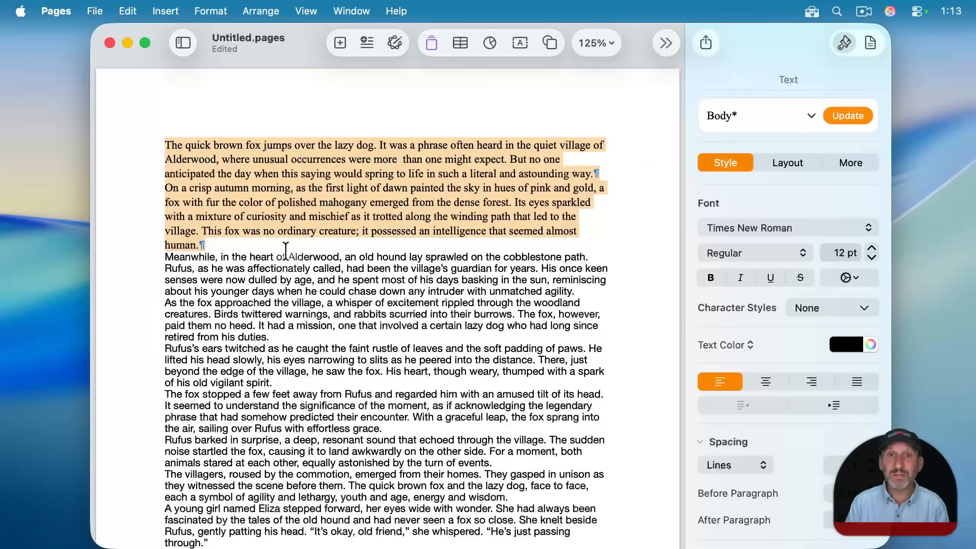
pyautogui.click(849, 116)
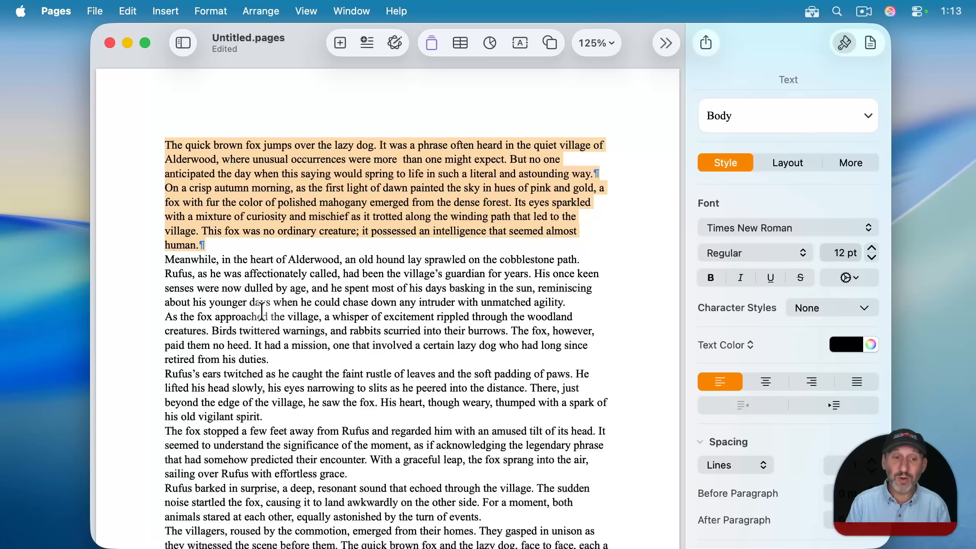
# Make the first two paragraphs dark blue and bold, and update the Body paragraph style with these changes.
pyautogui.click(848, 345)
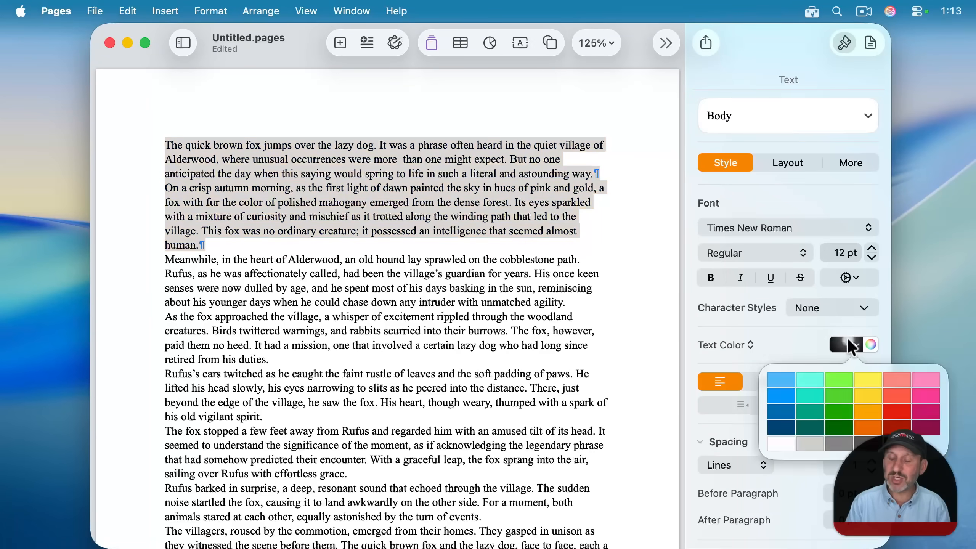
pyautogui.click(779, 411)
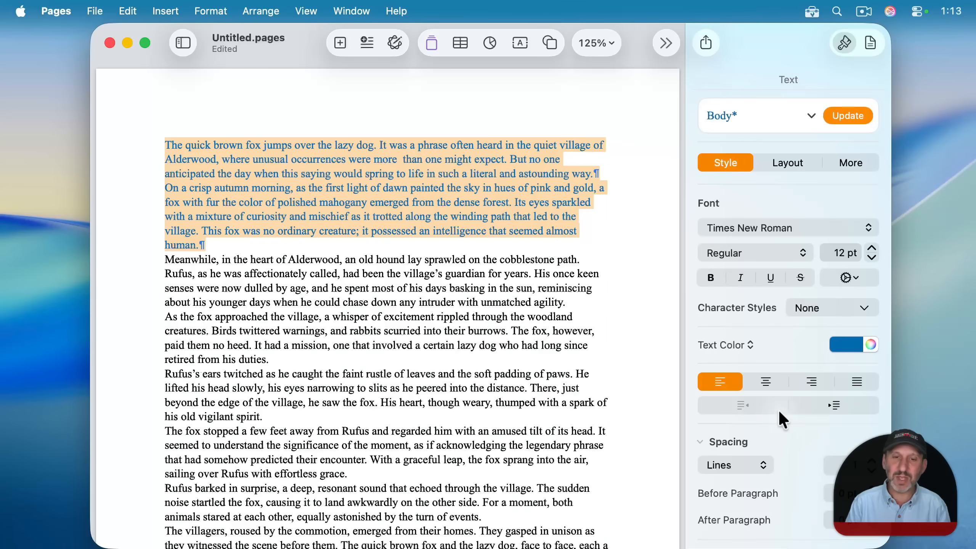
pyautogui.click(711, 277)
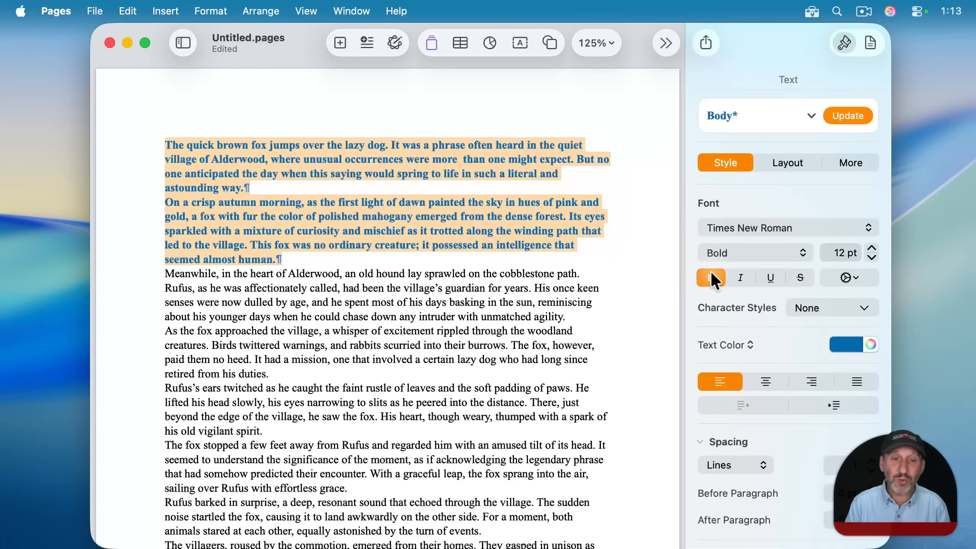
pyautogui.click(845, 116)
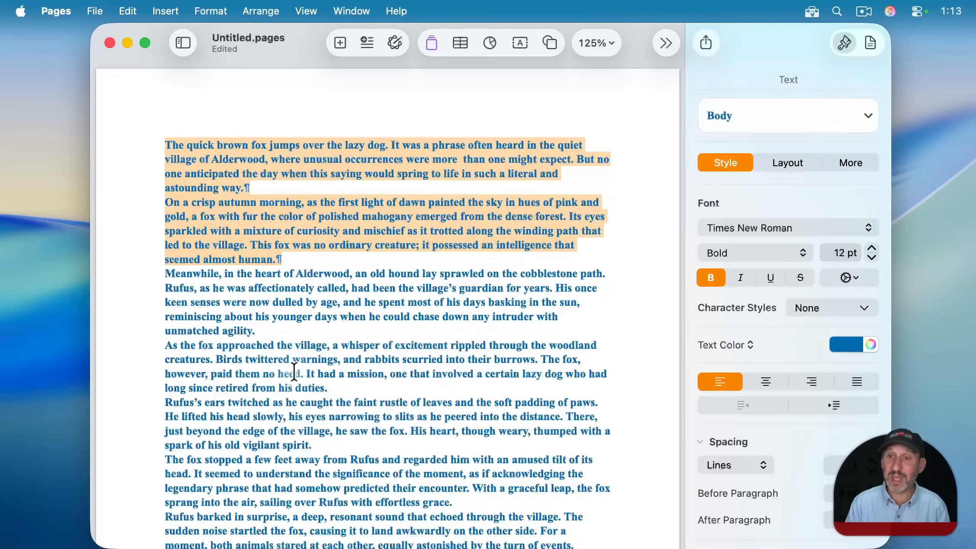
# Color the second paragraph dark green and save its formatting as a new paragraph style named Aside.
pyautogui.click(256, 231)
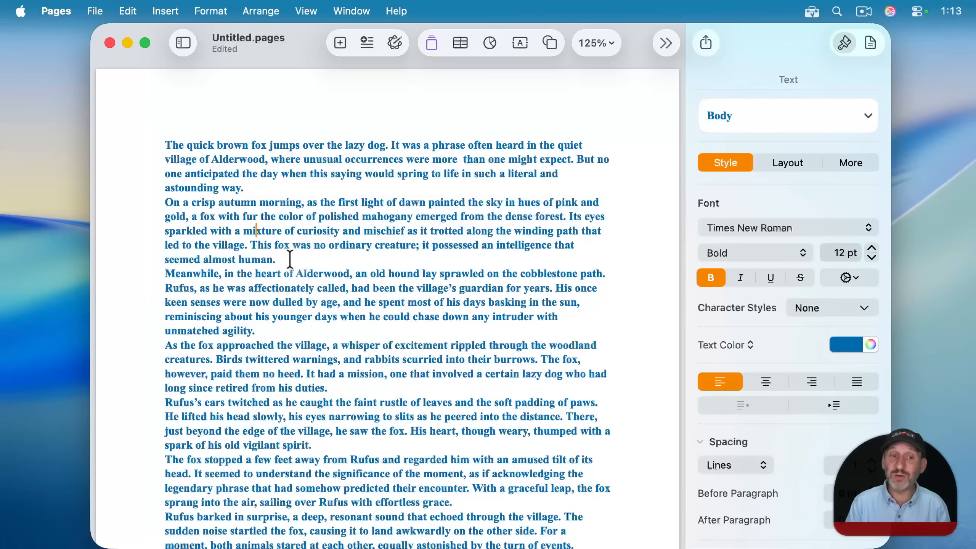
pyautogui.tripleClick(251, 230)
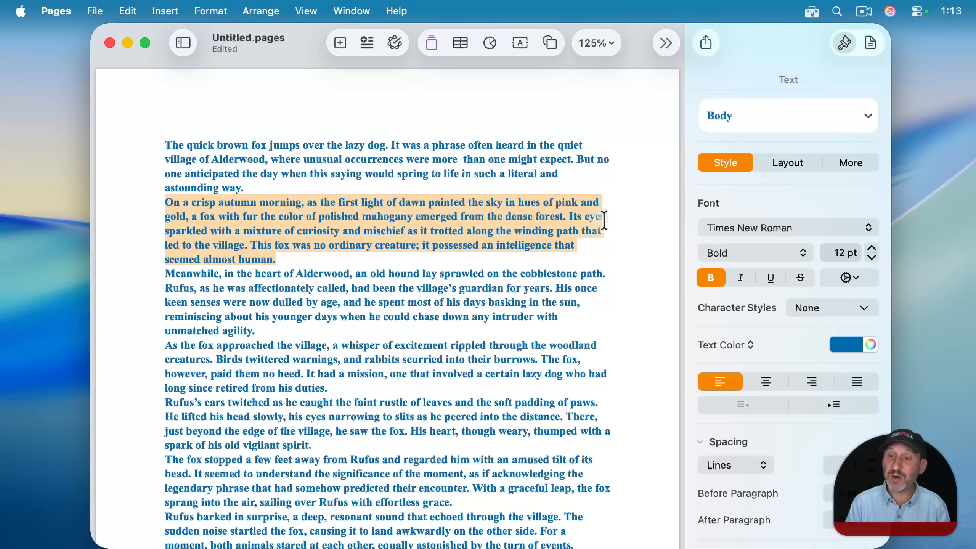
pyautogui.click(846, 345)
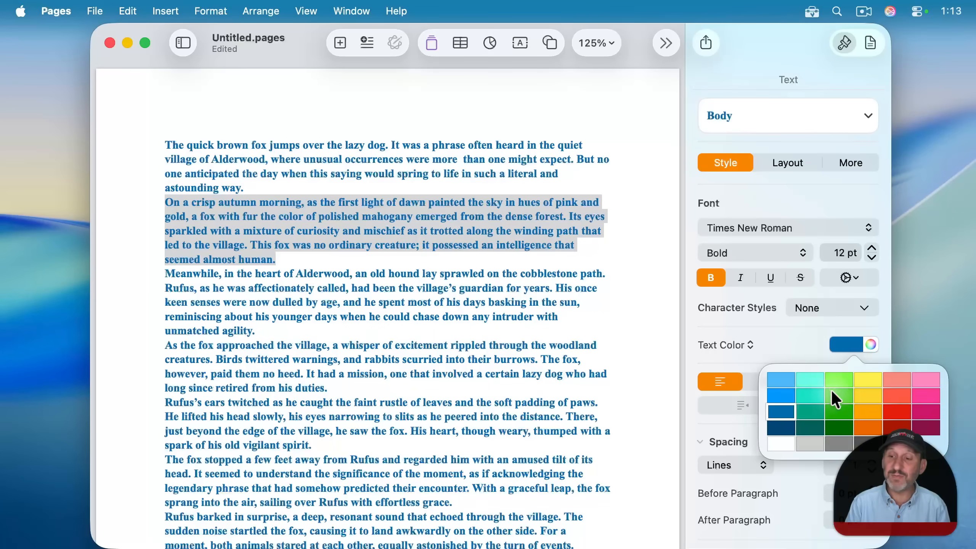
pyautogui.click(834, 423)
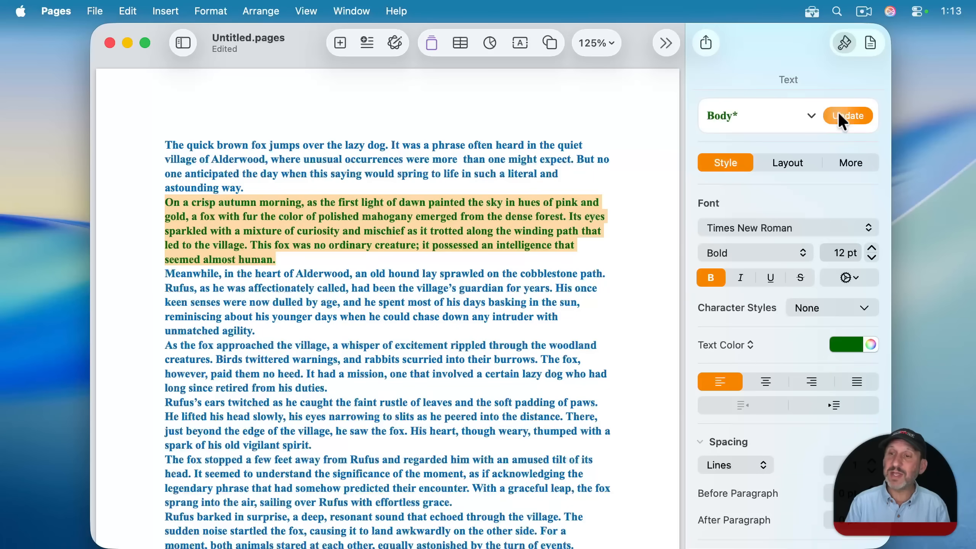
pyautogui.click(813, 116)
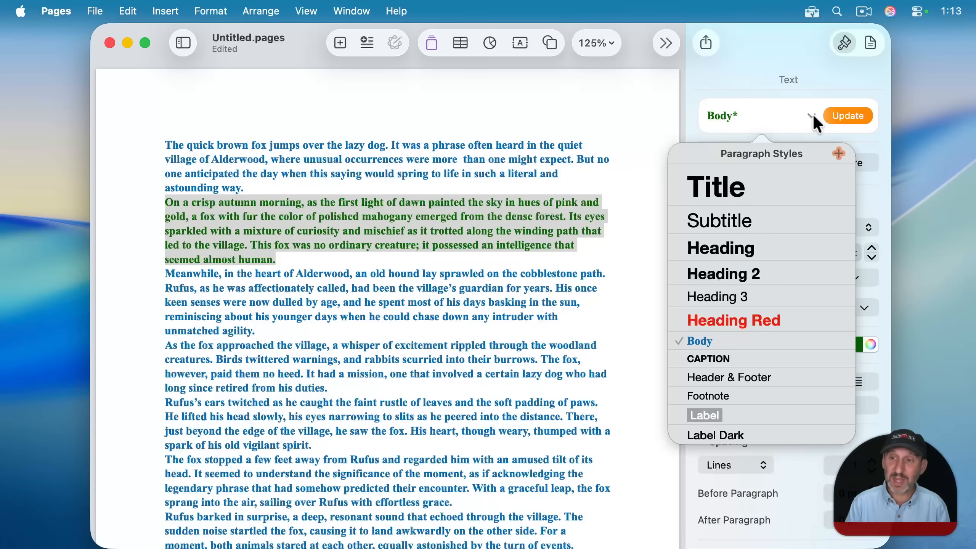
pyautogui.click(838, 153)
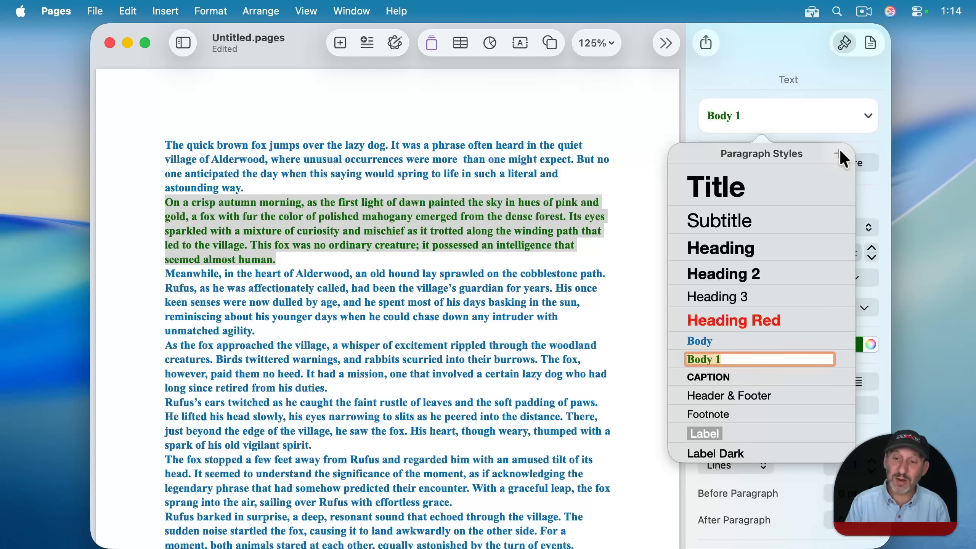
pyautogui.write('Aside')
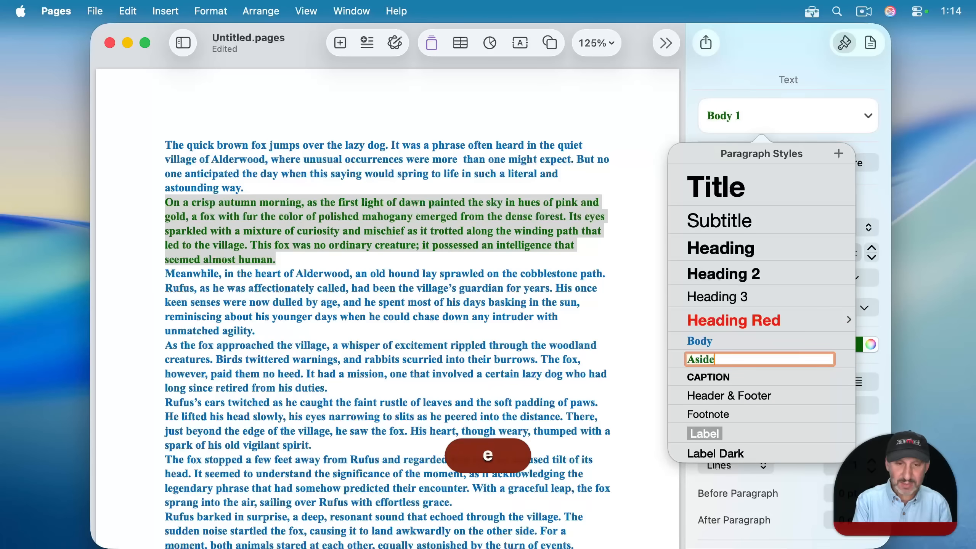
pyautogui.press('Return')
pyautogui.click(639, 298)
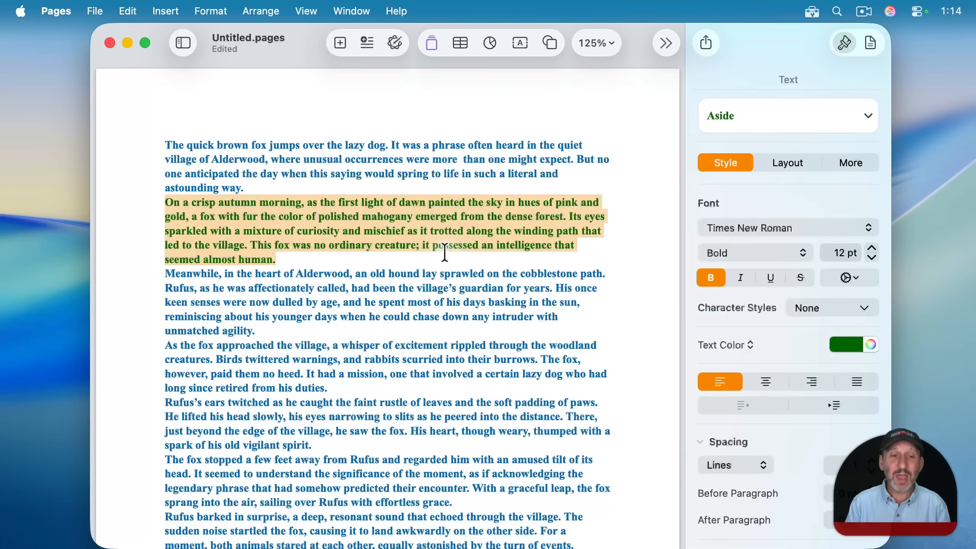
# Apply the Aside paragraph style to the paragraph beginning "As the fox approached the village".
pyautogui.click(263, 210)
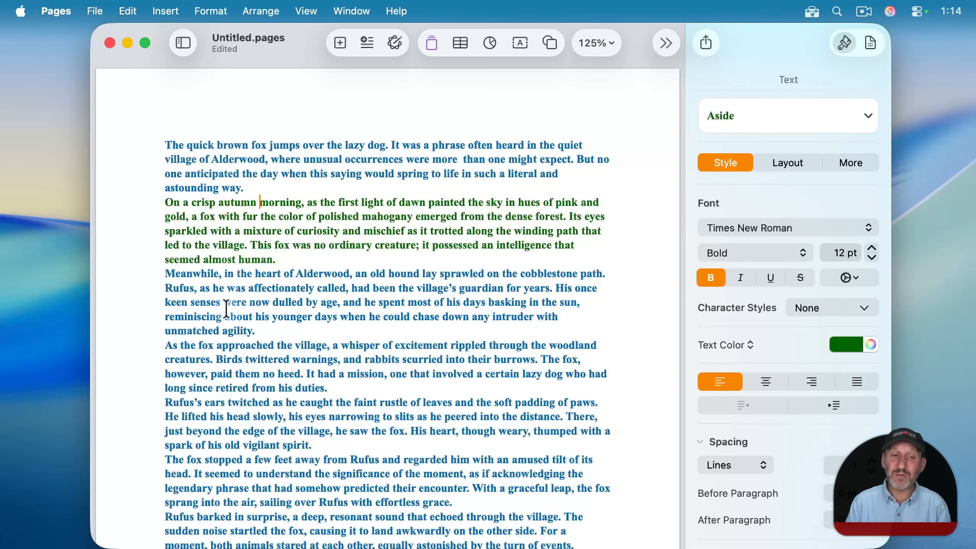
pyautogui.moveTo(163, 346); pyautogui.dragTo(338, 388)
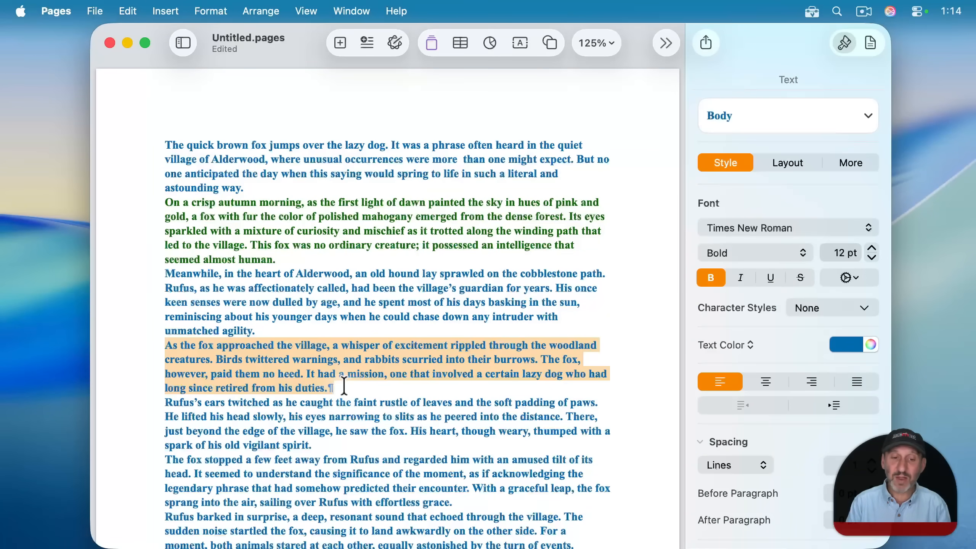
pyautogui.click(755, 120)
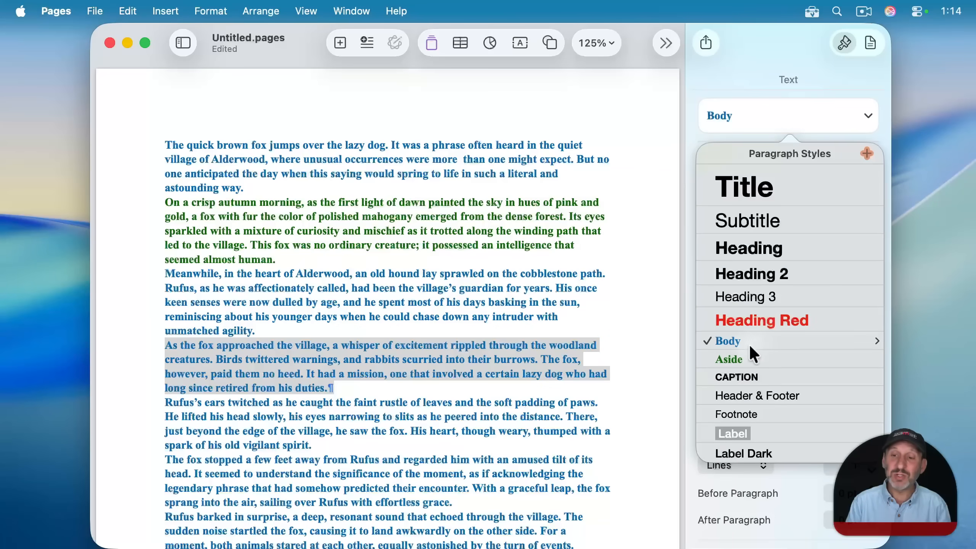
pyautogui.click(724, 362)
pyautogui.click(425, 331)
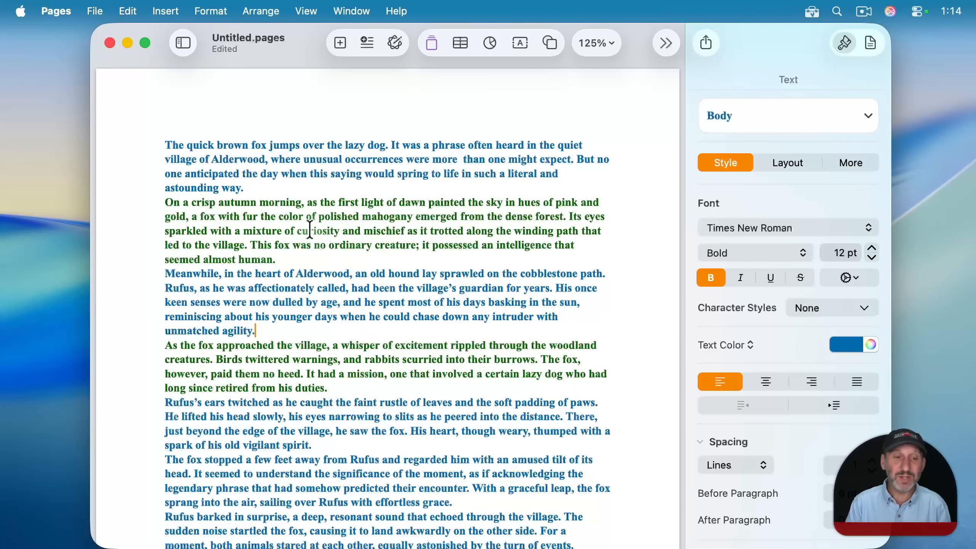
# Change the "As the fox approached the village" paragraph's text color to dark red and update the Aside paragraph style with it.
pyautogui.moveTo(342, 388); pyautogui.dragTo(153, 345)
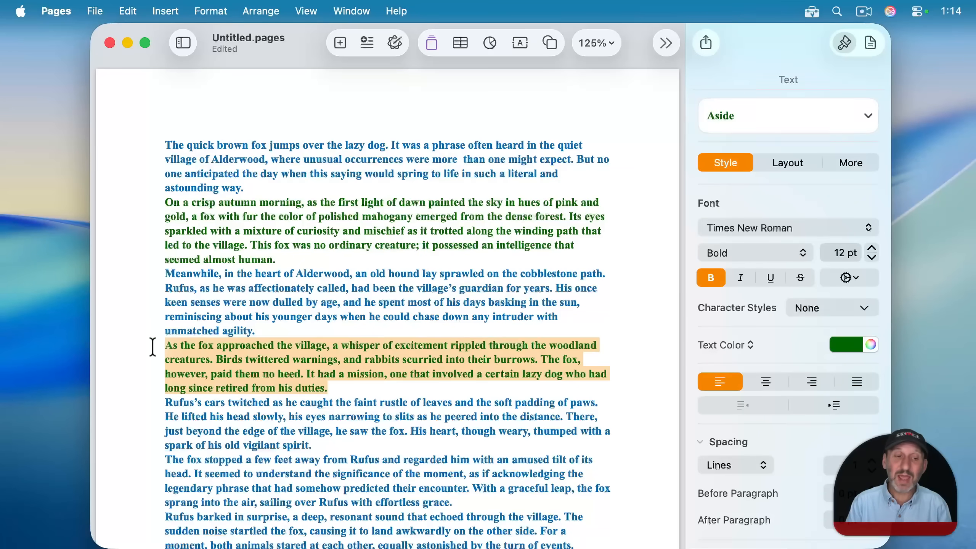
pyautogui.click(847, 343)
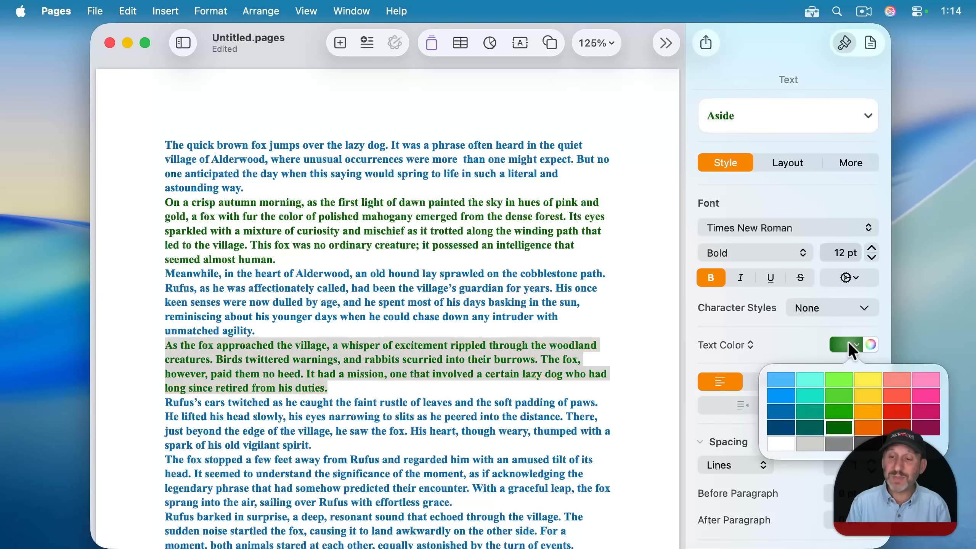
pyautogui.click(892, 426)
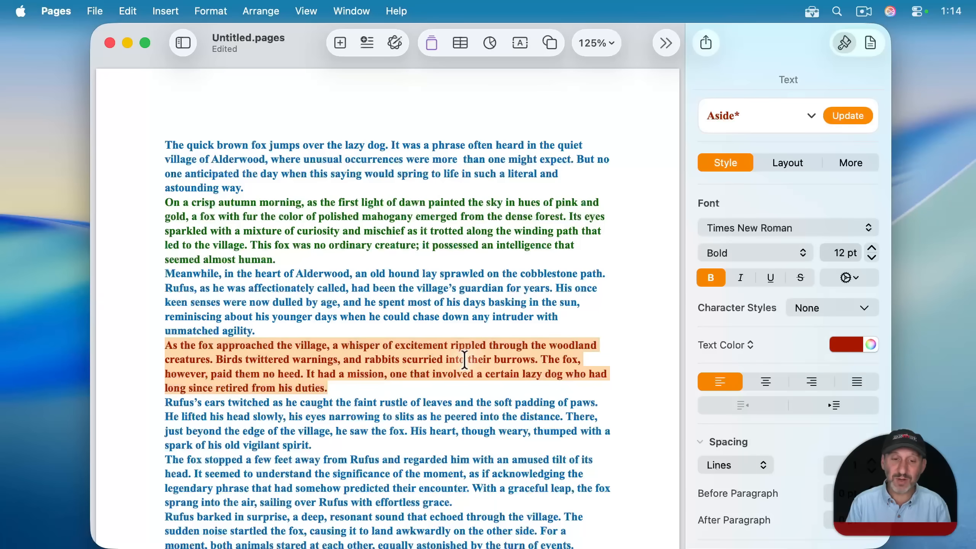
pyautogui.click(850, 114)
pyautogui.click(236, 225)
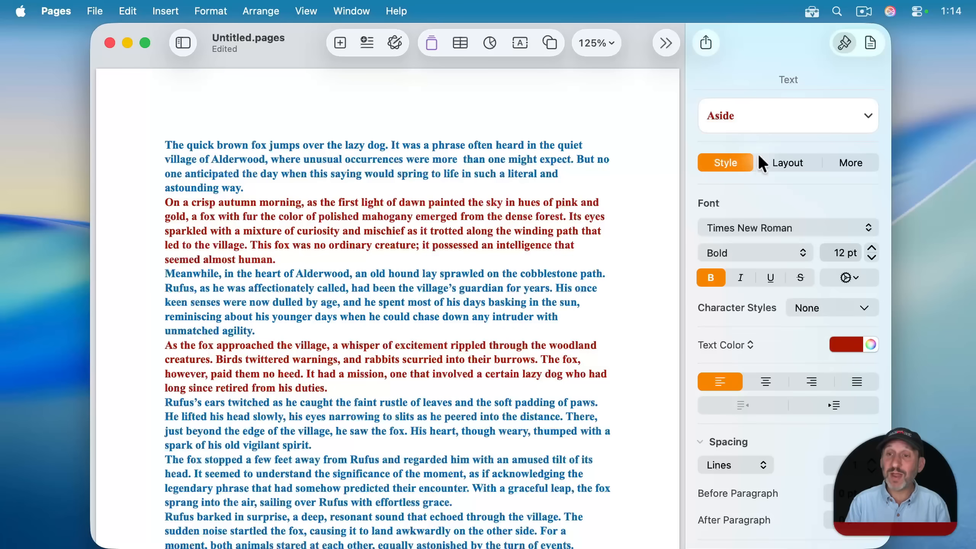
pyautogui.click(739, 111)
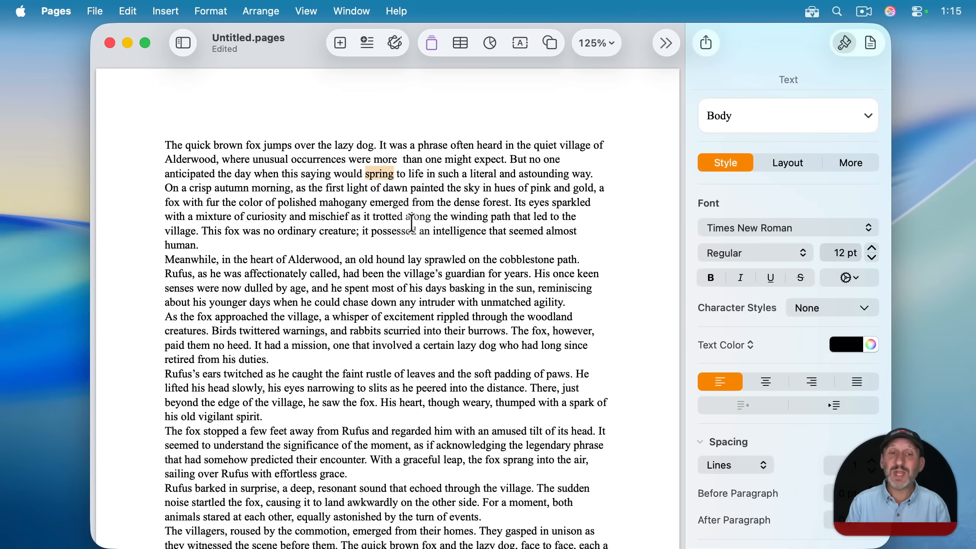
# Format the word "spring" in the first paragraph as bold, italic and teal green.
pyautogui.click(707, 278)
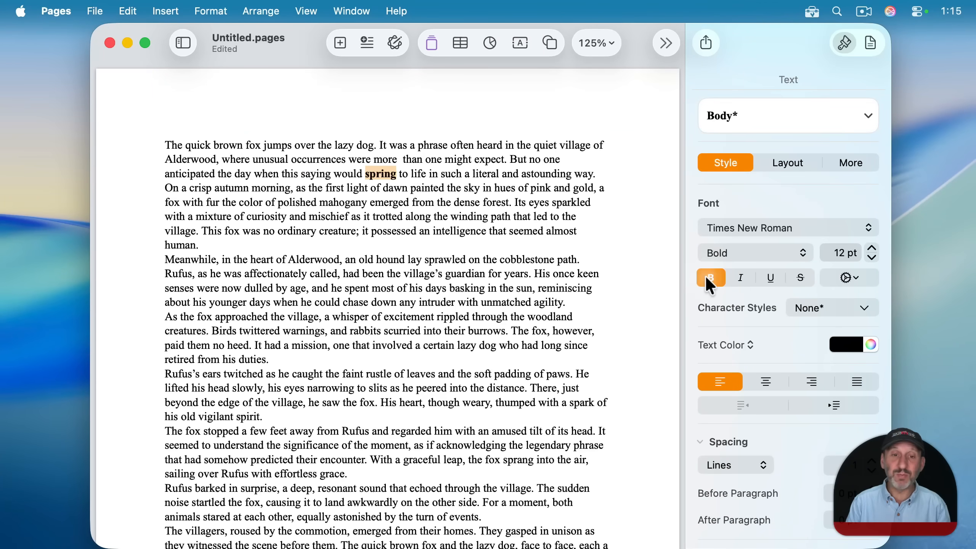
pyautogui.click(741, 278)
pyautogui.click(850, 344)
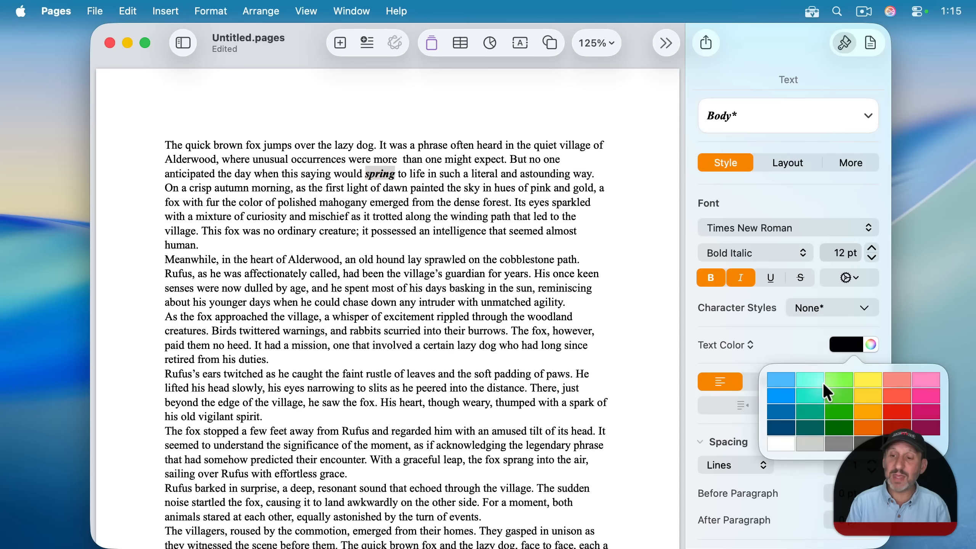
pyautogui.click(804, 409)
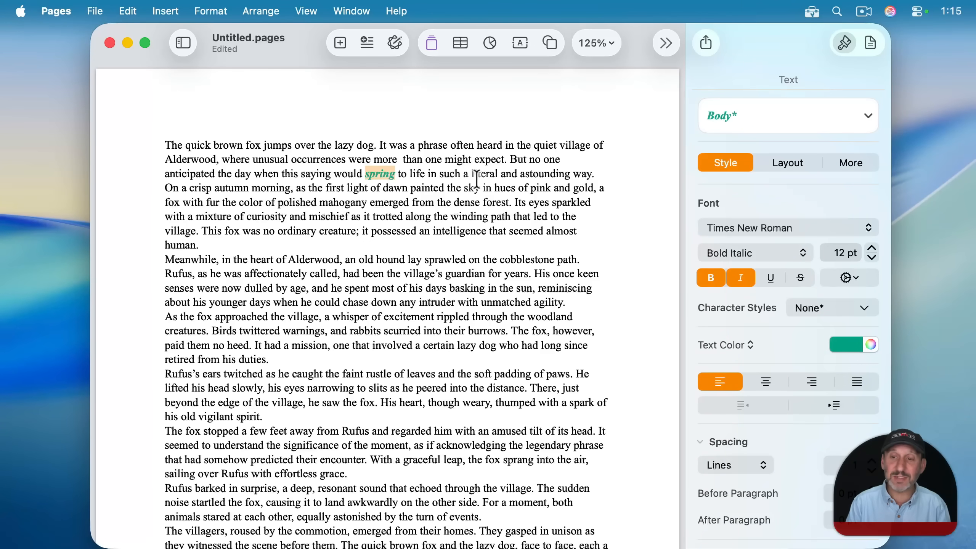
# Create a new character style named Test from the formatting of the word "spring".
pyautogui.scroll(-3, 775, 249)
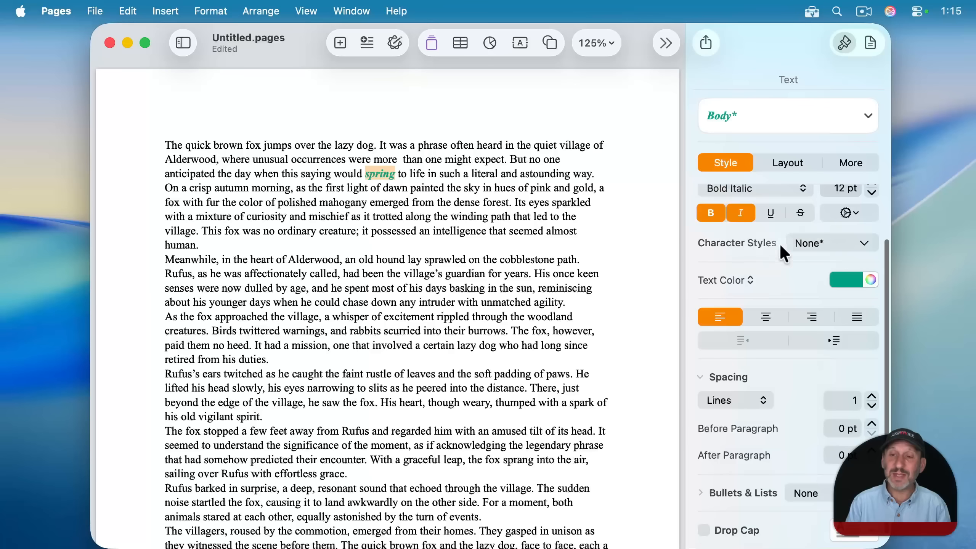
pyautogui.click(865, 246)
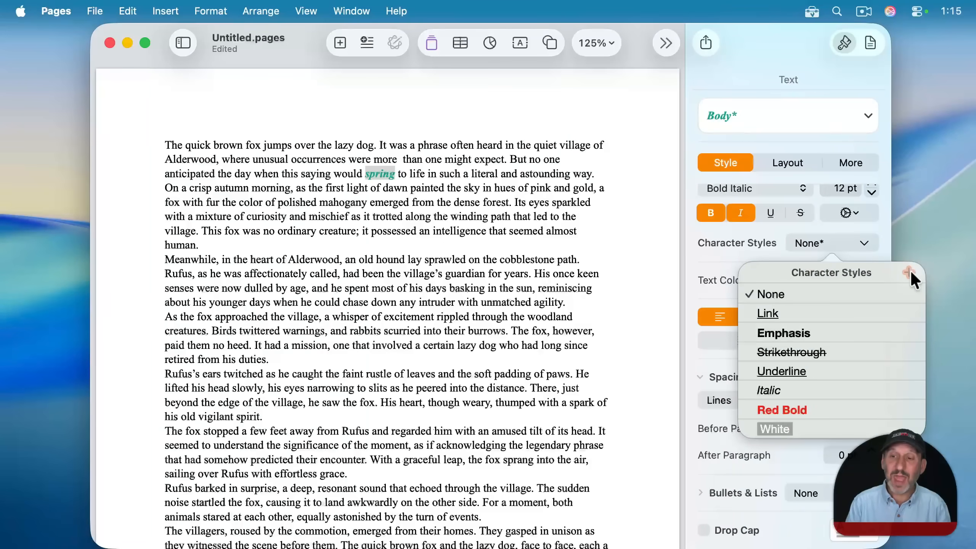
pyautogui.click(909, 272)
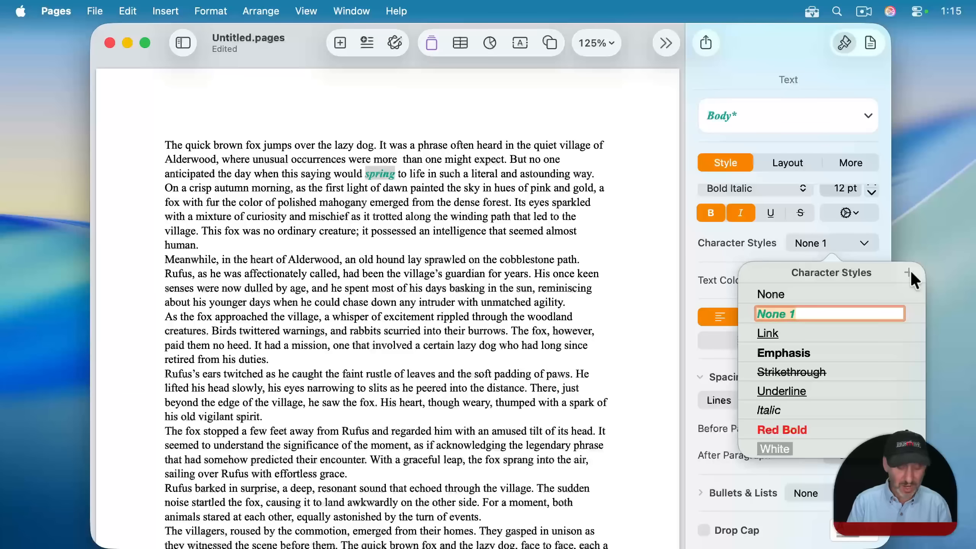
pyautogui.press('super+BackSpace')
pyautogui.write('Test')
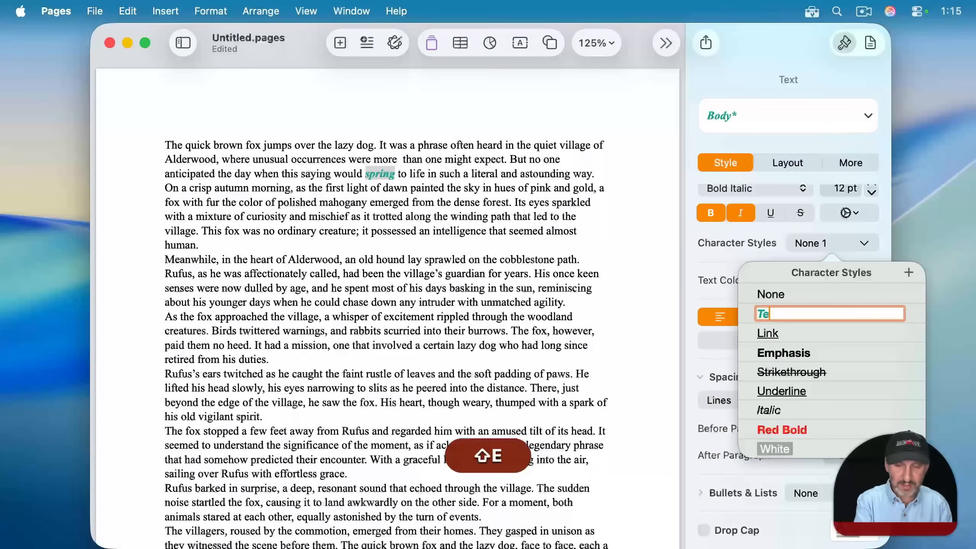
pyautogui.press('Return')
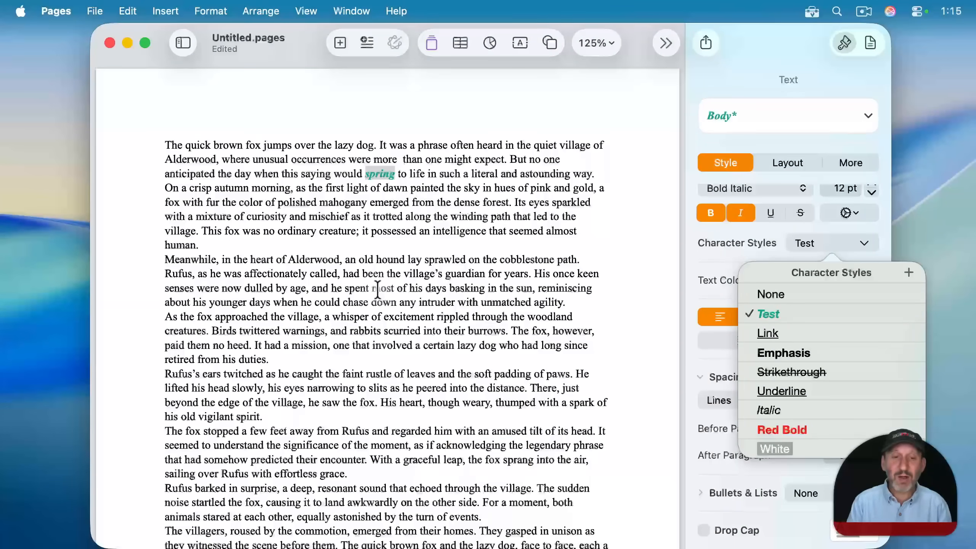
# Apply the Test character style to the phrases "spent most of his days" and "the faint rustle of leaves".
pyautogui.moveTo(343, 289); pyautogui.dragTo(423, 289)
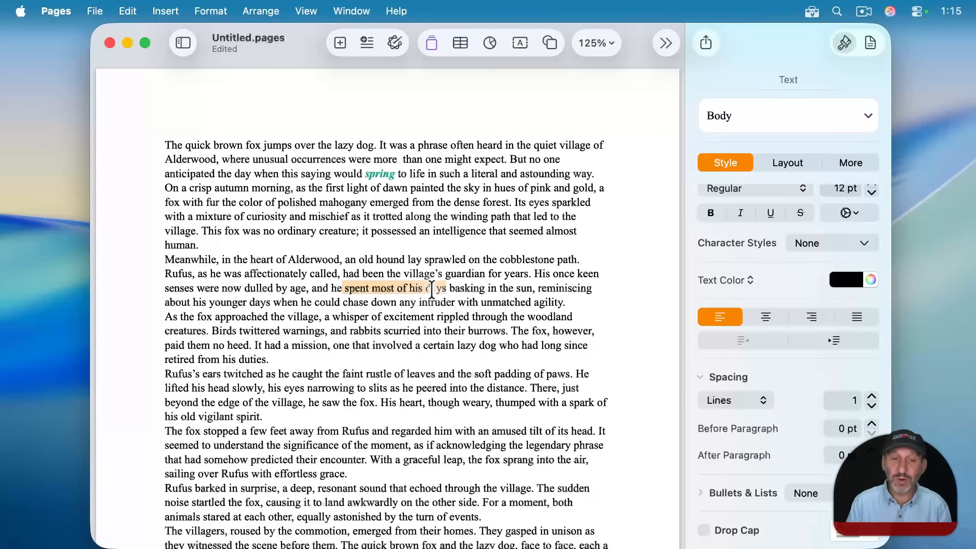
pyautogui.click(813, 244)
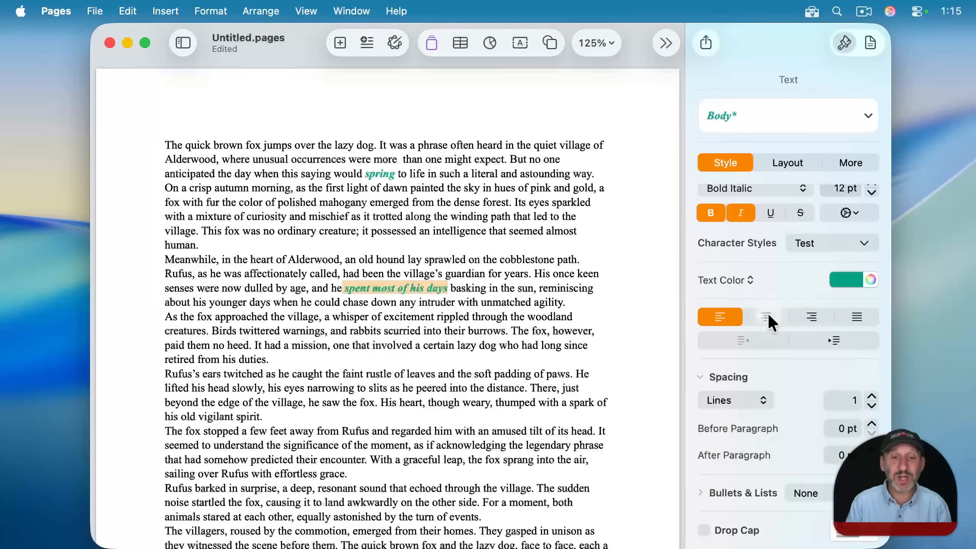
pyautogui.click(768, 314)
pyautogui.moveTo(326, 374); pyautogui.dragTo(436, 374)
pyautogui.click(818, 241)
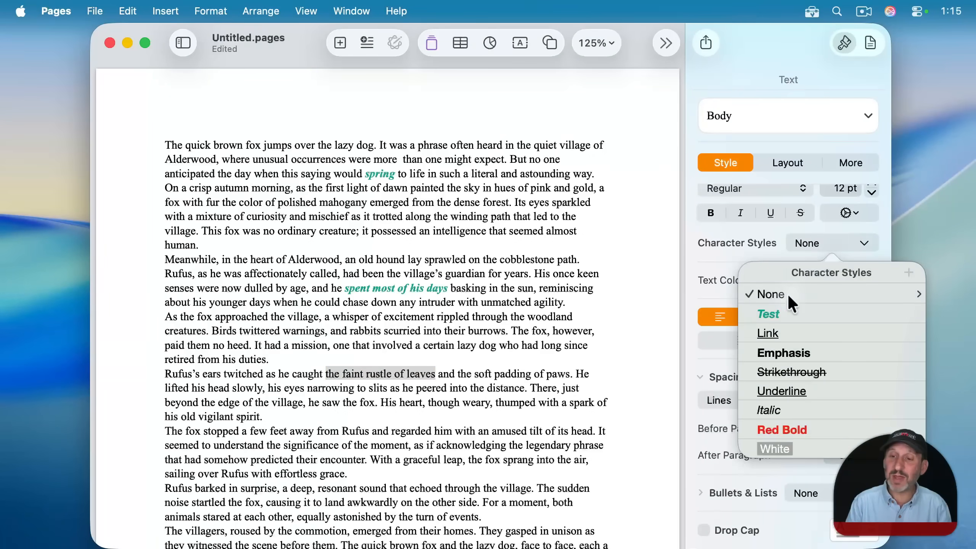
pyautogui.click(771, 314)
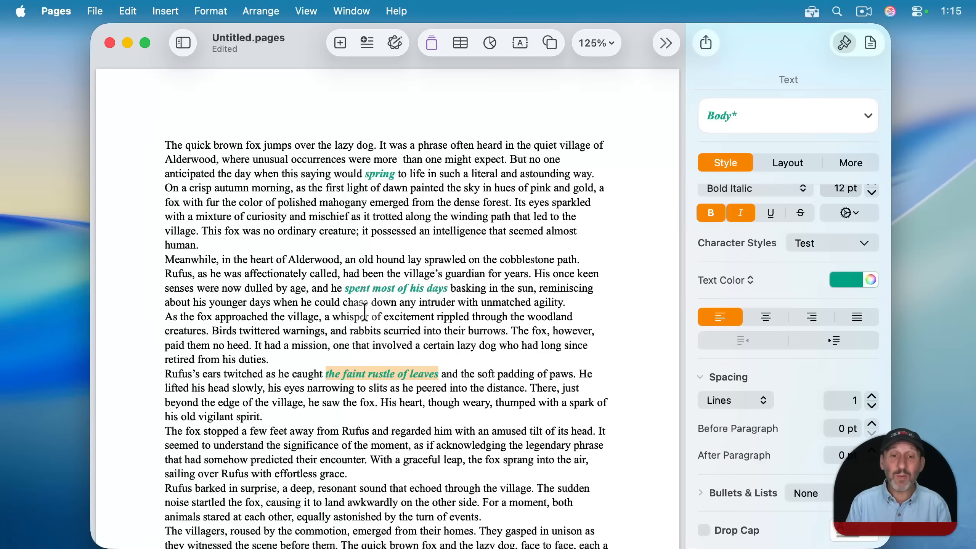
# Change the text color of "the faint rustle of leaves" to red and update the Test character style with it.
pyautogui.click(850, 283)
pyautogui.click(897, 338)
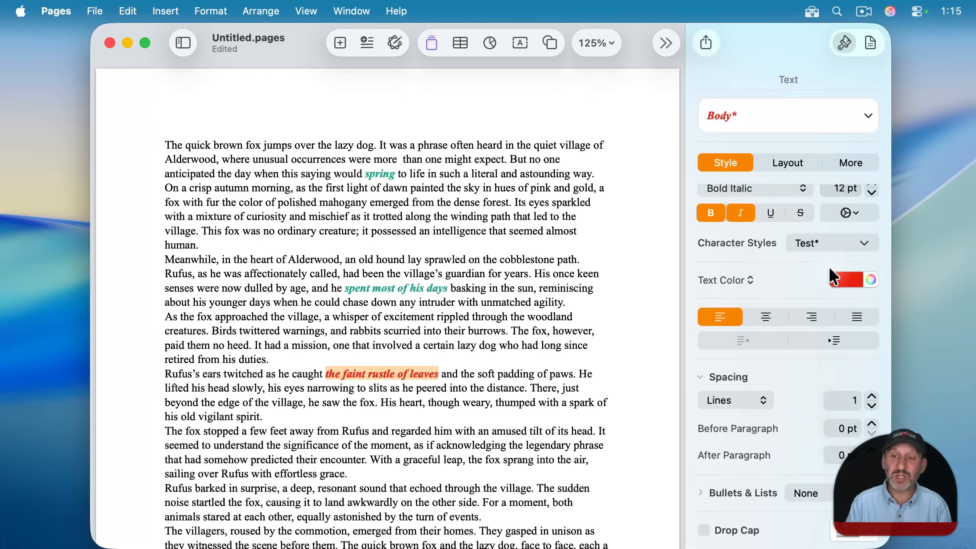
pyautogui.click(862, 238)
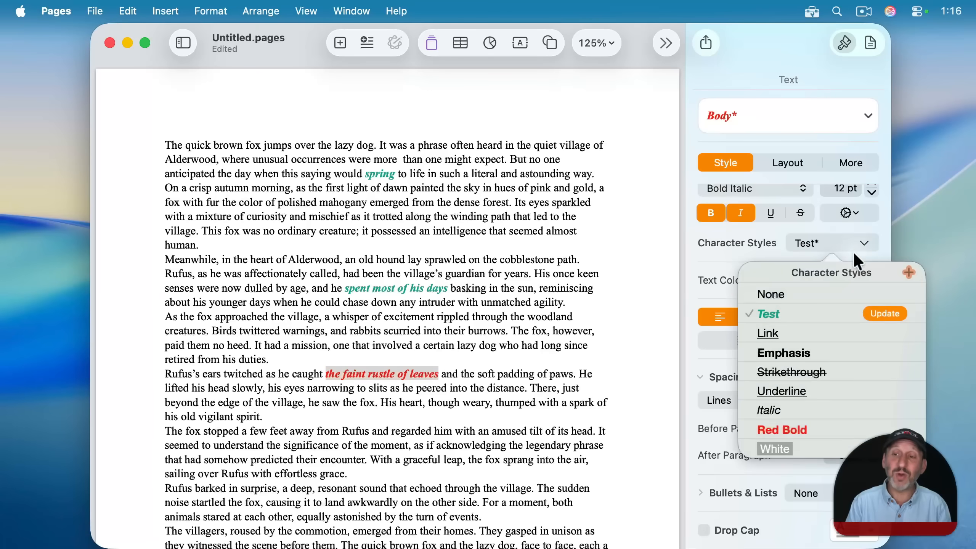
pyautogui.click(874, 311)
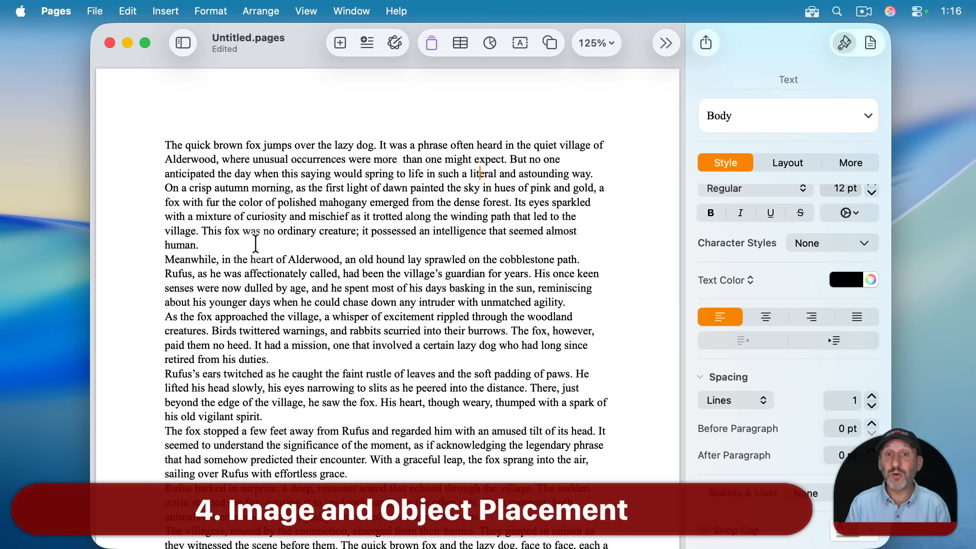
pyautogui.press('alt')
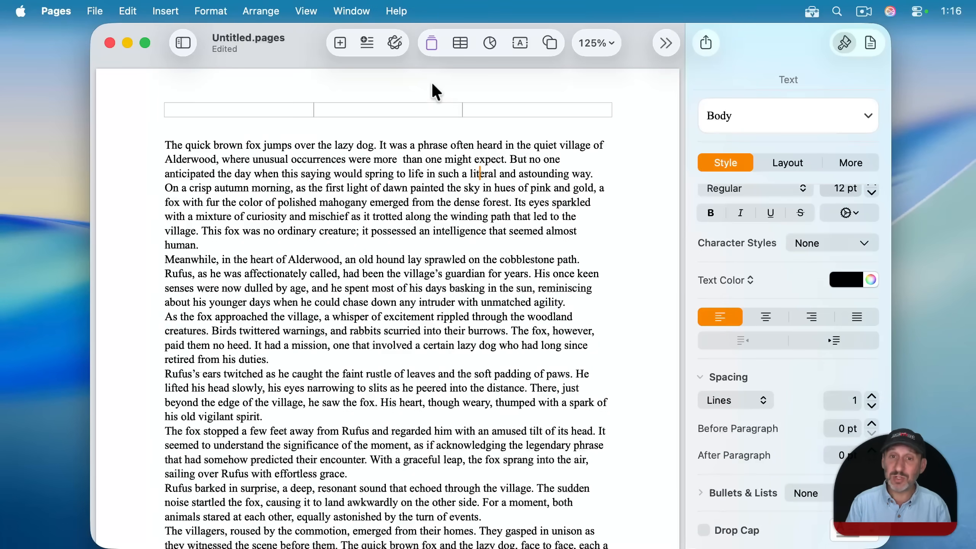
pyautogui.click(551, 43)
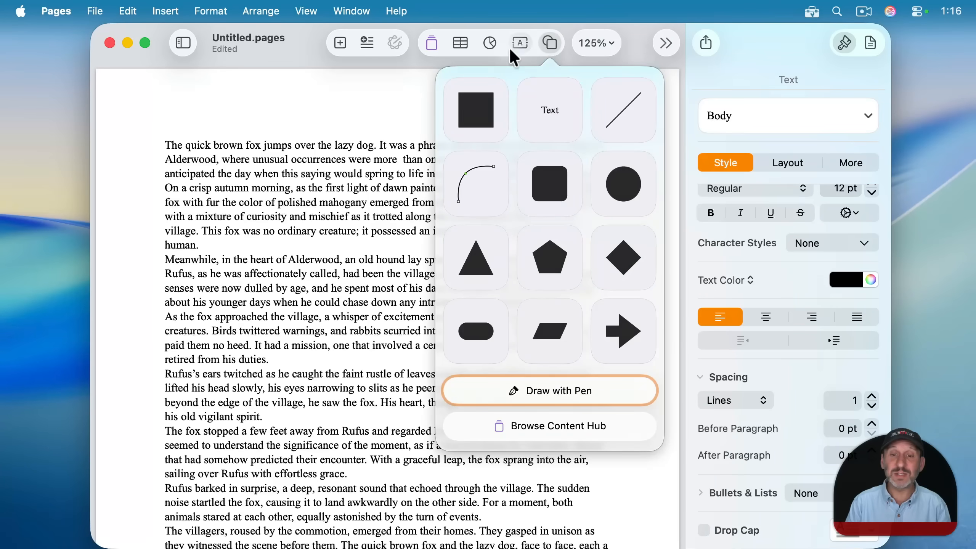
pyautogui.click(550, 42)
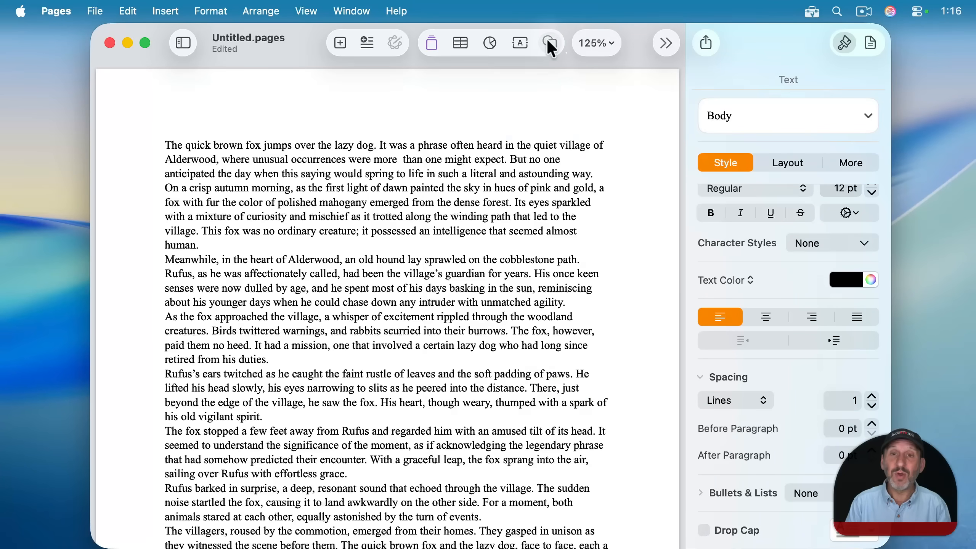
# Insert the photo of an antelope standing in dry grass from the photo library into the first paragraph.
pyautogui.click(665, 42)
pyautogui.moveTo(717, 85)
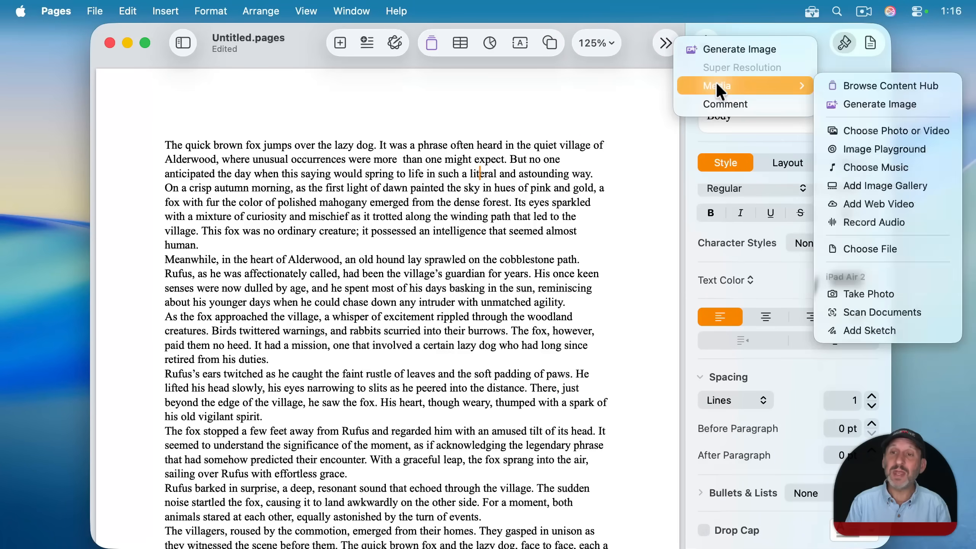
pyautogui.click(879, 133)
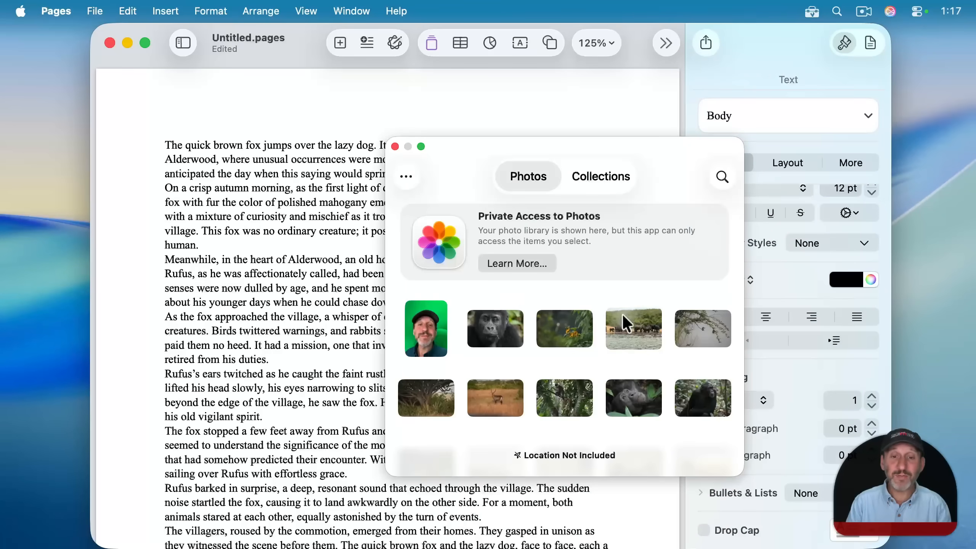
pyautogui.click(499, 409)
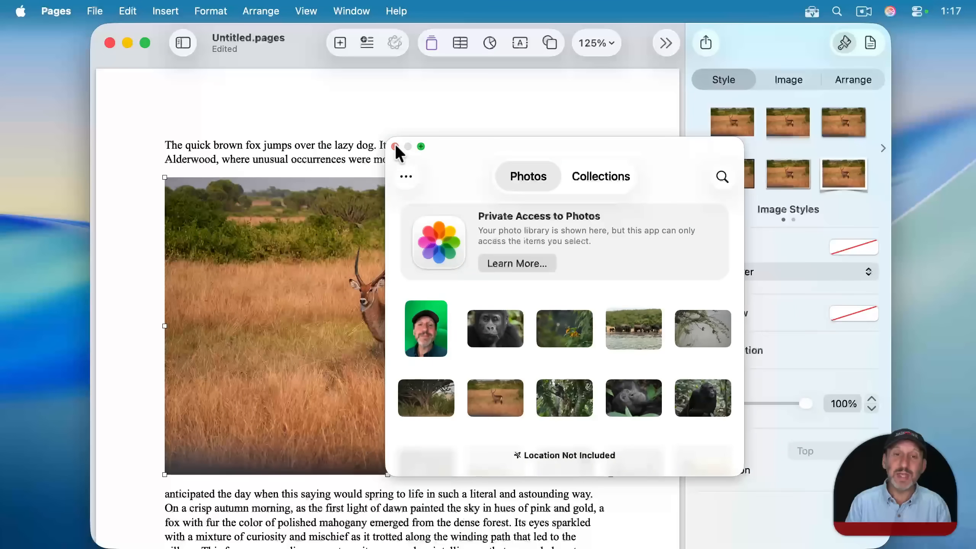
pyautogui.click(395, 146)
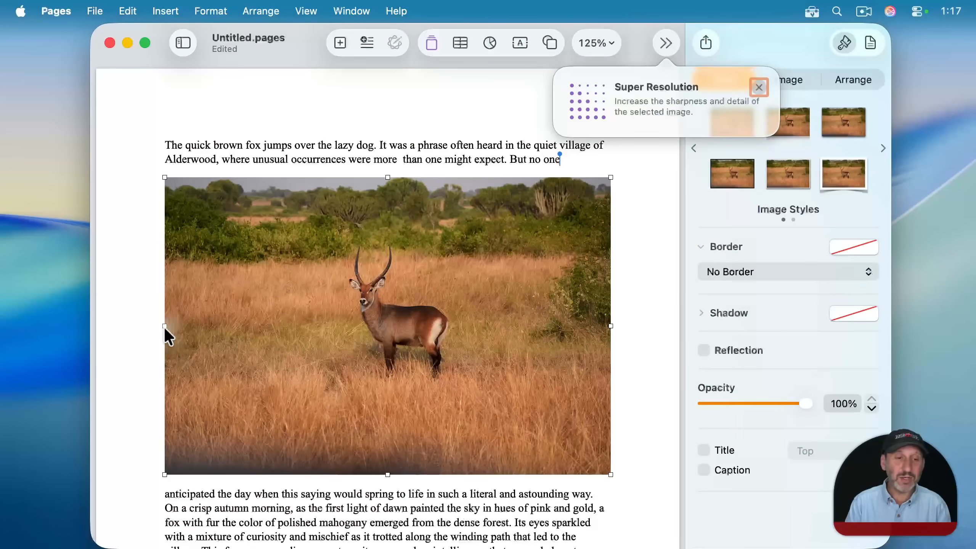
# Shrink the antelope photo to about 2.24 by 1.49 in and move it beside the "Rufus's ears twitched" paragraph.
pyautogui.moveTo(165, 326); pyautogui.dragTo(457, 319)
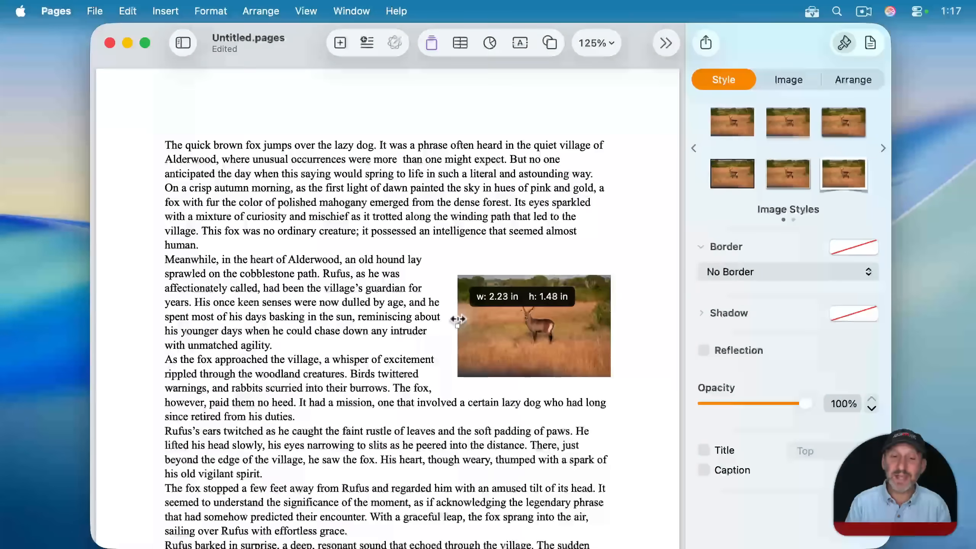
pyautogui.moveTo(551, 327); pyautogui.dragTo(517, 409)
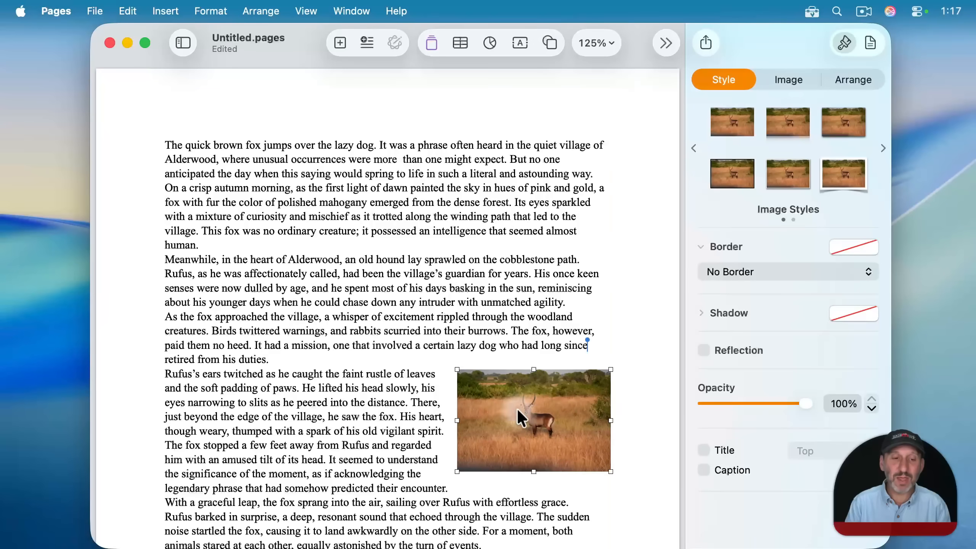
# Add seven blank lines after the paragraph ending in "seemed almost human.".
pyautogui.click(312, 361)
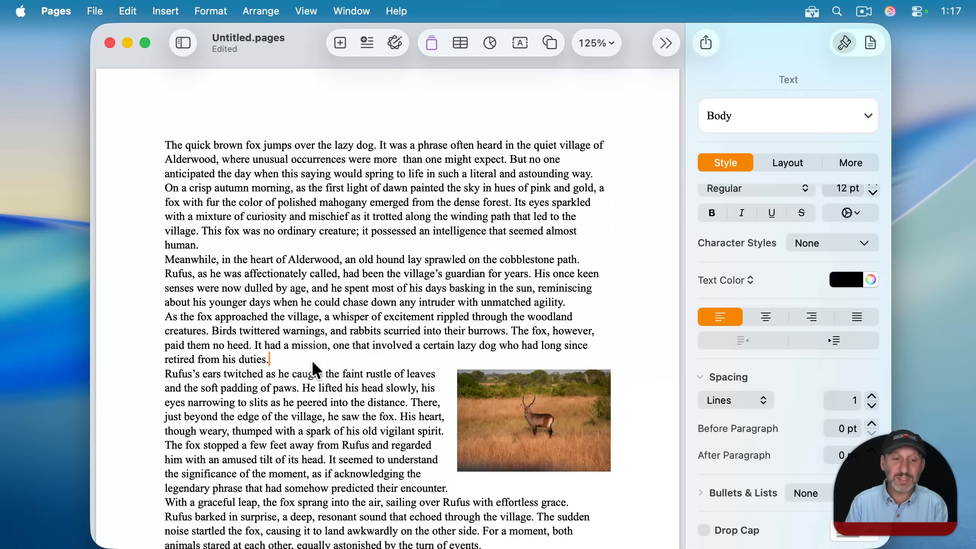
pyautogui.click(237, 245)
pyautogui.press('Return')
pyautogui.press('Return')
pyautogui.press('Return')
pyautogui.press('Return')
pyautogui.press('Return')
pyautogui.press('Return')
pyautogui.press('Return')
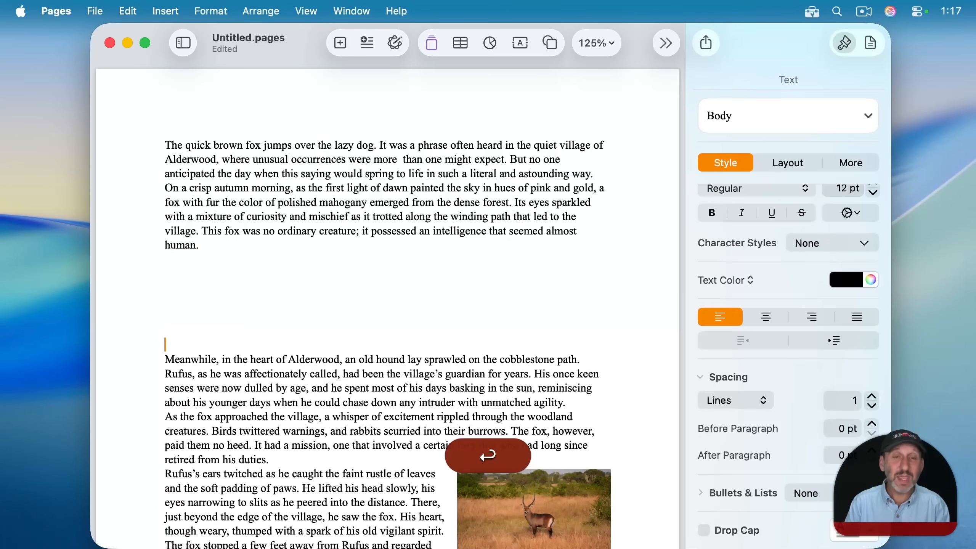
# Delete the blank lines above the "Meanwhile, in the heart of Alderwood" paragraph.
pyautogui.press('BackSpace')
pyautogui.press('BackSpace')
pyautogui.press('BackSpace')
pyautogui.press('BackSpace')
pyautogui.press('BackSpace')
pyautogui.press('BackSpace')
pyautogui.press('BackSpace')
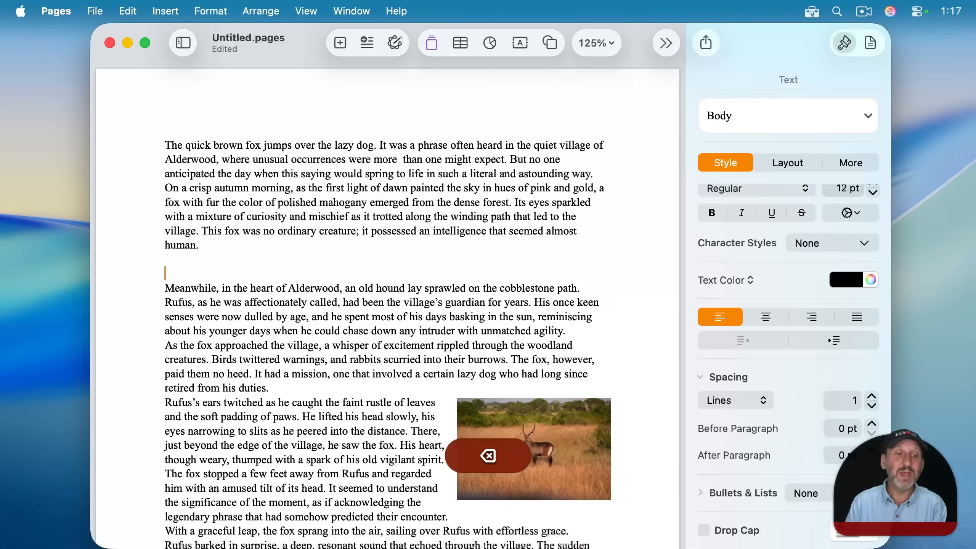
# Set the antelope photo's object placement to Stay on Page and switch it back to Move with Text.
pyautogui.click(528, 400)
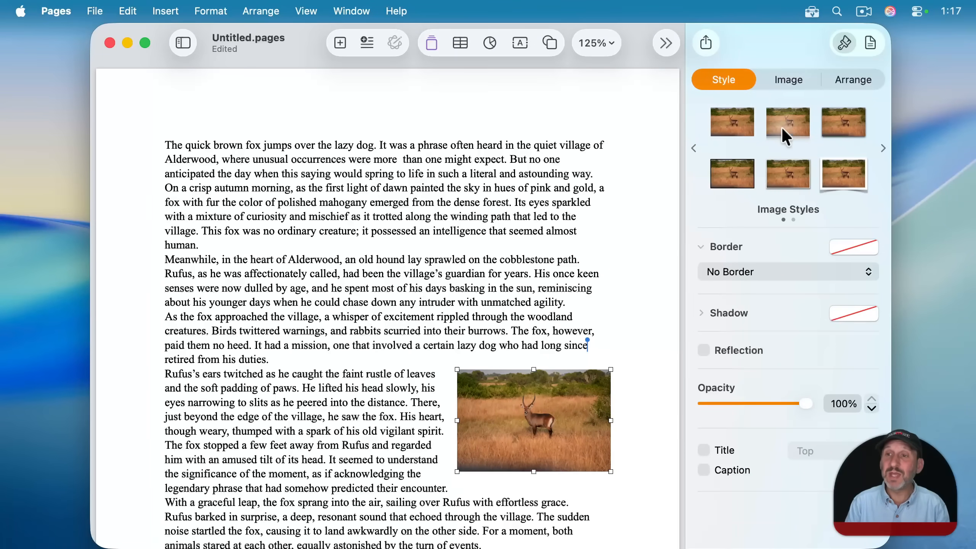
pyautogui.click(851, 81)
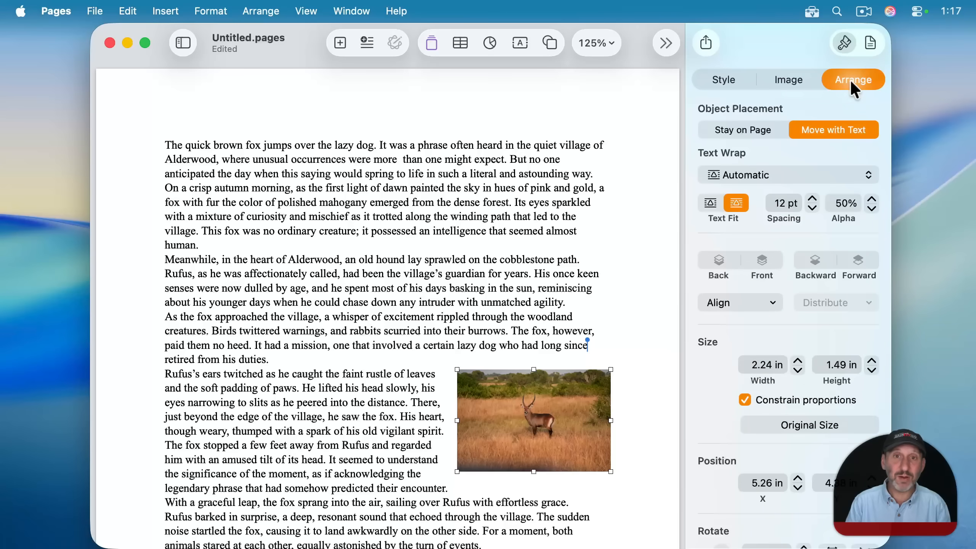
pyautogui.click(738, 131)
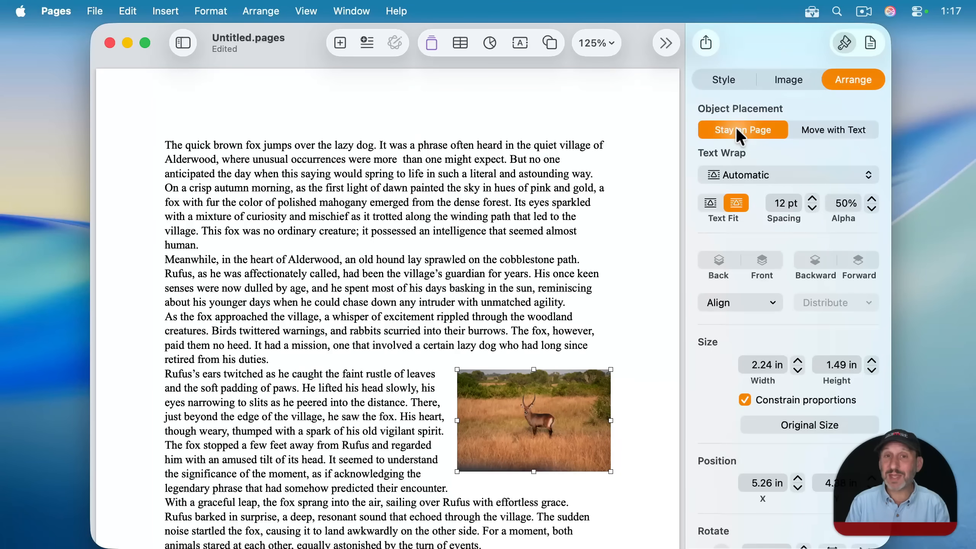
pyautogui.click(841, 122)
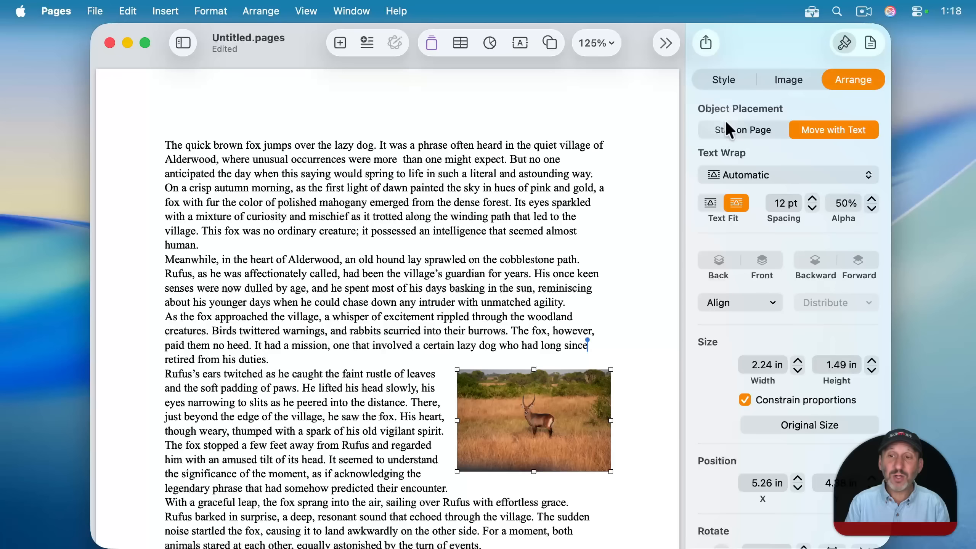
# Set the photo's text wrap to Inline with Text and move it directly behind "retired from his duties.".
pyautogui.click(734, 174)
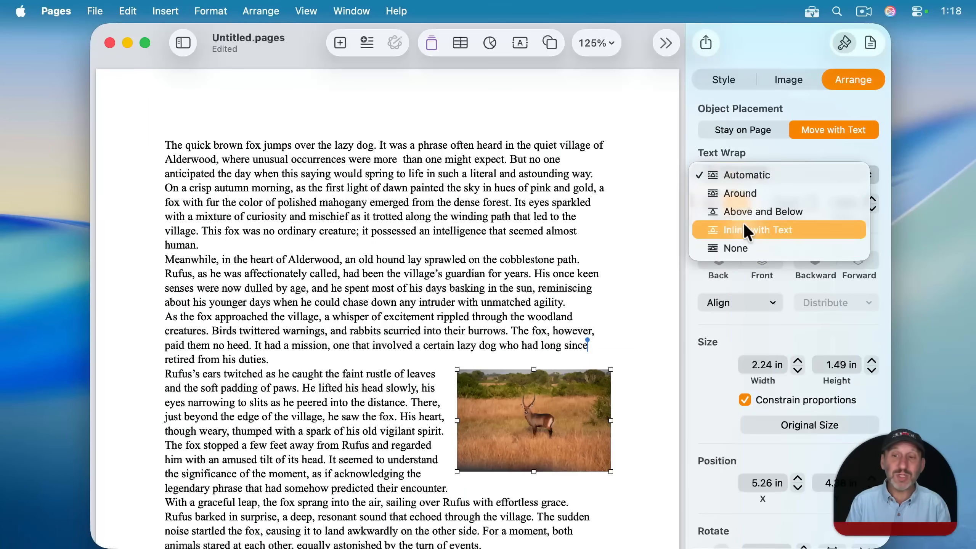
pyautogui.click(735, 228)
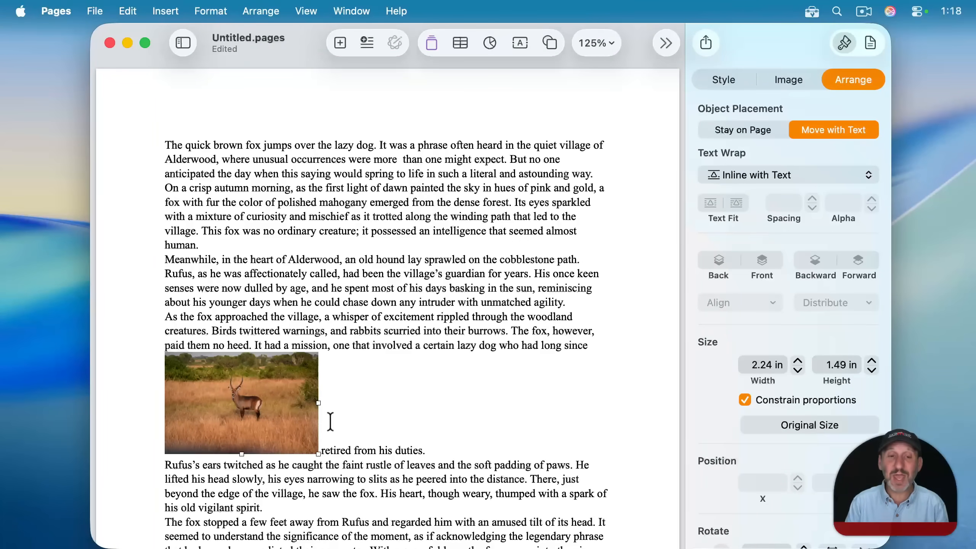
pyautogui.moveTo(245, 400); pyautogui.dragTo(491, 445)
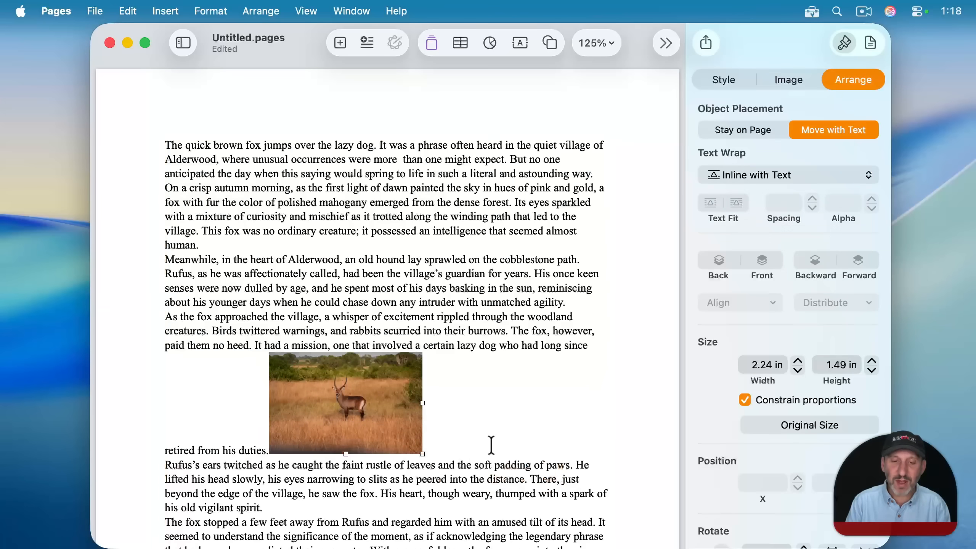
# Put the inline photo on its own line, with a blank line above and below it.
pyautogui.click(267, 450)
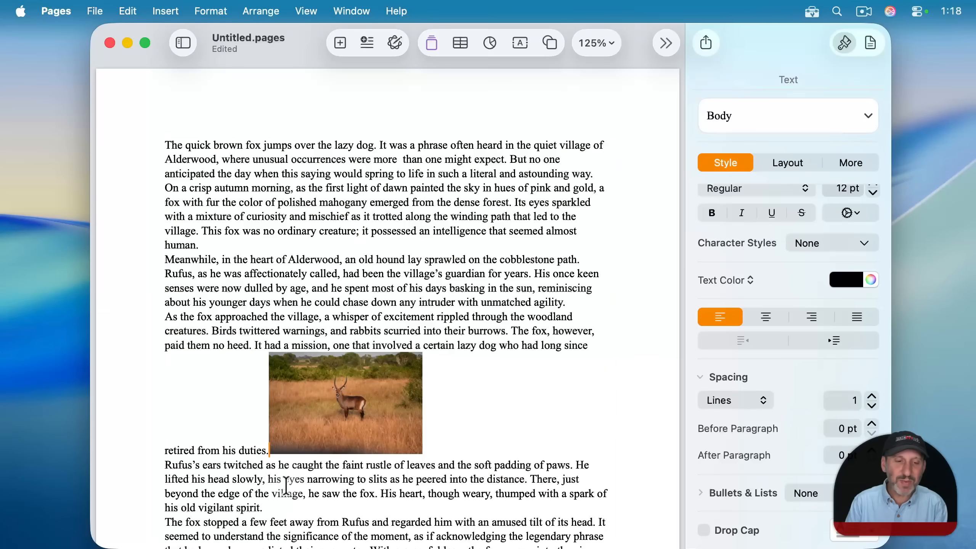
pyautogui.press('Return')
pyautogui.press('Return')
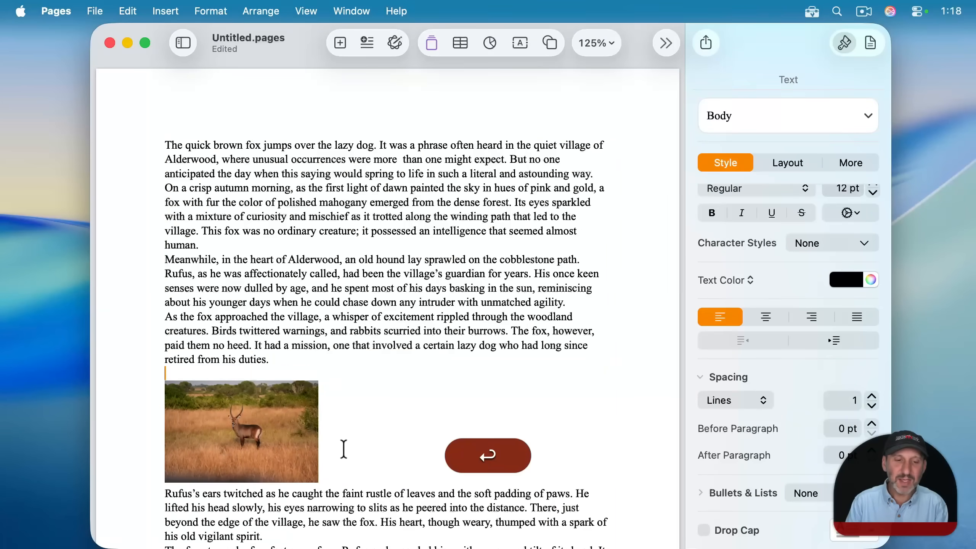
pyautogui.press('Return')
# Set the photo's text wrap to Automatic and move it up between the "On a crisp autumn morning" and "Meanwhile" paragraphs.
pyautogui.click(222, 411)
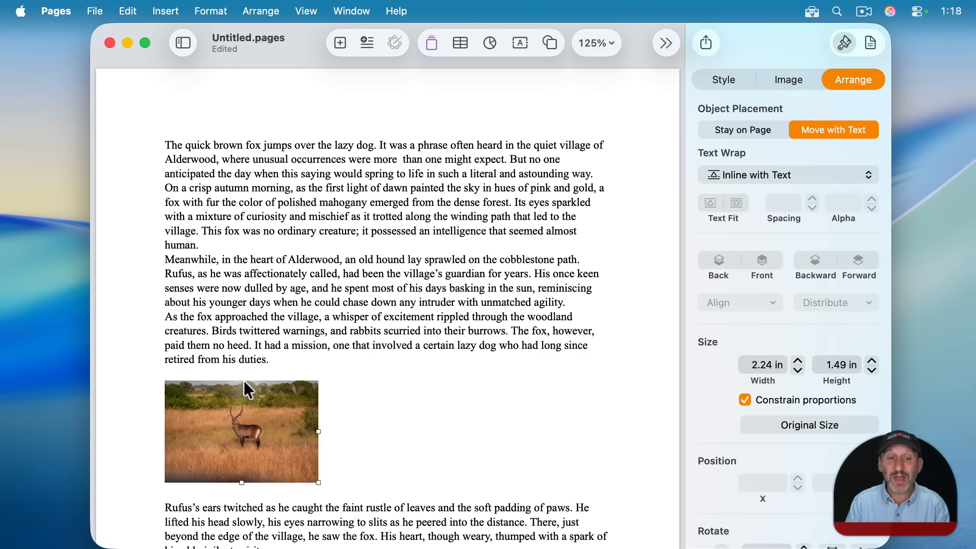
pyautogui.click(767, 175)
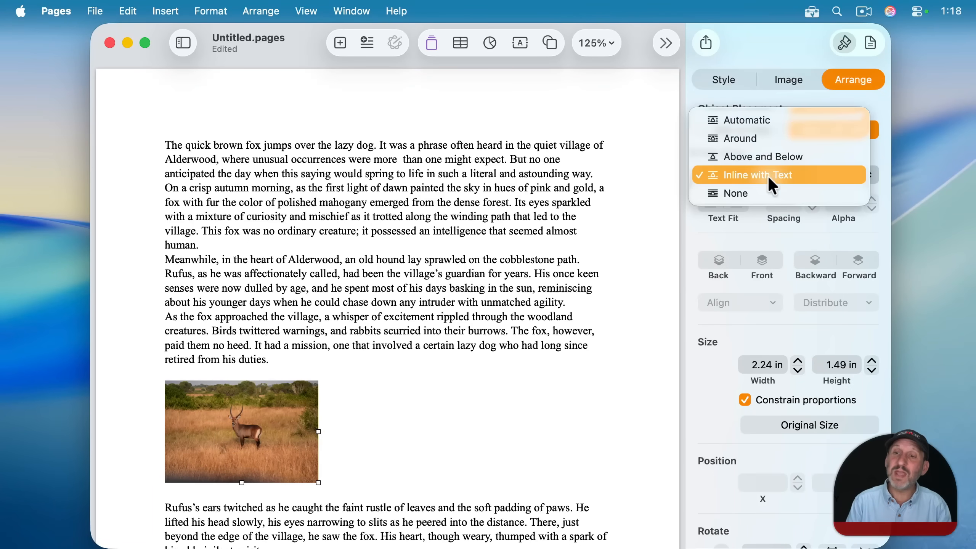
pyautogui.click(774, 118)
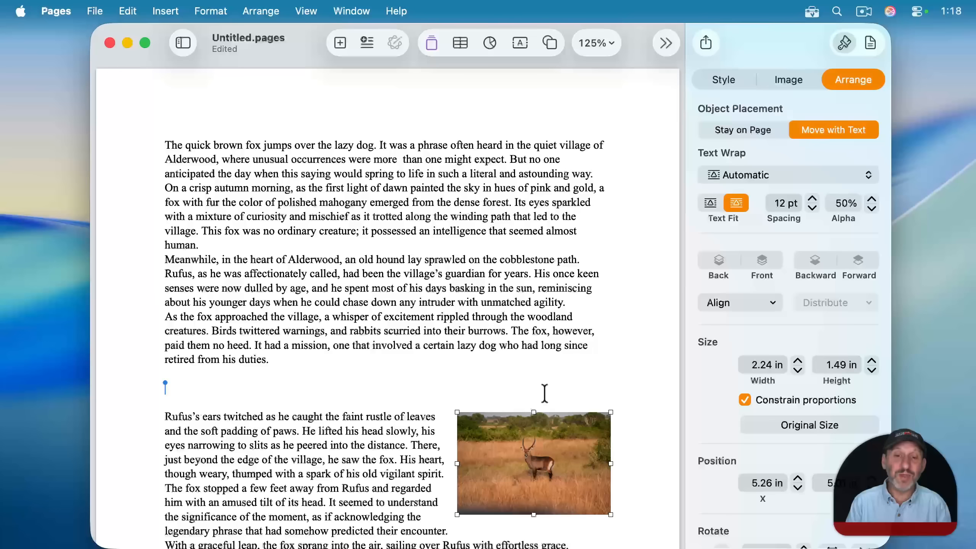
pyautogui.moveTo(527, 436); pyautogui.dragTo(531, 415)
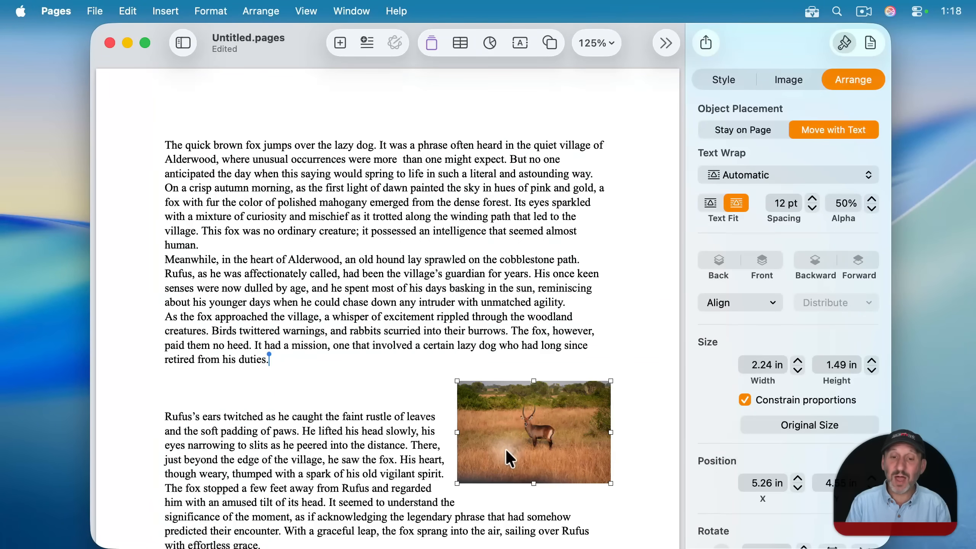
pyautogui.moveTo(270, 355); pyautogui.dragTo(198, 241)
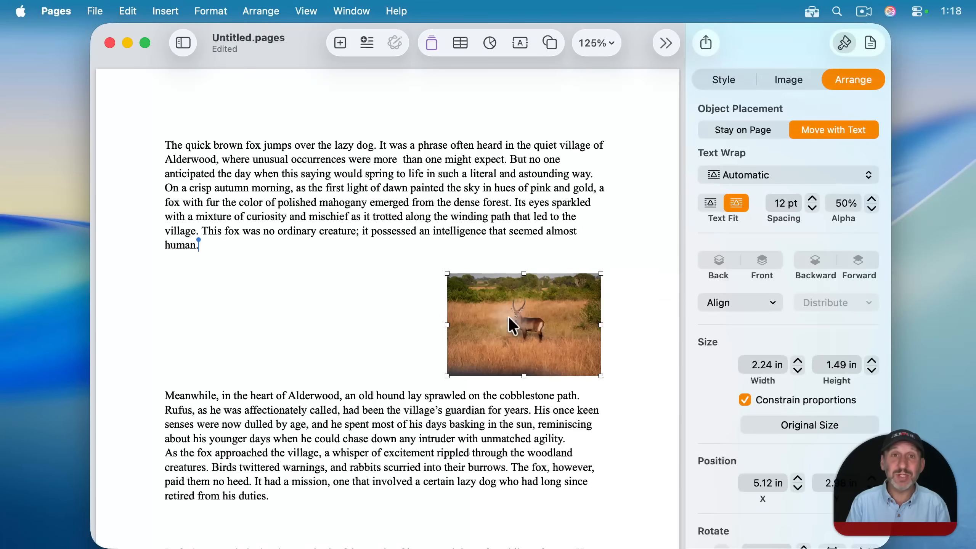
# Review the photo's text wrap options and toggle its object placement to Stay on Page and back to Move with Text.
pyautogui.click(755, 172)
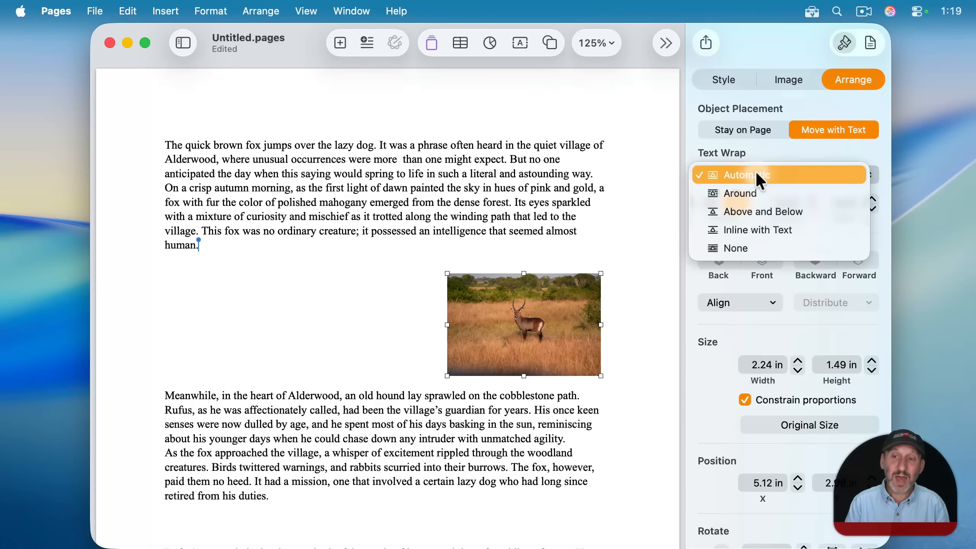
pyautogui.click(758, 175)
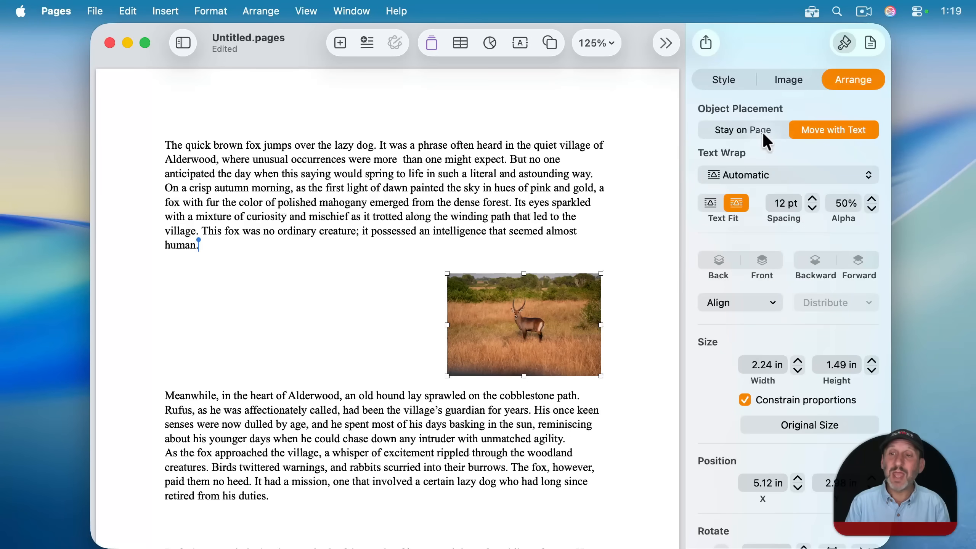
pyautogui.click(745, 129)
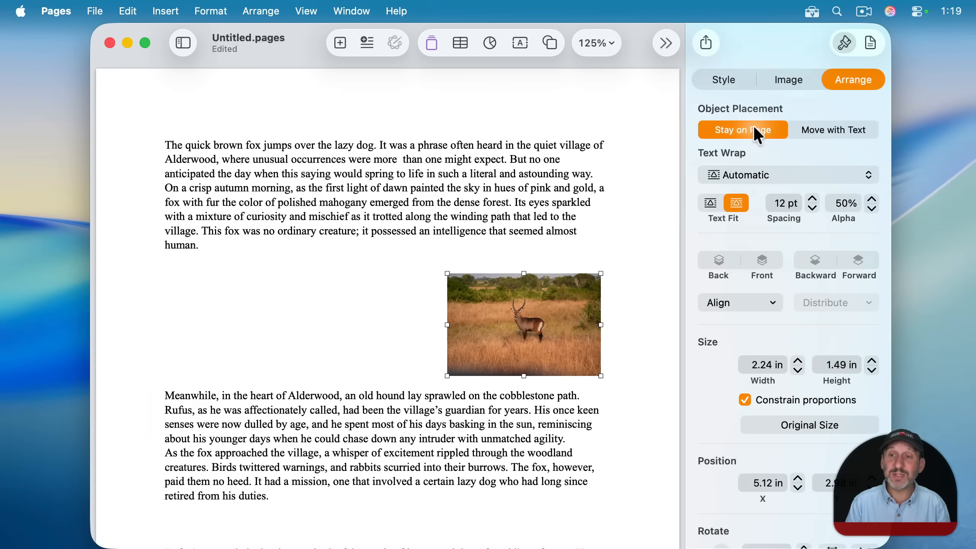
pyautogui.click(826, 130)
pyautogui.click(786, 177)
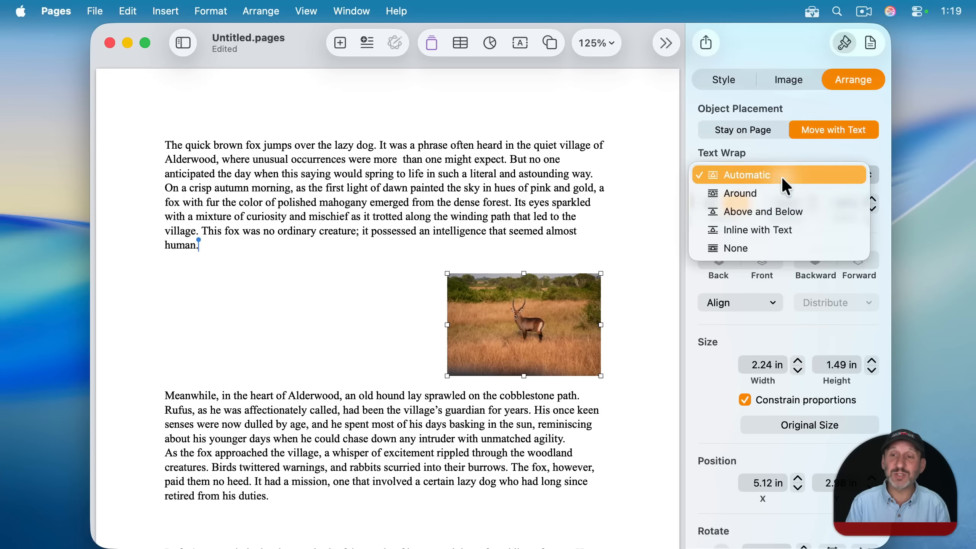
pyautogui.click(783, 148)
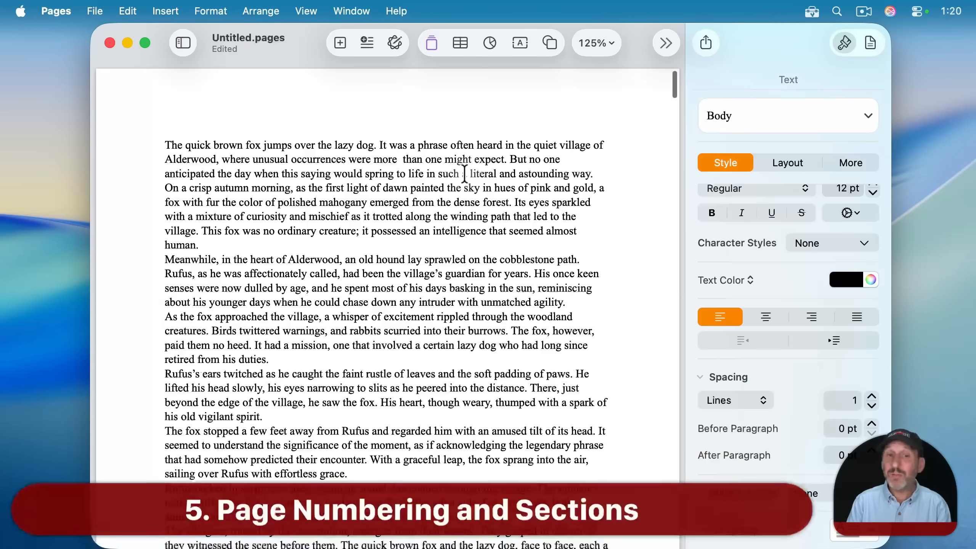
# Insert a page number in the "1" format in the centre footer field of the first page.
pyautogui.scroll(-10, 461, 169)
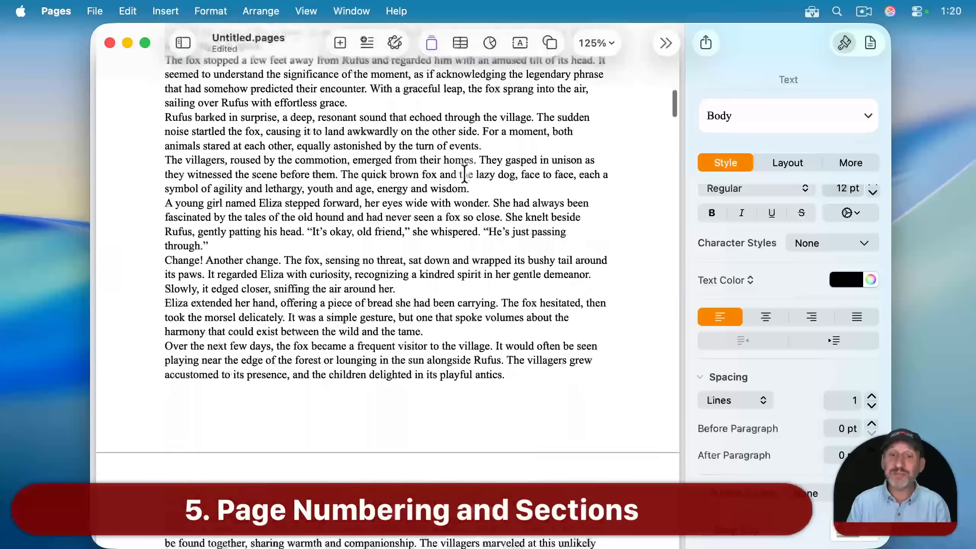
pyautogui.scroll(-2, 464, 174)
pyautogui.moveTo(381, 338)
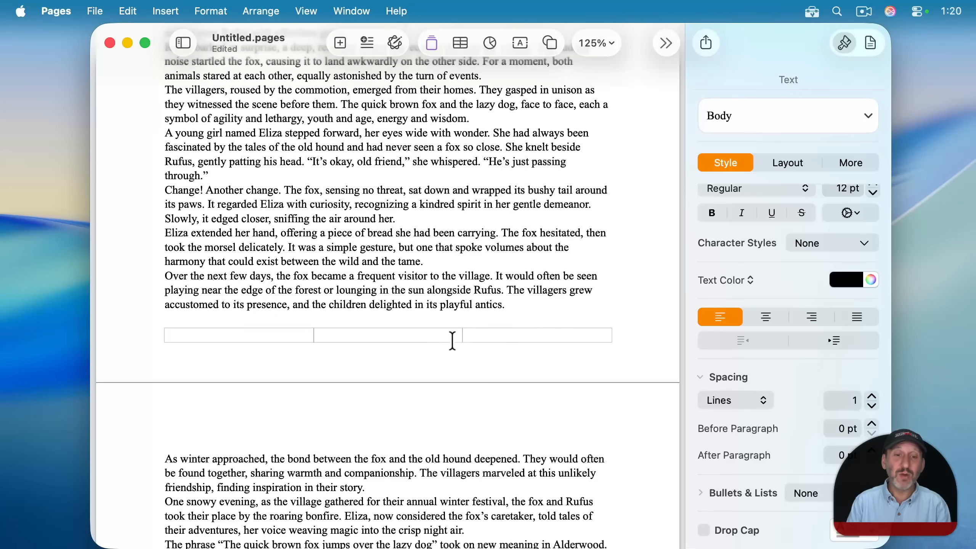
pyautogui.click(373, 336)
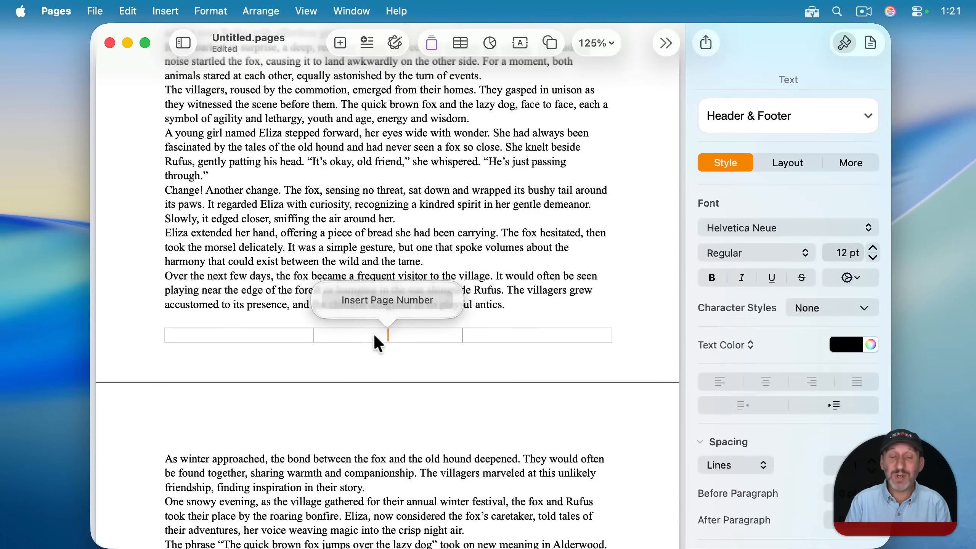
pyautogui.click(363, 300)
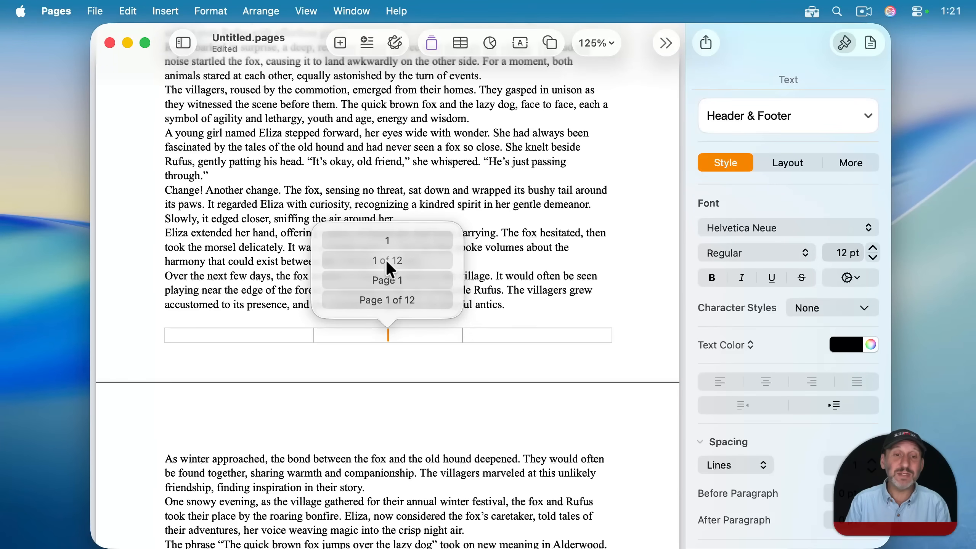
pyautogui.click(387, 240)
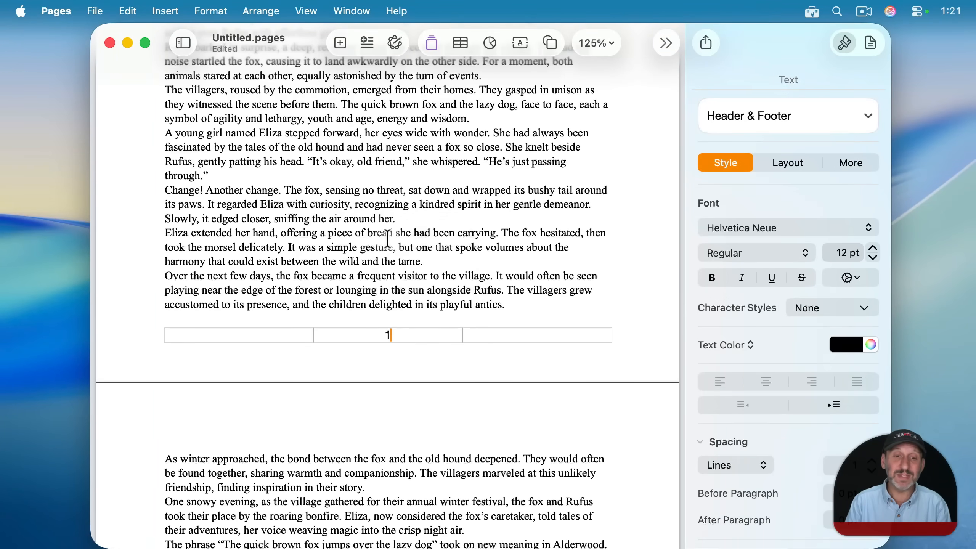
# Insert a page break after "voluptatum enim dolor." on page 4 and remove the empty line before "Officia impedit".
pyautogui.scroll(-10, 436, 425)
pyautogui.scroll(-10, 435, 425)
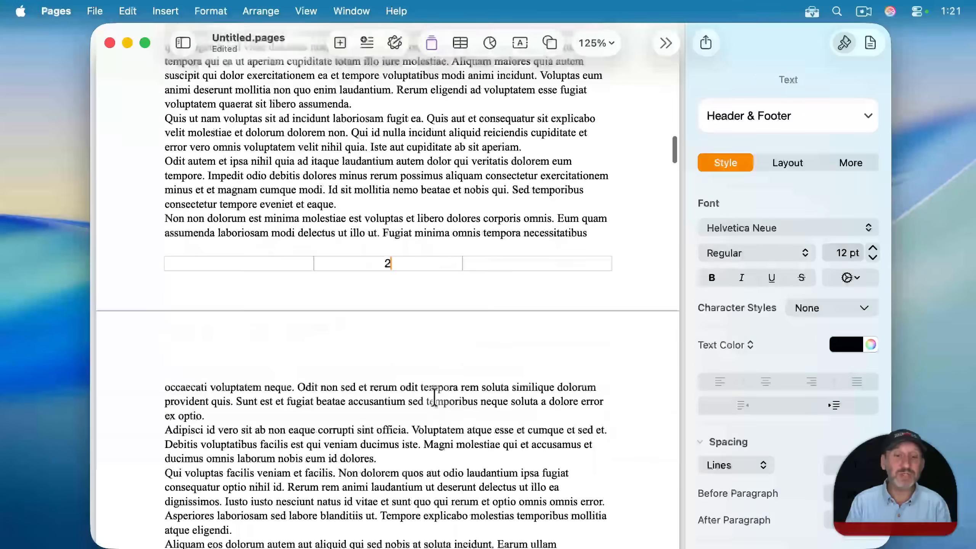
pyautogui.scroll(-12, 407, 273)
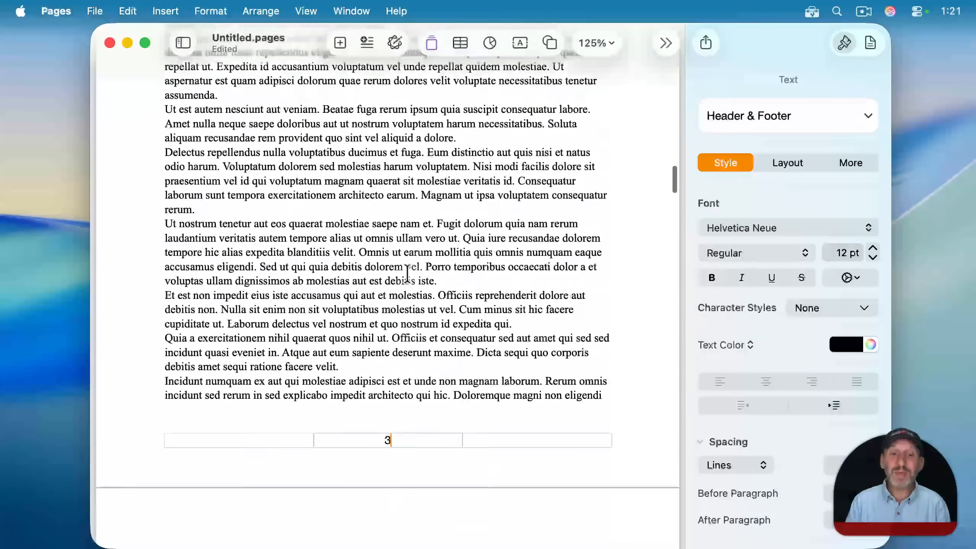
pyautogui.scroll(-12, 410, 221)
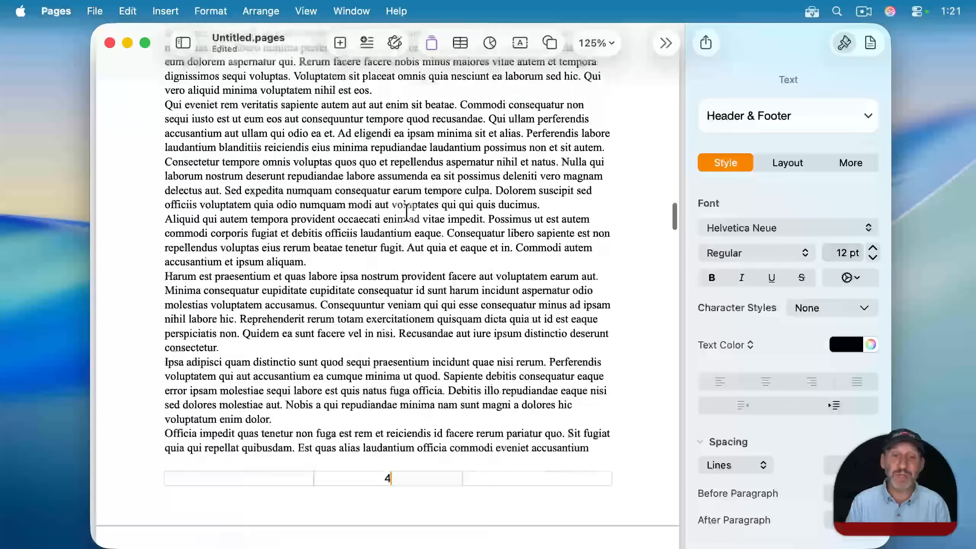
pyautogui.click(291, 195)
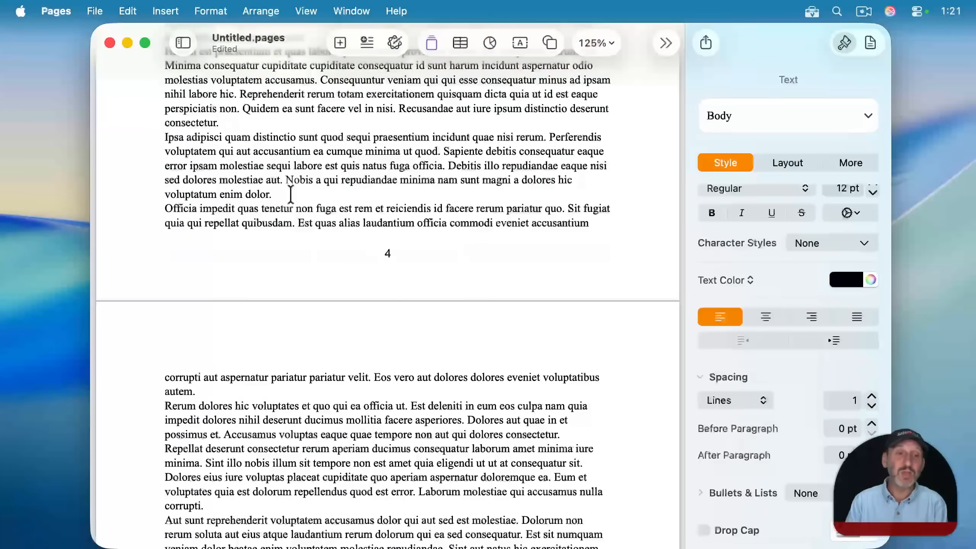
pyautogui.click(165, 11)
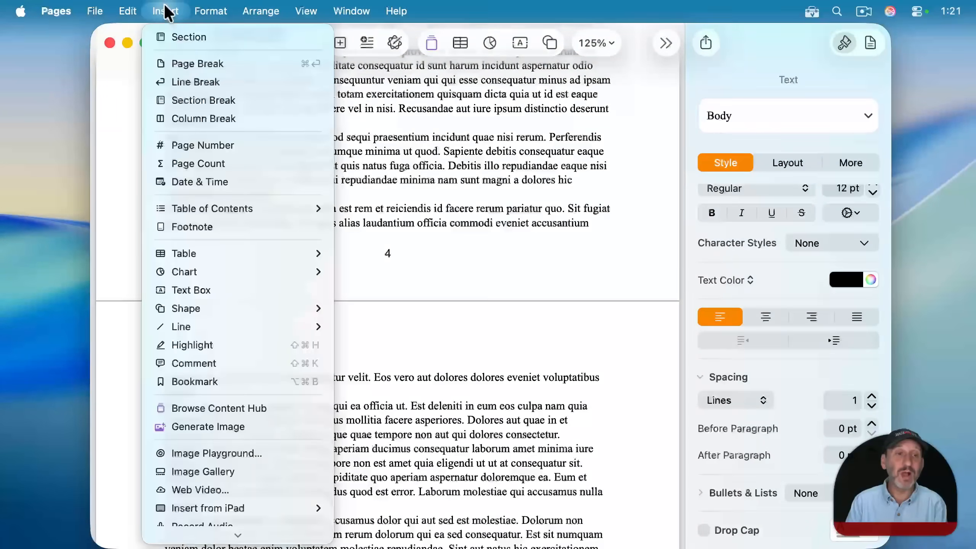
pyautogui.click(186, 63)
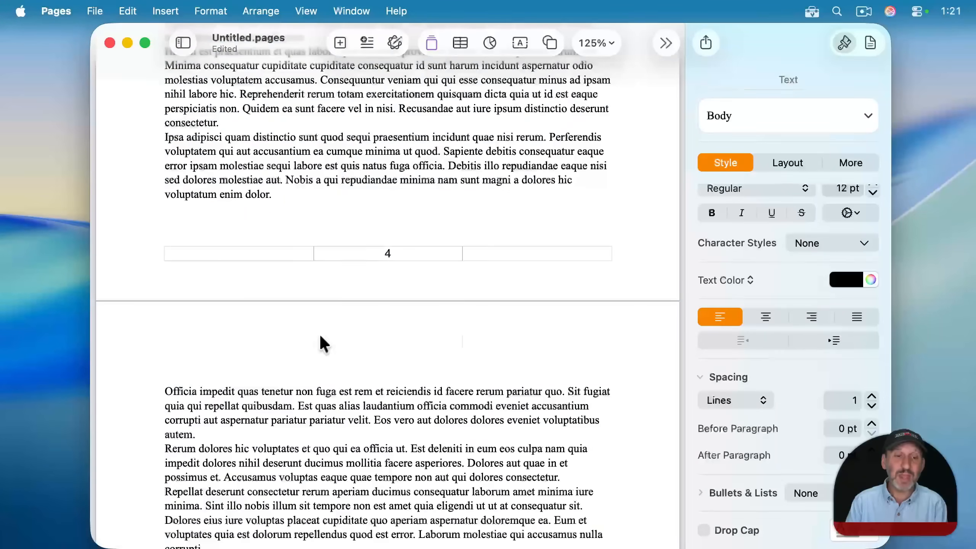
pyautogui.press('BackSpace')
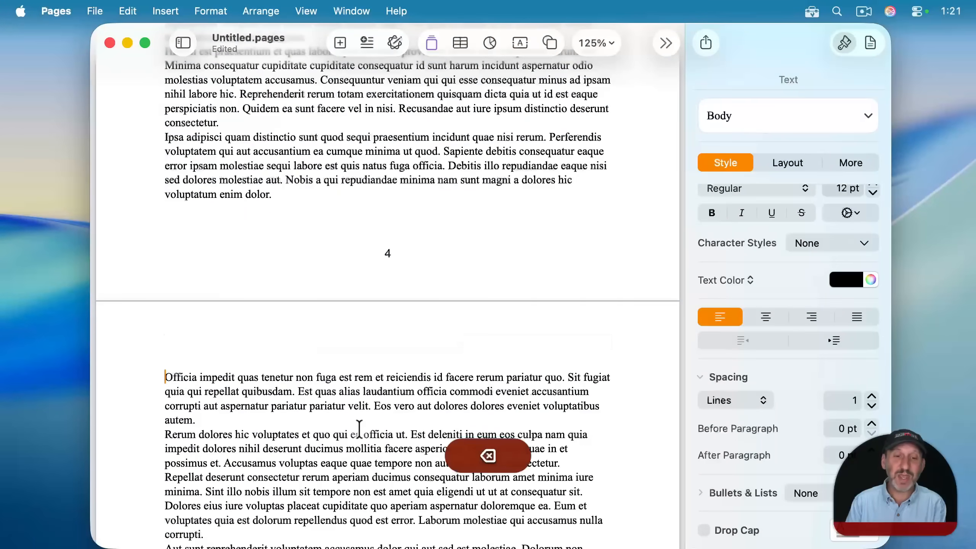
# Replace the page break before "Officia impedit" with a section break.
pyautogui.scroll(-15, 359, 428)
pyautogui.scroll(15, 359, 429)
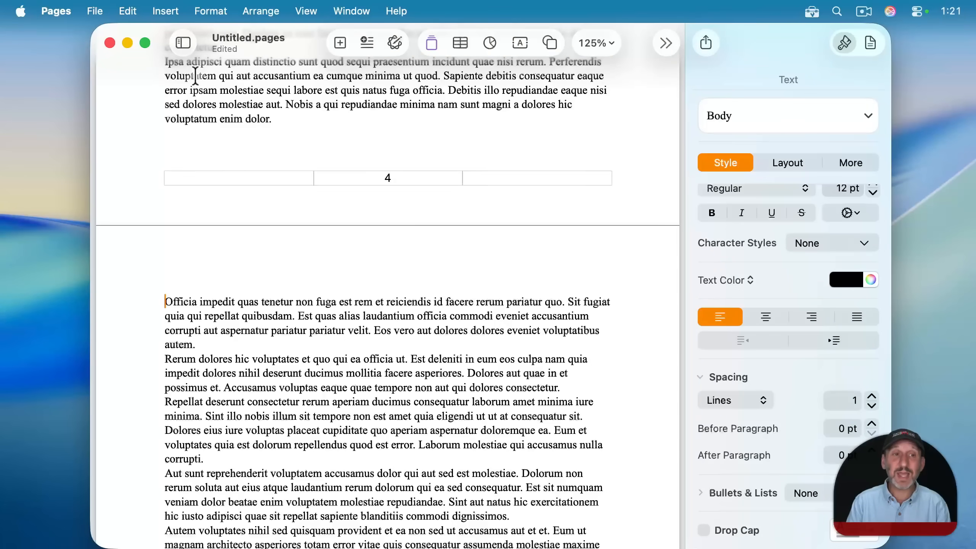
pyautogui.press('BackSpace')
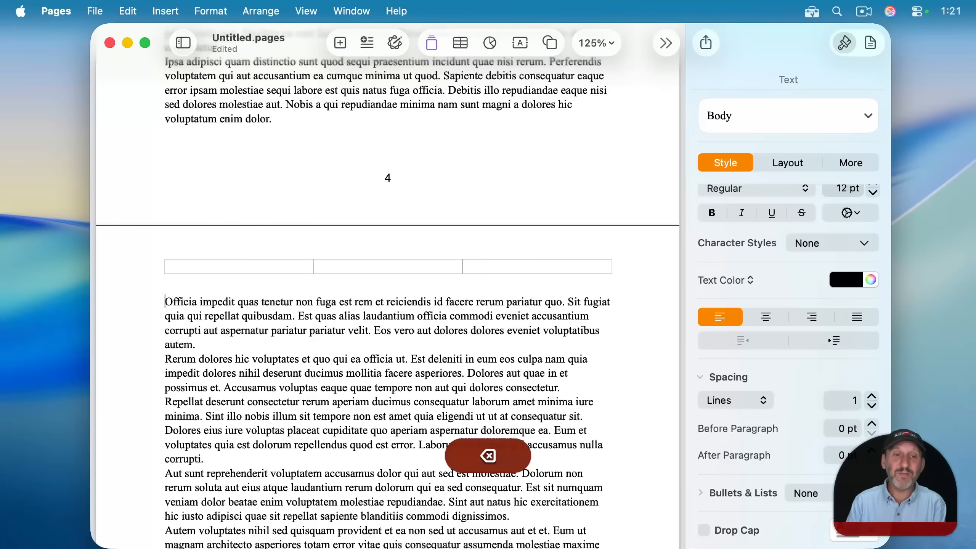
pyautogui.click(166, 9)
pyautogui.click(192, 101)
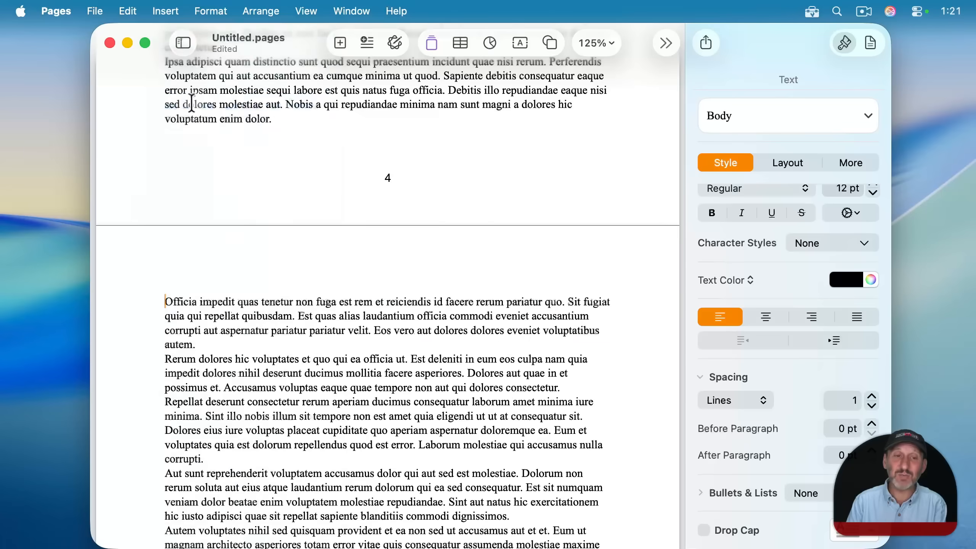
pyautogui.scroll(-15, 298, 284)
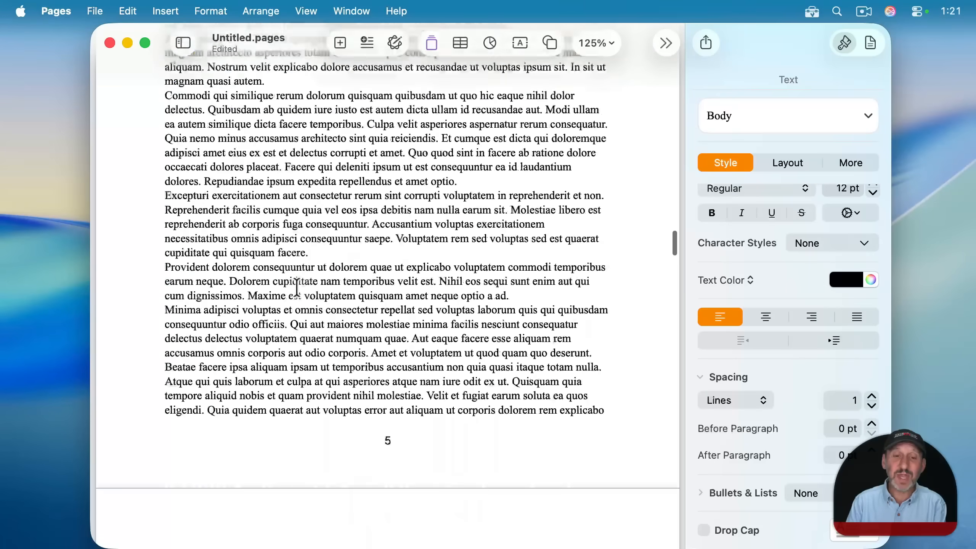
pyautogui.scroll(15, 297, 288)
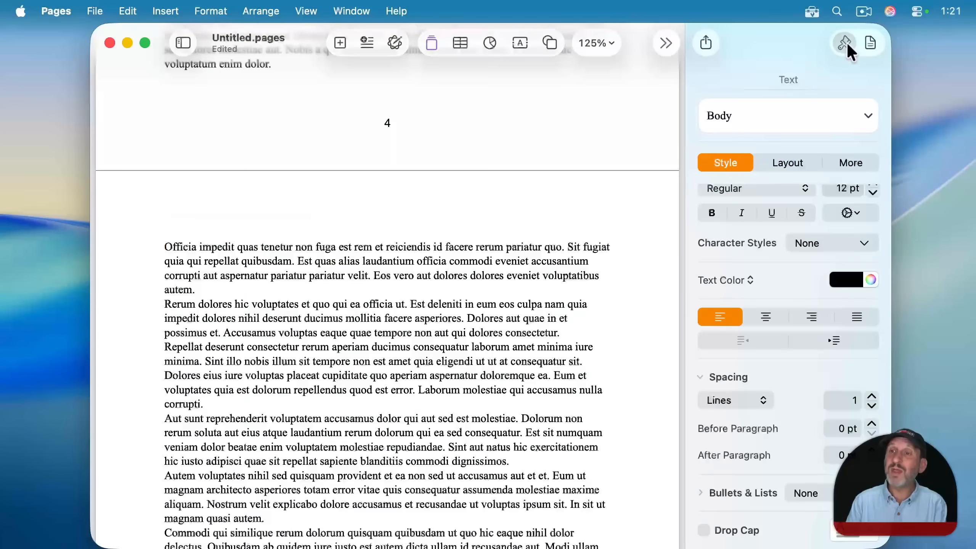
# Set the page numbering of the section beginning with "Officia impedit" to start at 6.
pyautogui.click(872, 42)
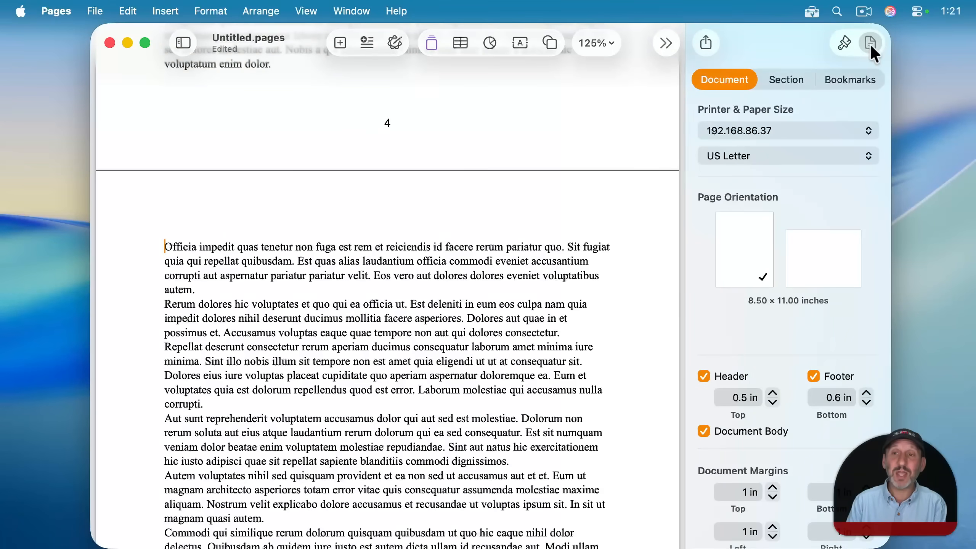
pyautogui.click(785, 81)
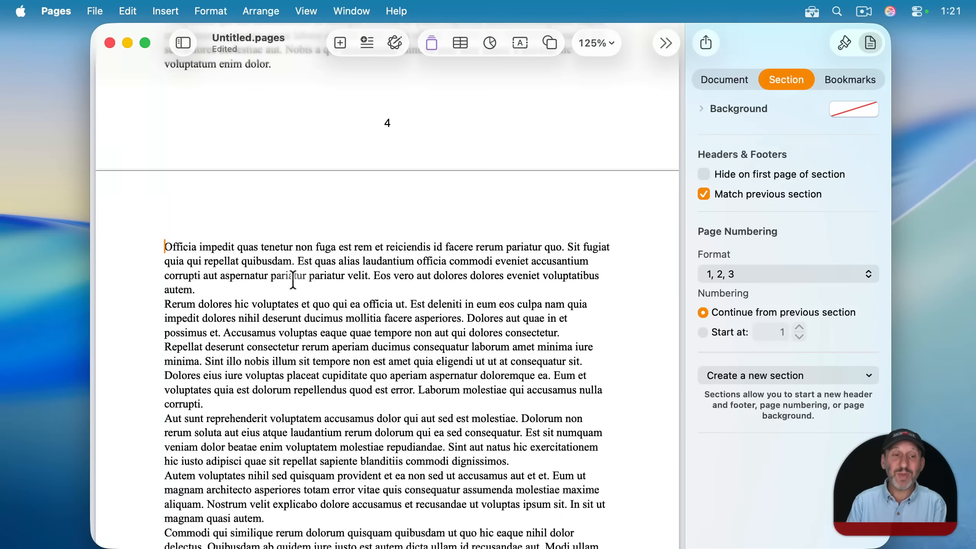
pyautogui.click(725, 340)
pyautogui.click(771, 330)
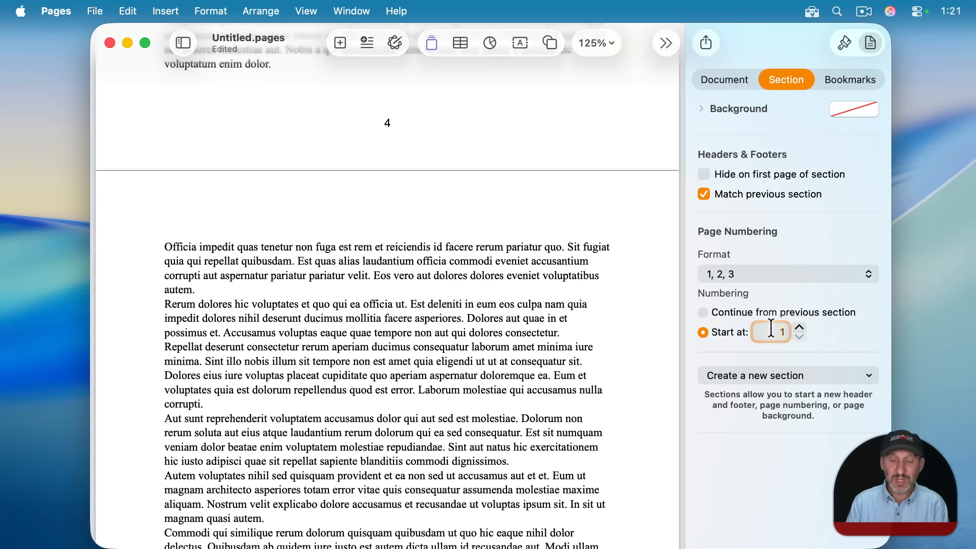
pyautogui.write('6')
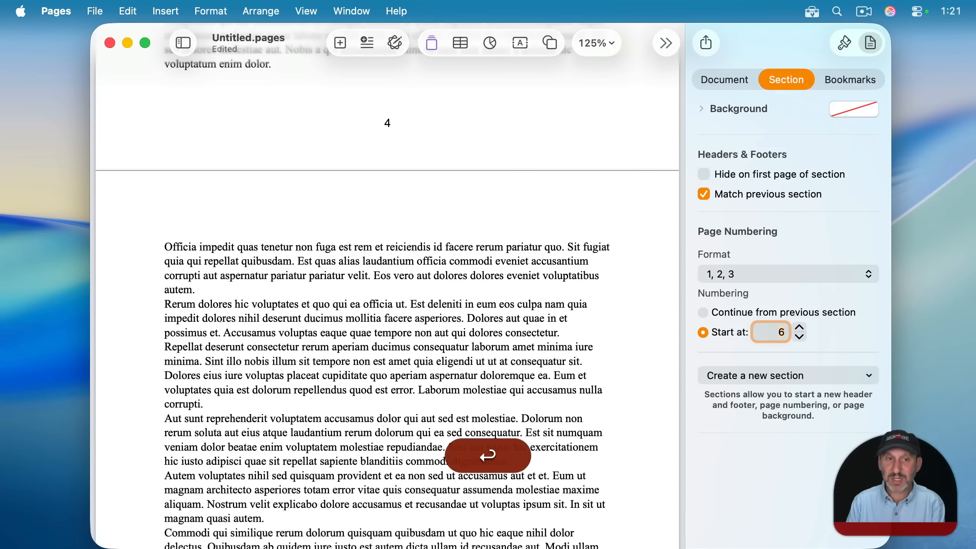
pyautogui.scroll(6, 534, 113)
pyautogui.scroll(-1, 412, 226)
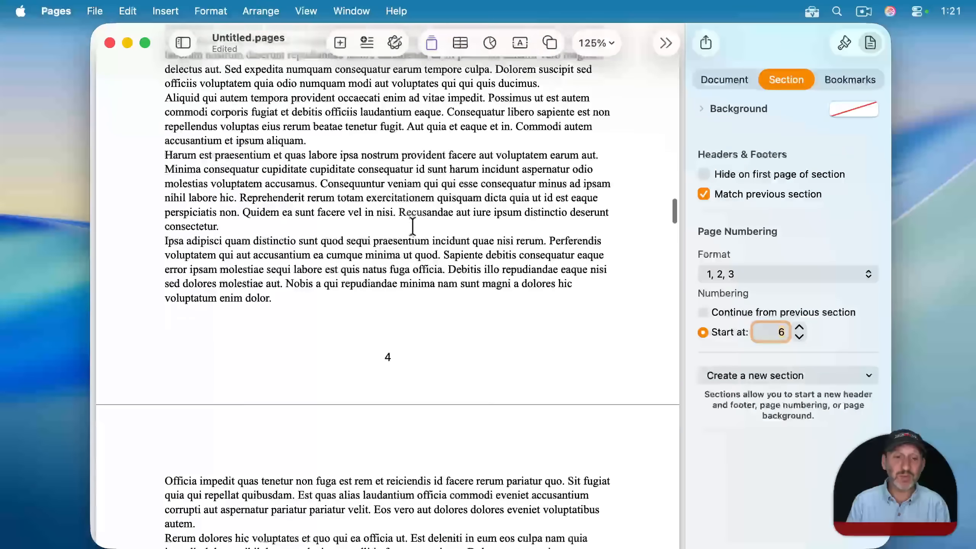
pyautogui.scroll(-20, 412, 226)
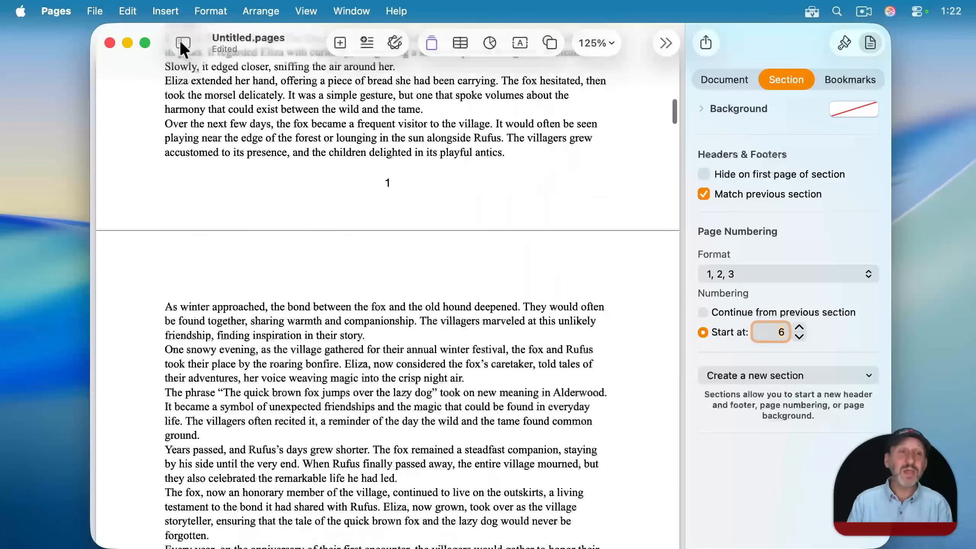
# Show the page thumbnails and select the first section through its page 1 thumbnail.
pyautogui.click(181, 42)
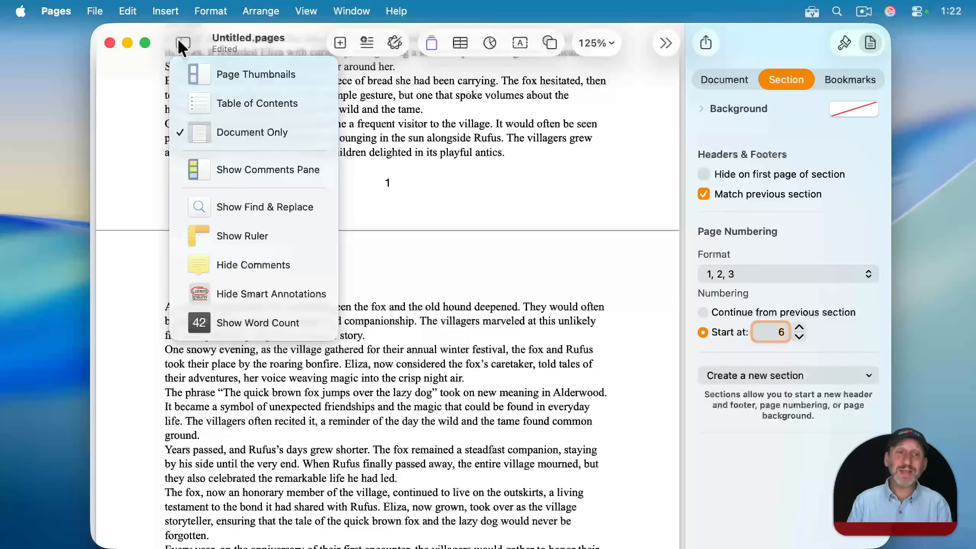
pyautogui.click(217, 74)
pyautogui.scroll(-3, 147, 254)
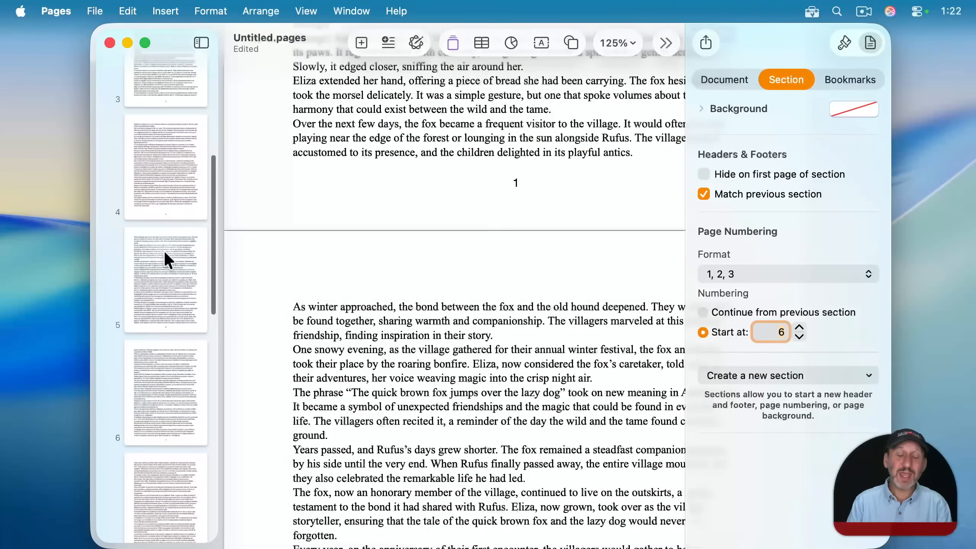
pyautogui.scroll(5, 190, 73)
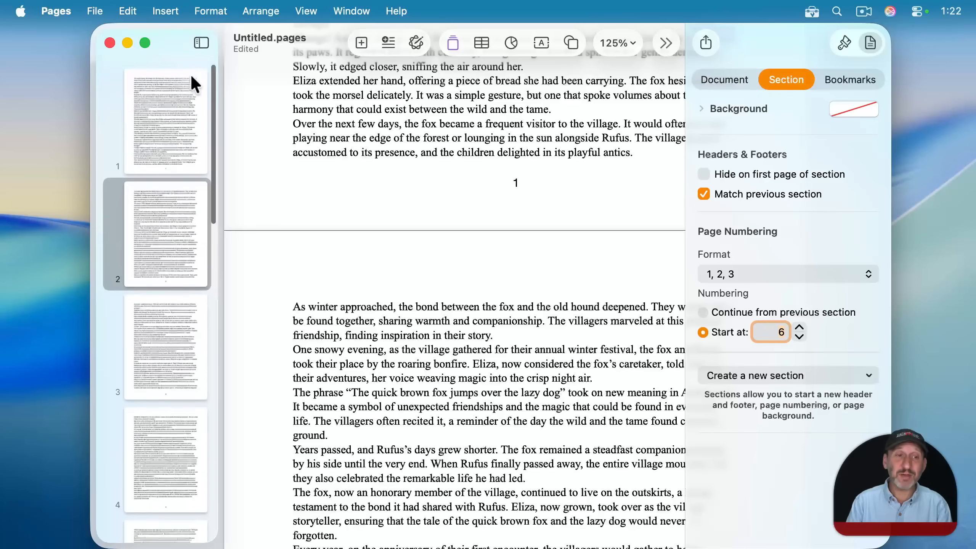
pyautogui.click(177, 123)
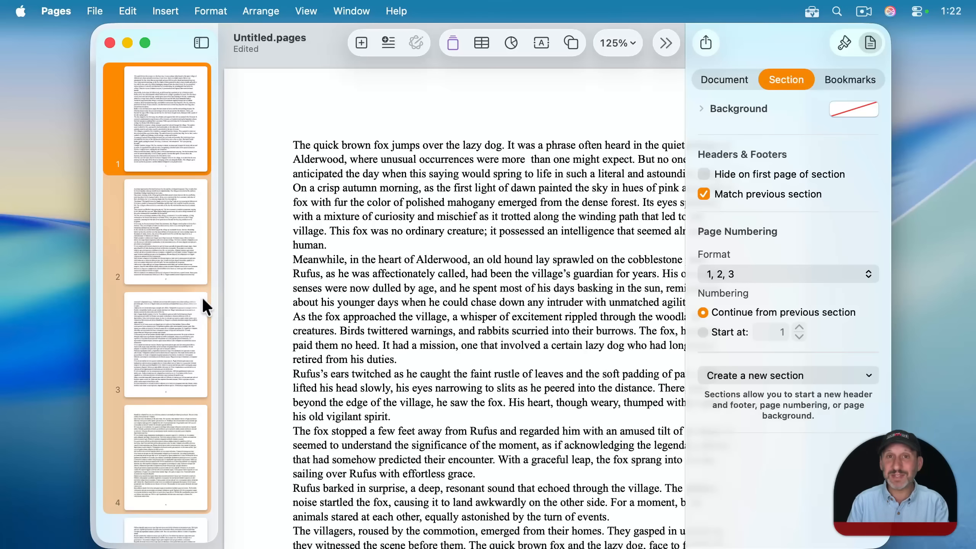
# Select the two sections in turn in the page thumbnails and try moving the four-page section to another position.
pyautogui.scroll(-8, 186, 340)
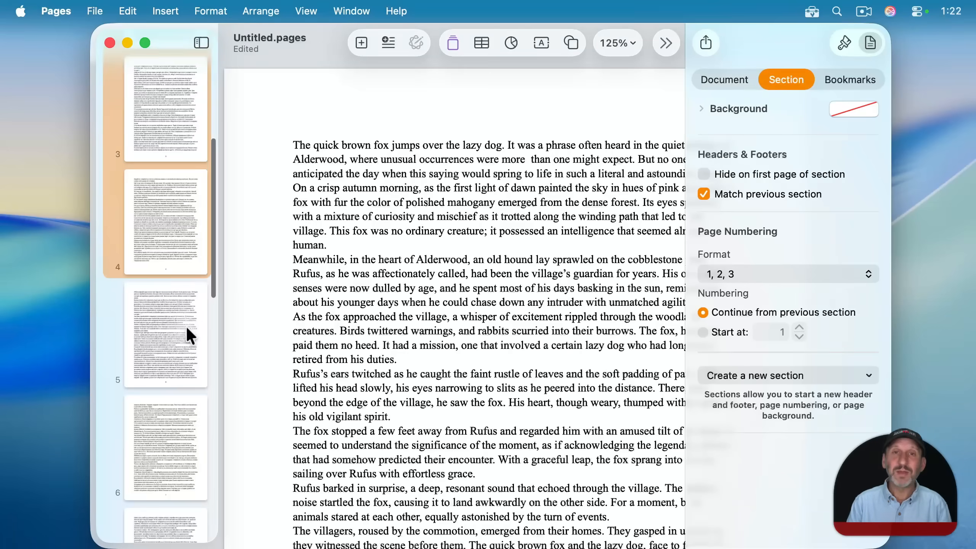
pyautogui.click(160, 223)
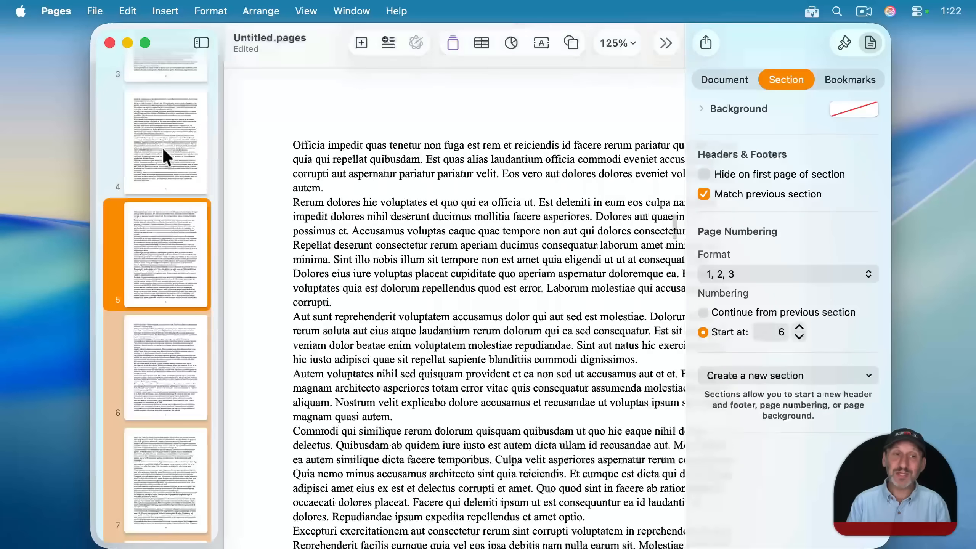
pyautogui.click(162, 148)
pyautogui.click(161, 227)
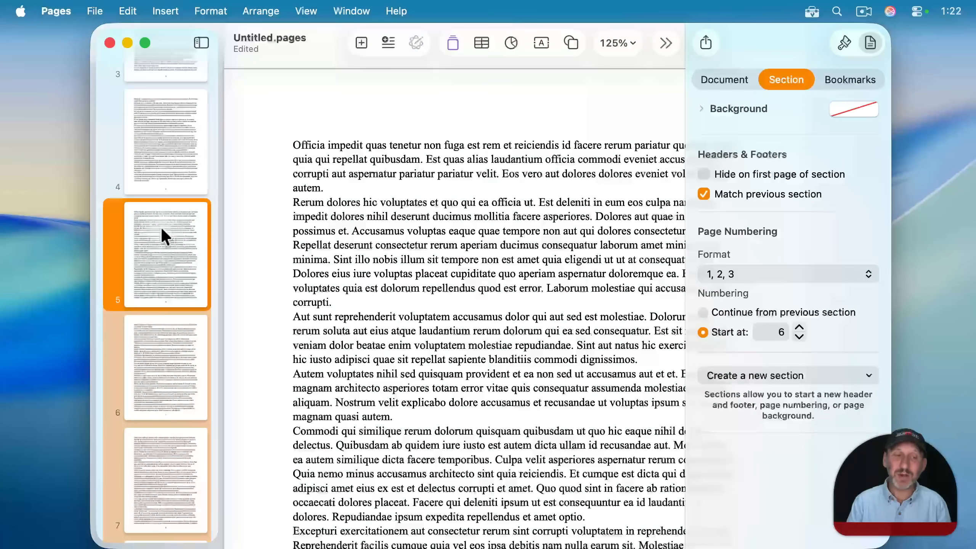
pyautogui.moveTo(160, 226); pyautogui.dragTo(160, 283)
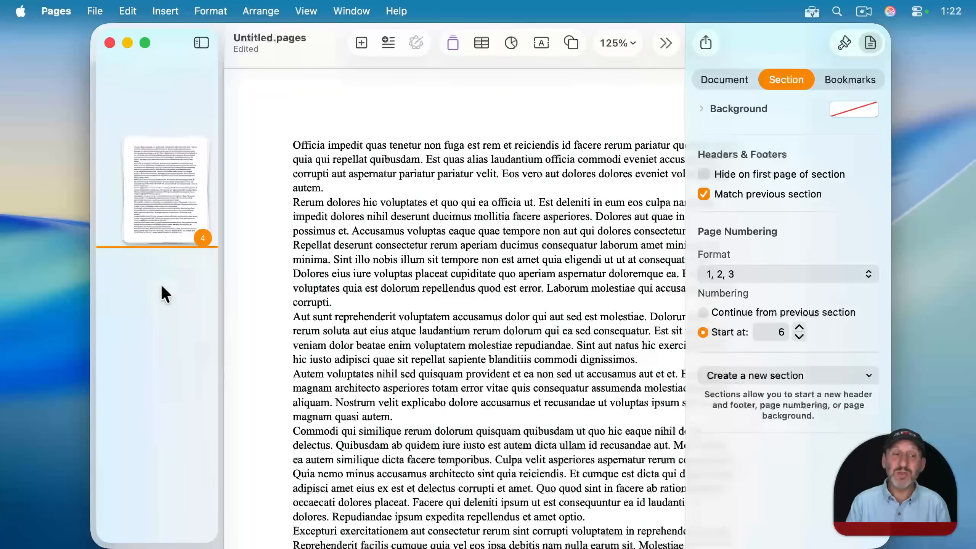
pyautogui.scroll(-1, 150, 311)
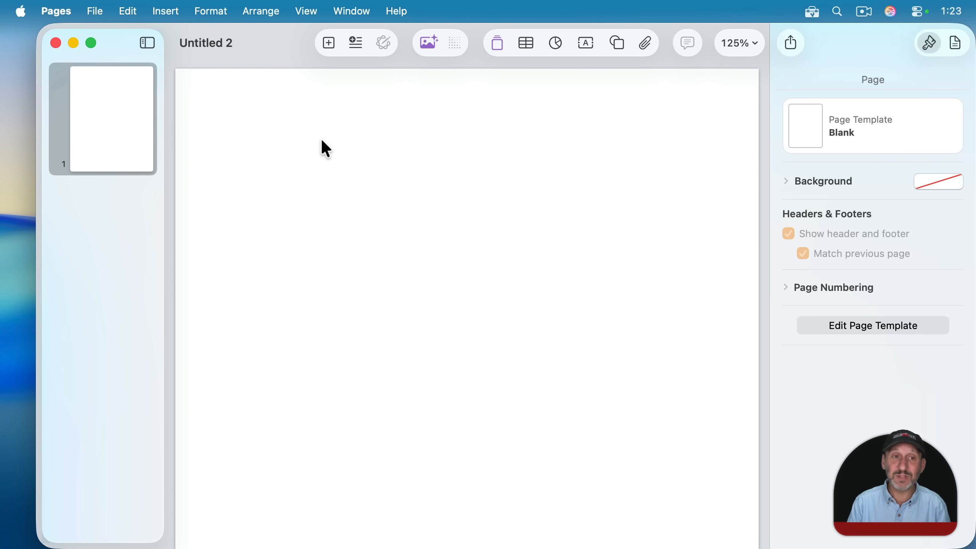
# Add a second blank page to the page layout document Untitled 2 and select page 1.
pyautogui.click(151, 6)
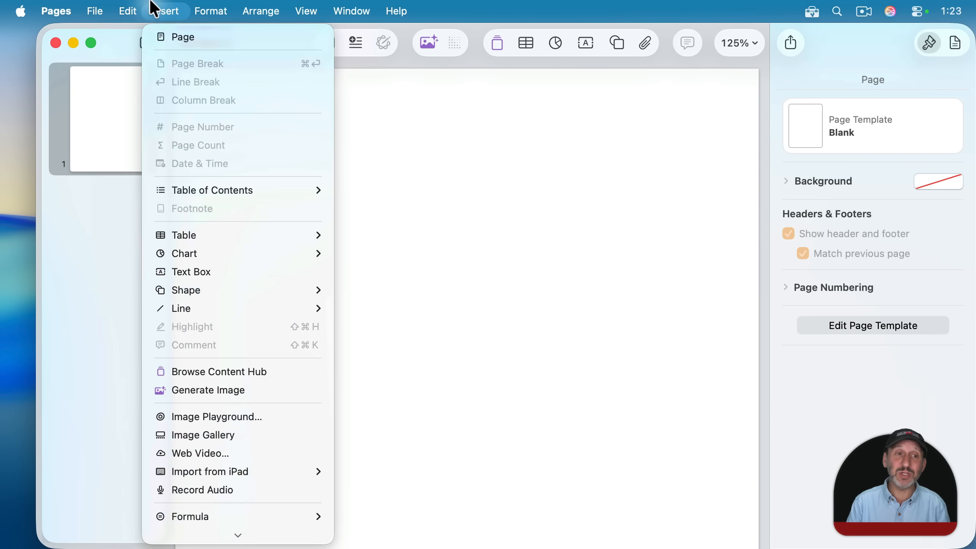
pyautogui.click(170, 37)
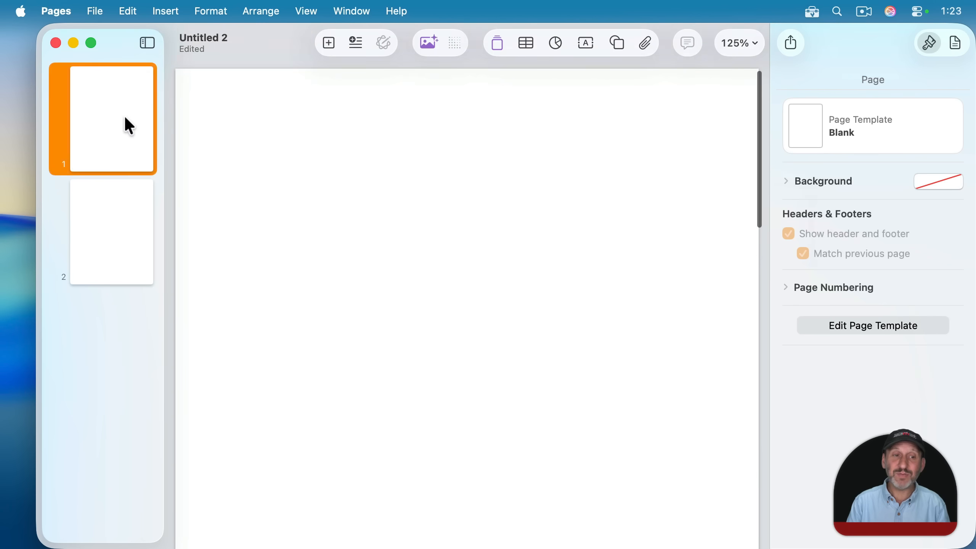
pyautogui.click(135, 122)
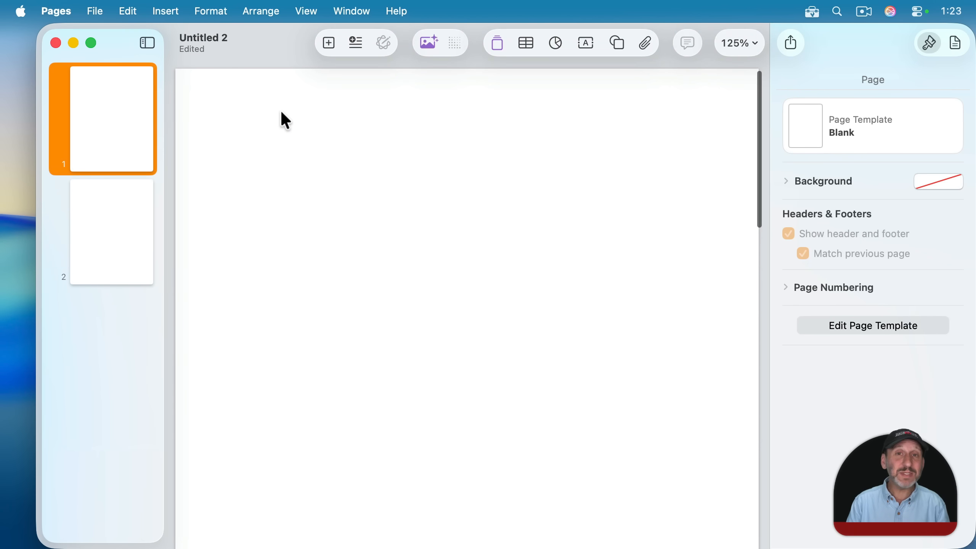
# Insert a text box on page 1 and replace its placeholder text with 20 paragraphs of Lorem Ipsum.
pyautogui.click(588, 44)
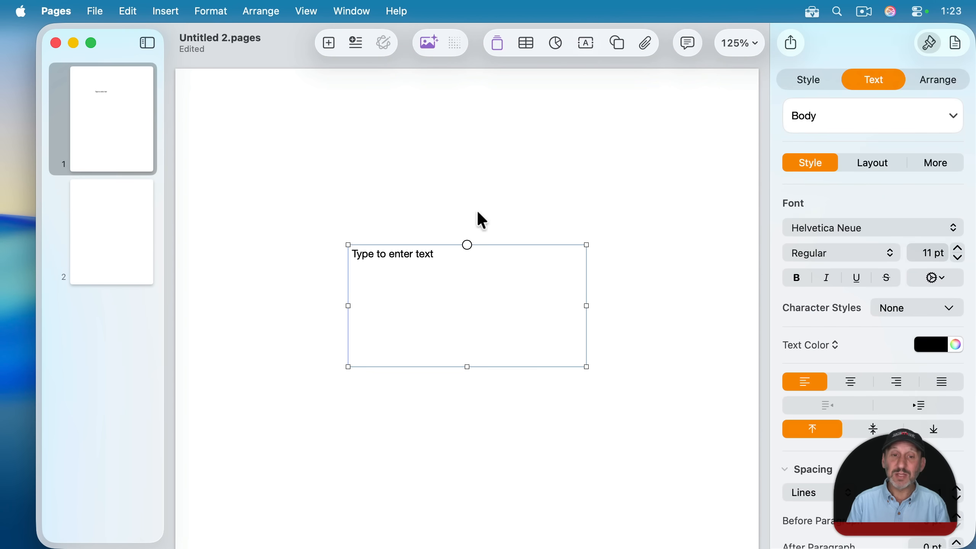
pyautogui.click(414, 288)
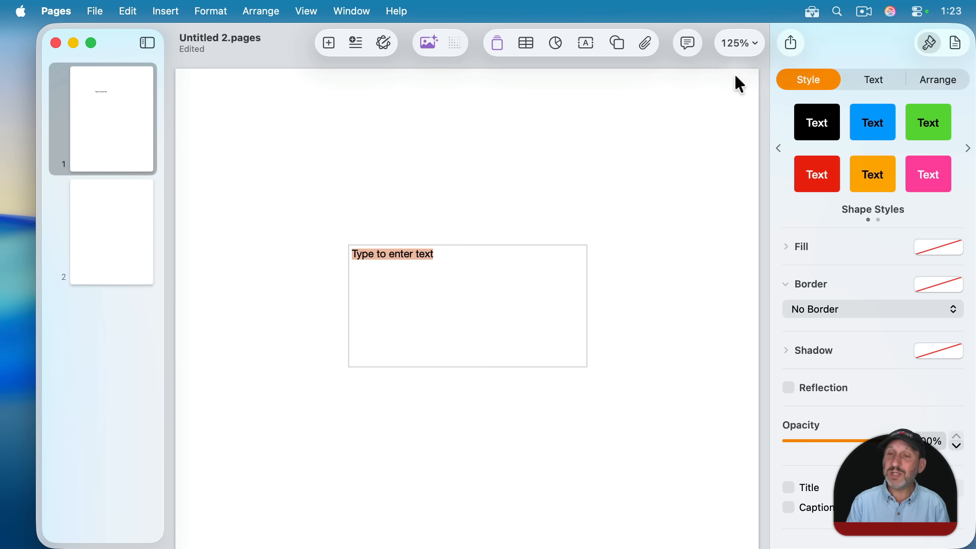
pyautogui.click(812, 12)
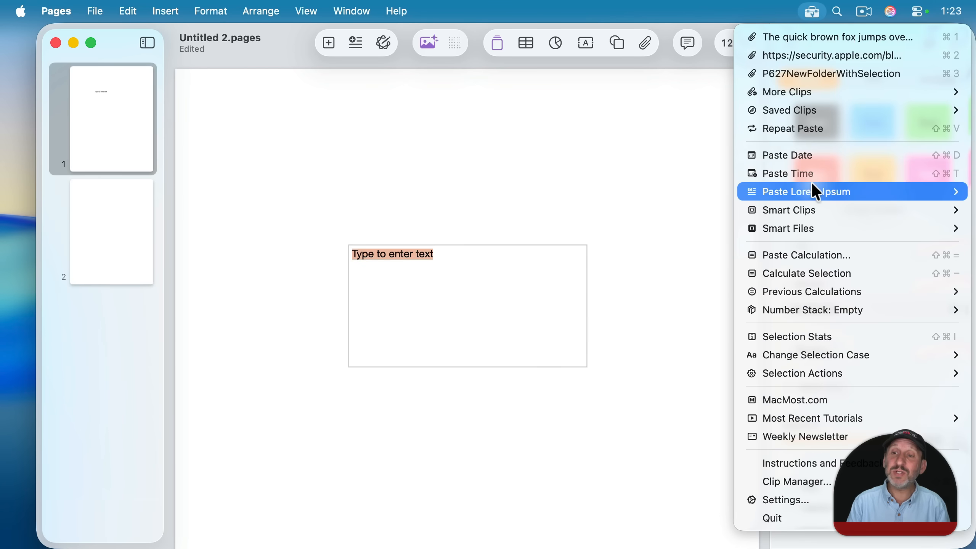
pyautogui.moveTo(816, 191)
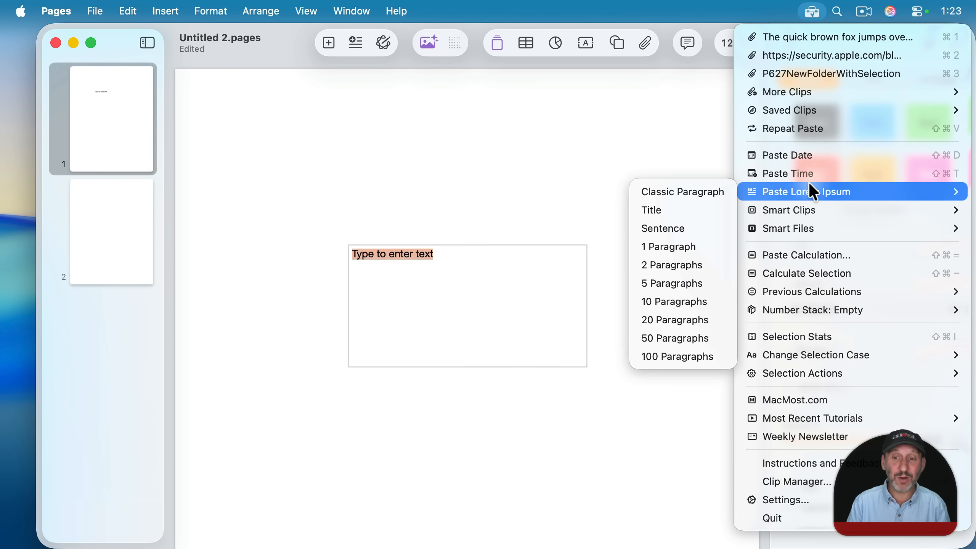
pyautogui.click(692, 320)
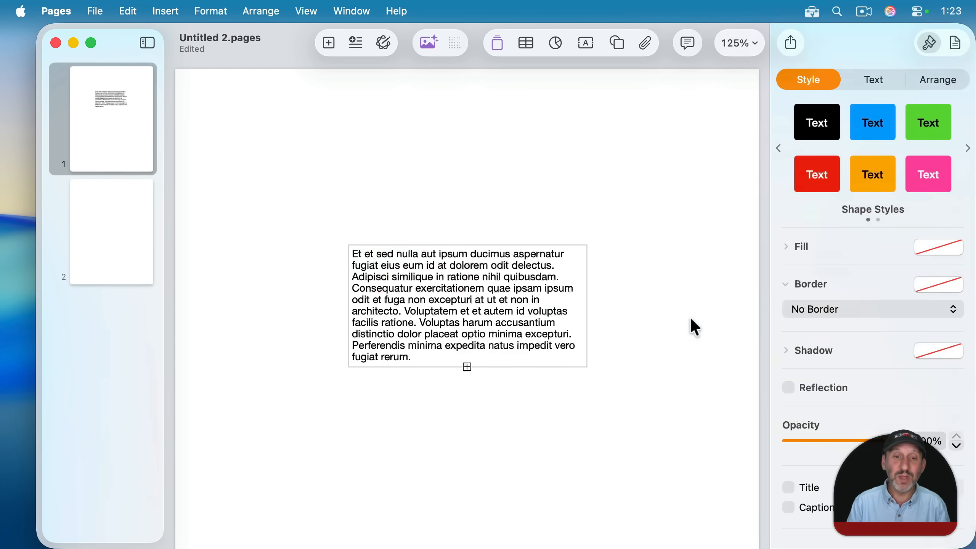
# Move the text box to the upper-left part of page 1 and lengthen it downward to nearly three times its height.
pyautogui.click(546, 236)
pyautogui.moveTo(498, 287); pyautogui.dragTo(376, 182)
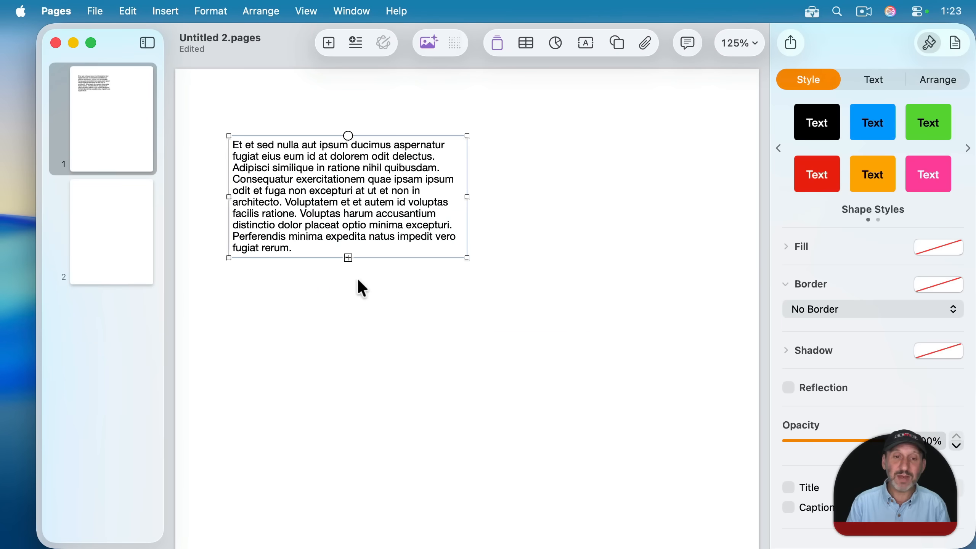
pyautogui.moveTo(461, 263); pyautogui.dragTo(461, 491)
pyautogui.click(507, 421)
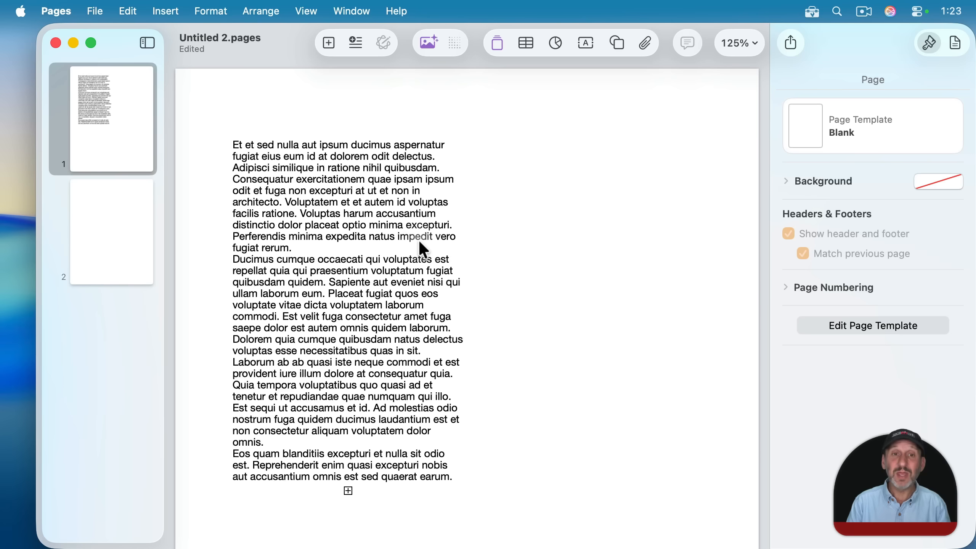
# Add a second text box and place it beside the filled one, without overlapping its text.
pyautogui.click(579, 38)
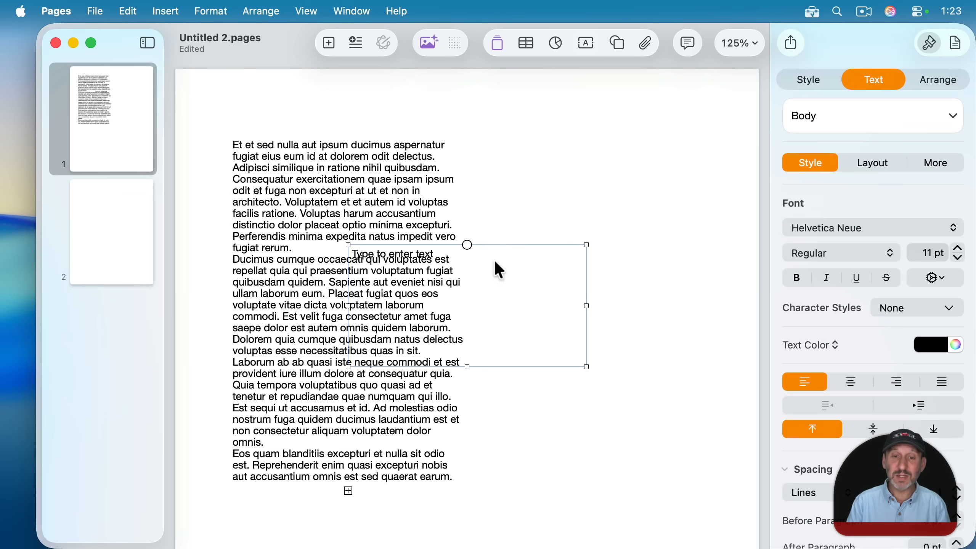
pyautogui.moveTo(496, 262); pyautogui.dragTo(650, 246)
pyautogui.click(355, 180)
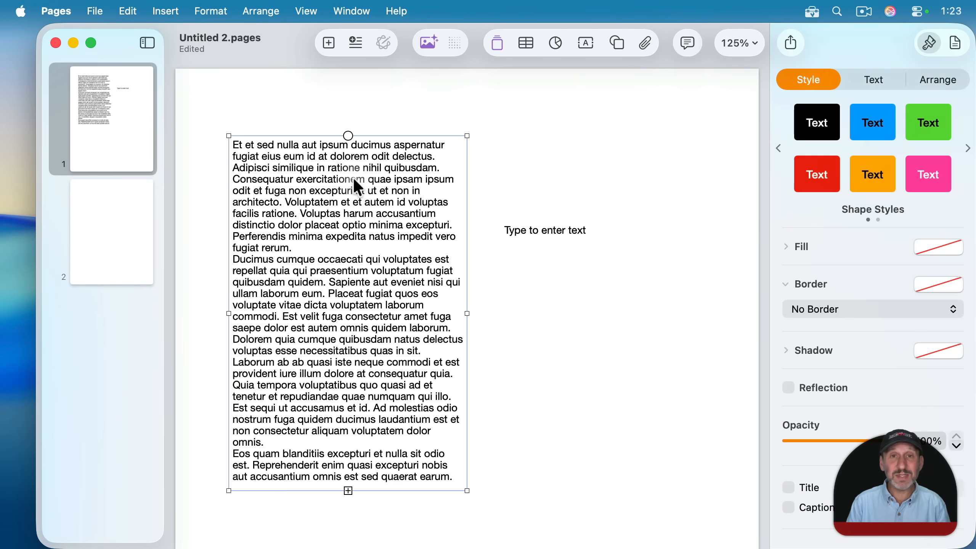
pyautogui.click(573, 242)
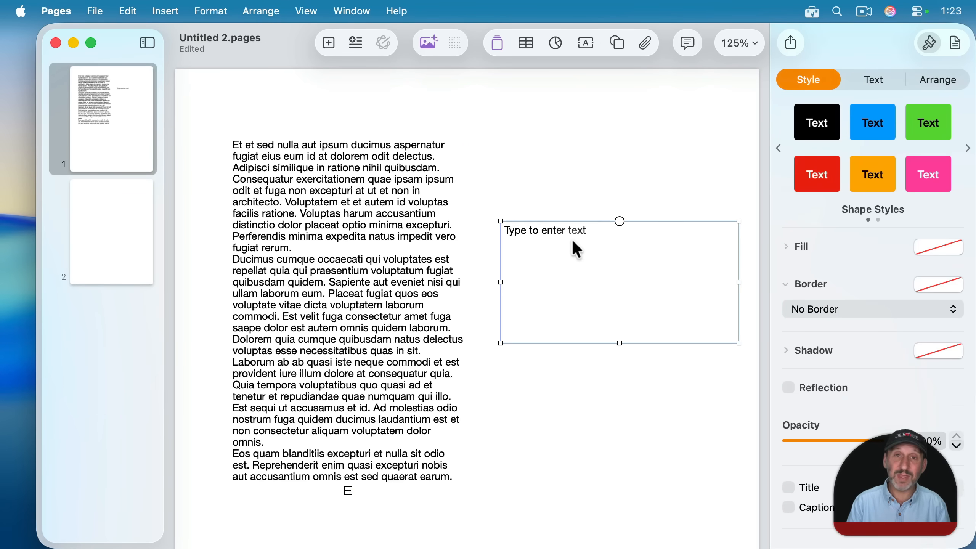
# Link the filled text box and the empty one into a single text thread, in that order.
pyautogui.click(348, 154)
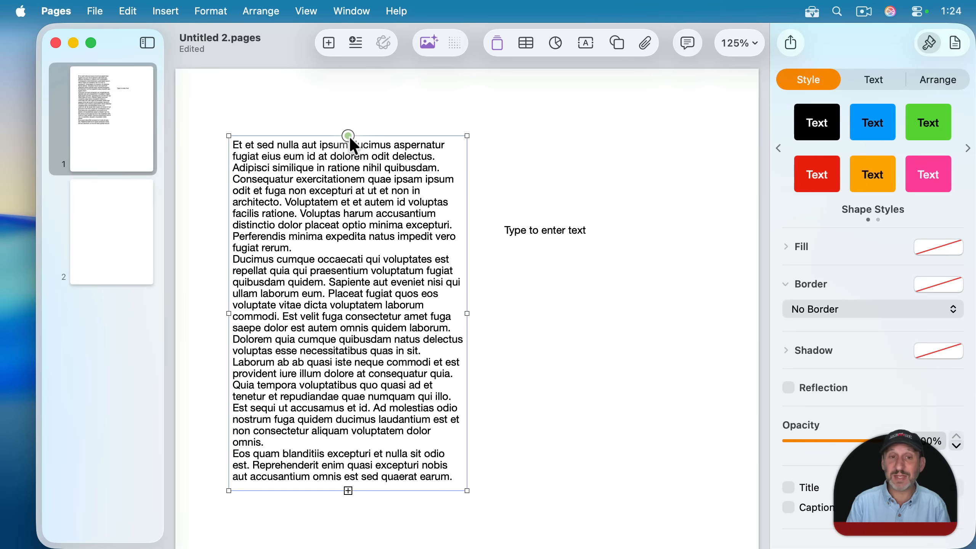
pyautogui.click(349, 137)
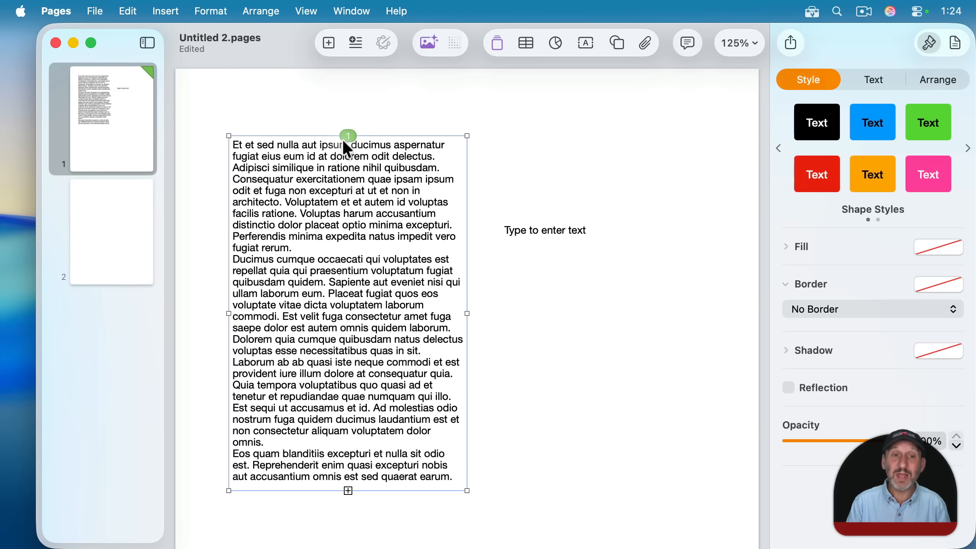
pyautogui.click(568, 241)
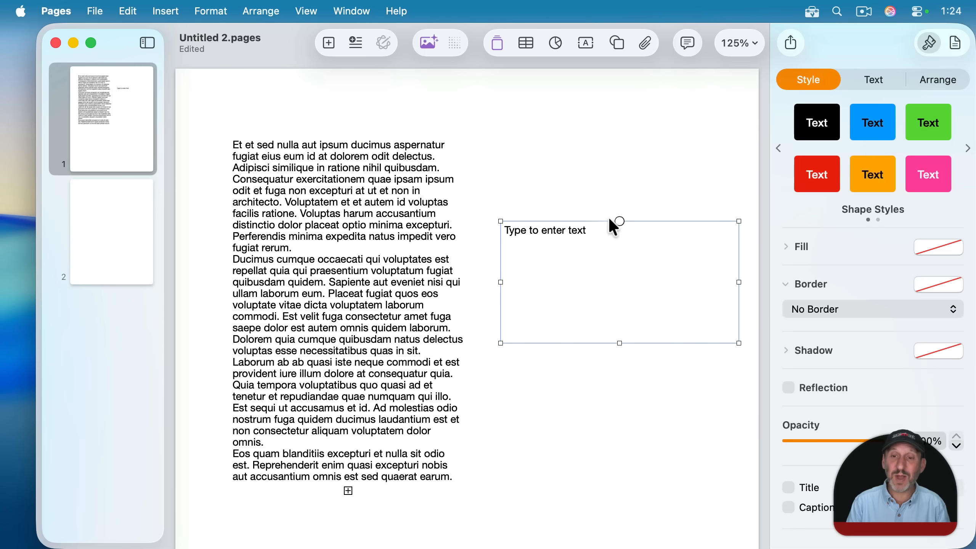
pyautogui.click(620, 222)
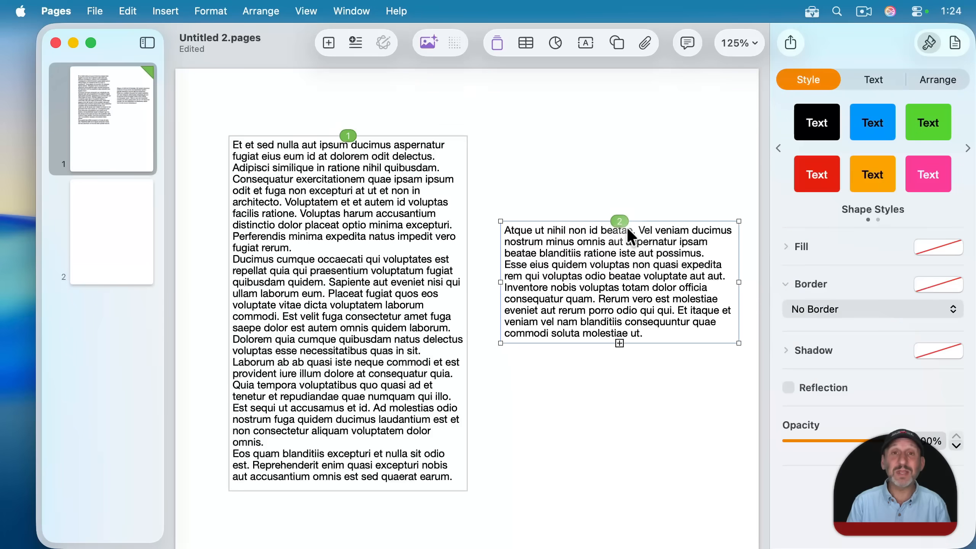
# Move the second linked text box from page 1 to the middle of page 2's upper half.
pyautogui.click(356, 204)
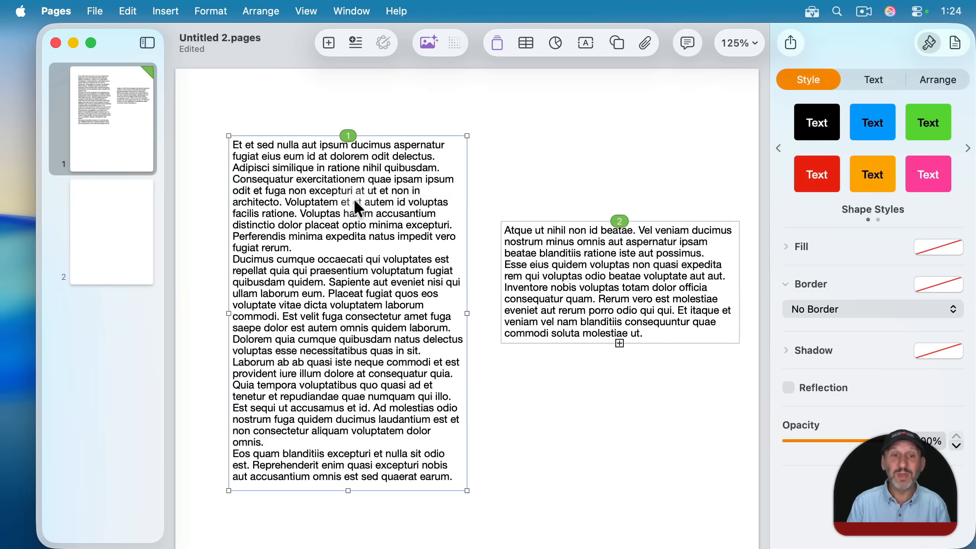
pyautogui.click(566, 245)
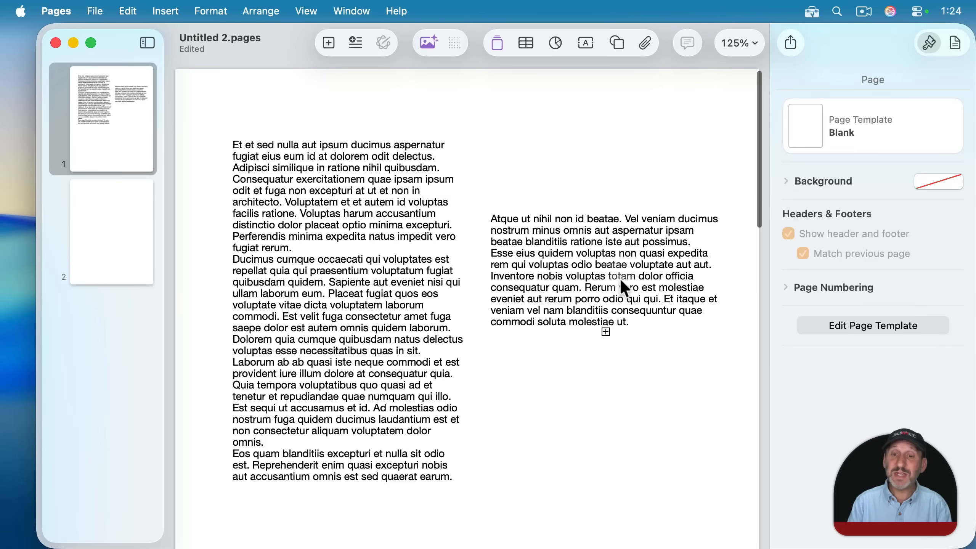
pyautogui.click(622, 282)
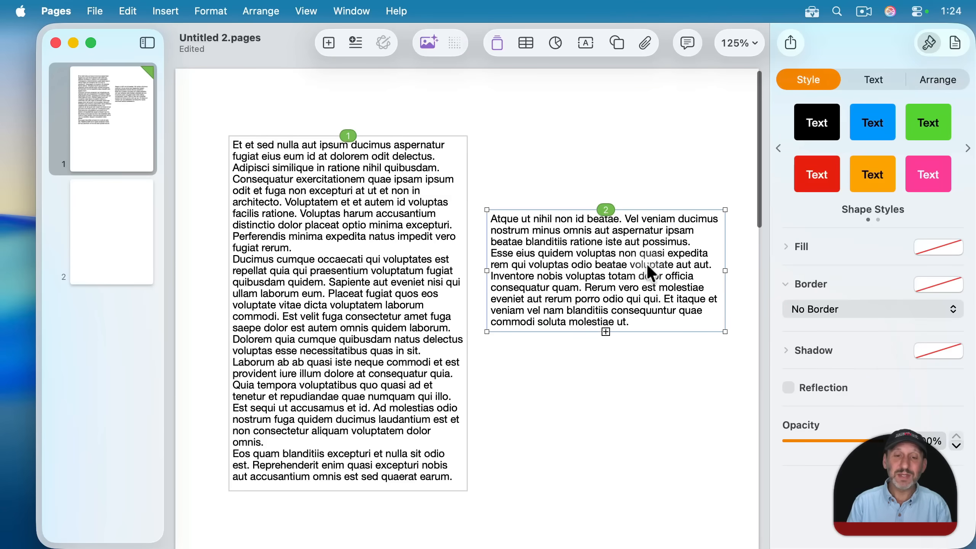
pyautogui.moveTo(648, 264); pyautogui.dragTo(504, 332)
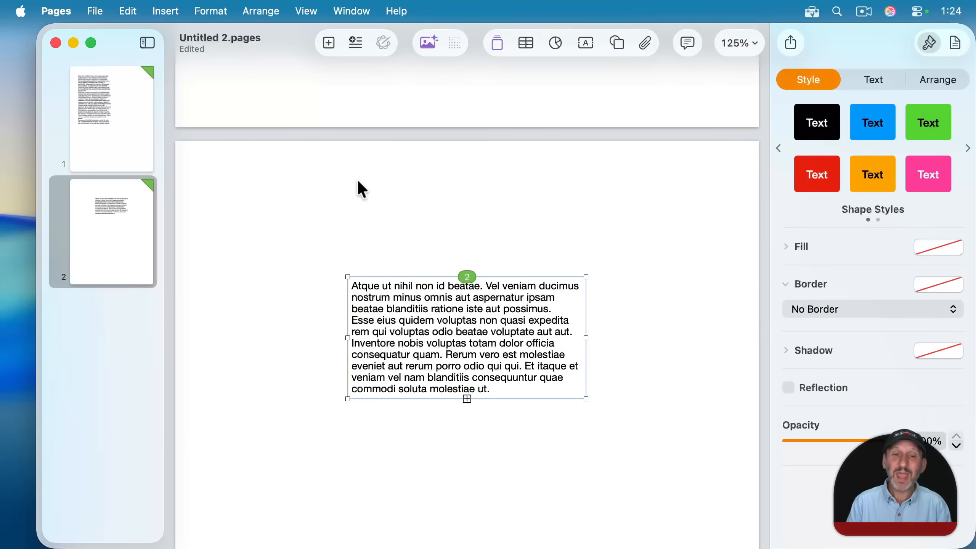
# Examine the linked text boxes on pages 1 and 2 and the thread options of the second box.
pyautogui.scroll(15, 354, 177)
pyautogui.click(316, 108)
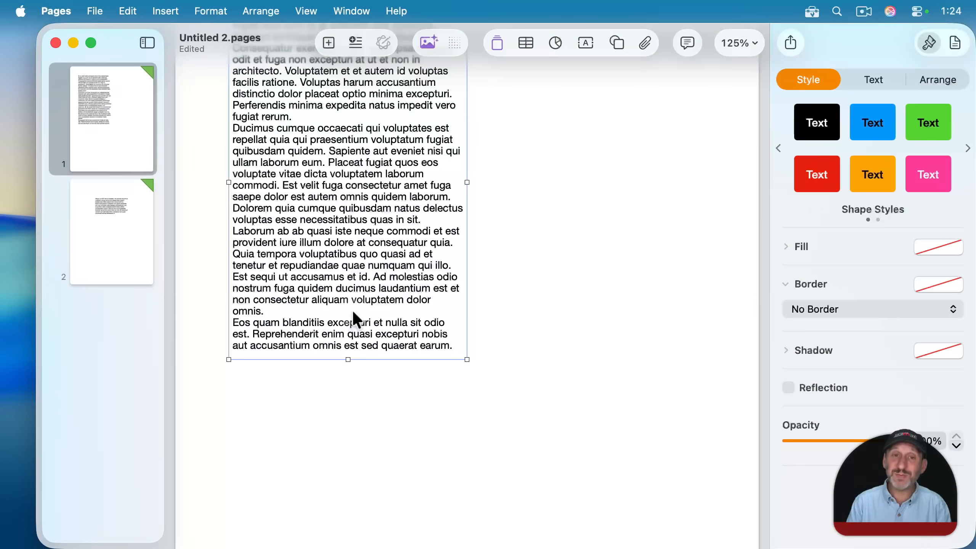
pyautogui.scroll(3, 352, 311)
pyautogui.scroll(-15, 353, 311)
pyautogui.click(484, 339)
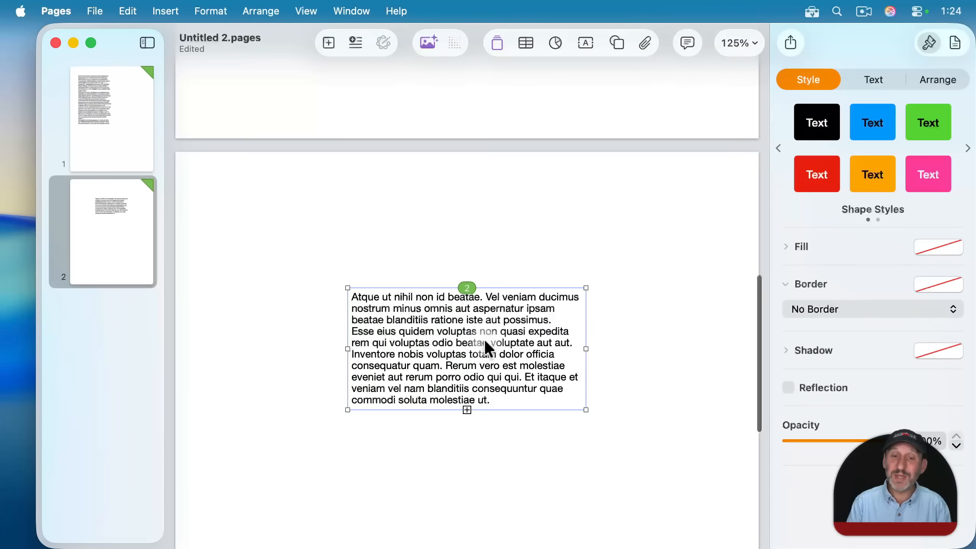
pyautogui.scroll(-4, 484, 339)
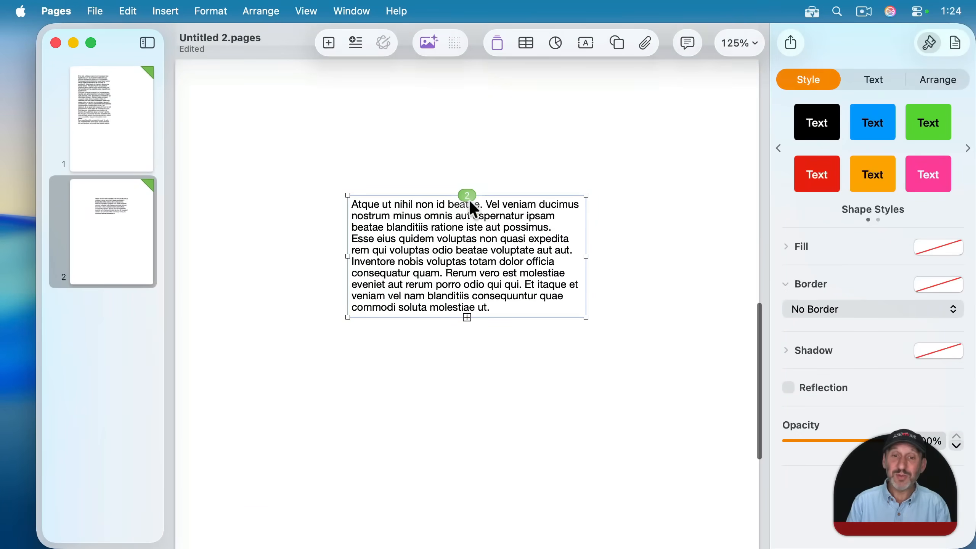
pyautogui.click(470, 194)
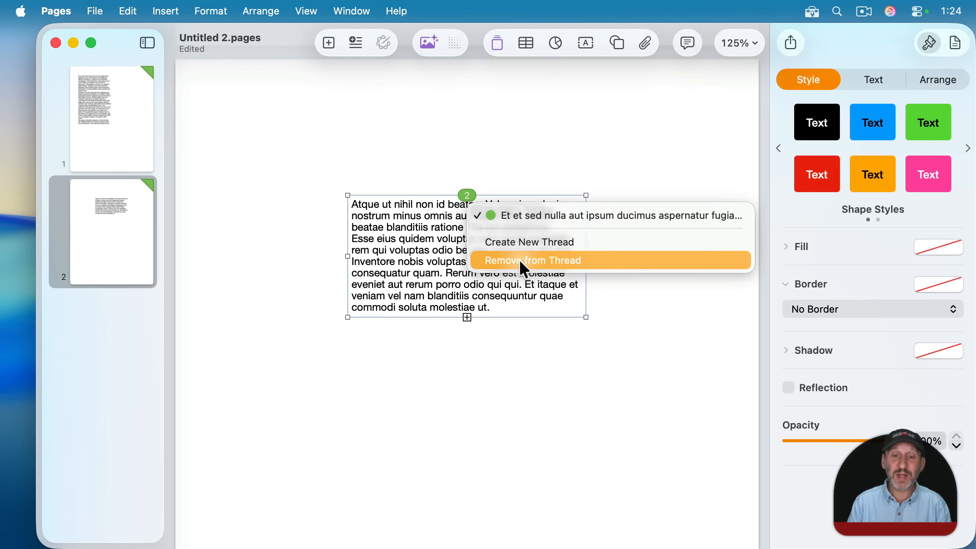
pyautogui.click(401, 142)
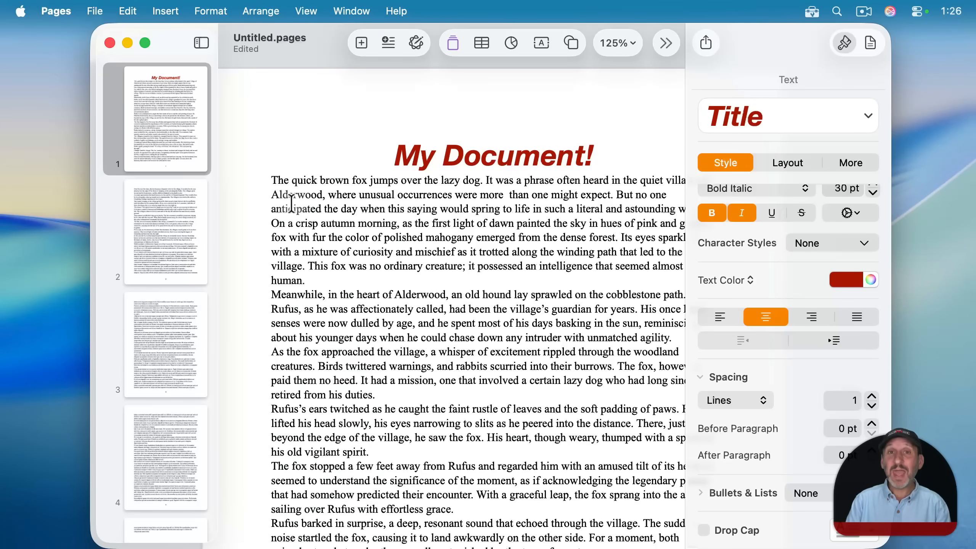
# In the Untitled document, examine the styles of the title, body text and footer page number, and the available character styles.
pyautogui.moveTo(390, 153); pyautogui.dragTo(620, 153)
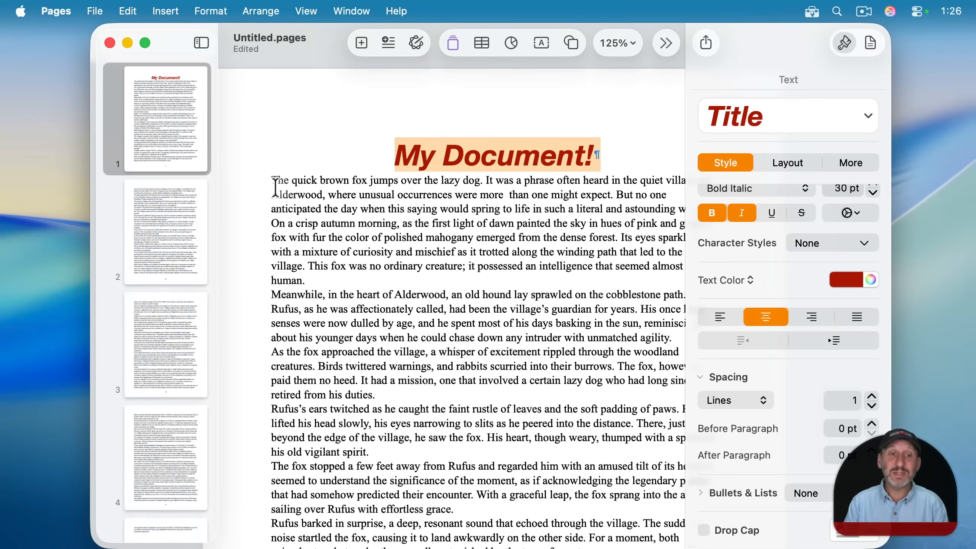
pyautogui.moveTo(273, 180); pyautogui.dragTo(329, 277)
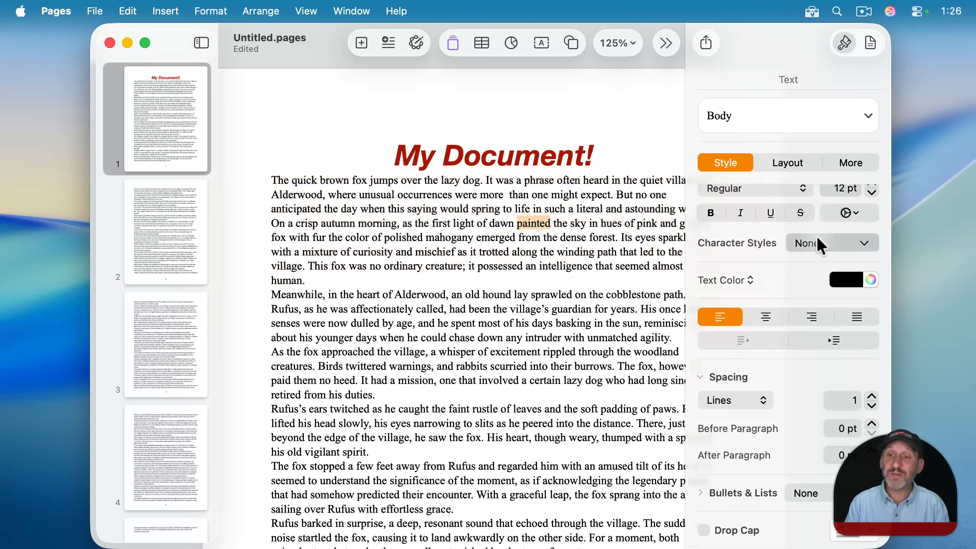
pyautogui.click(816, 243)
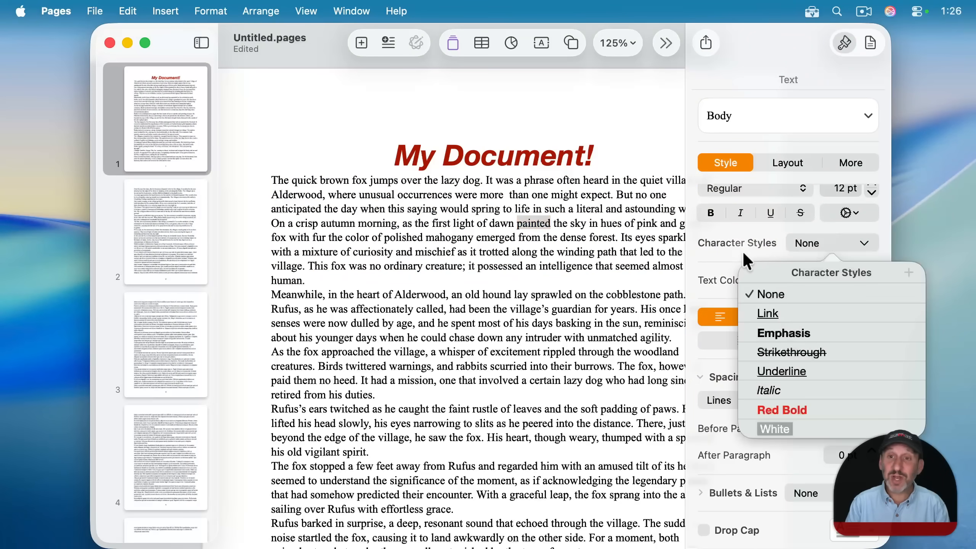
pyautogui.click(743, 253)
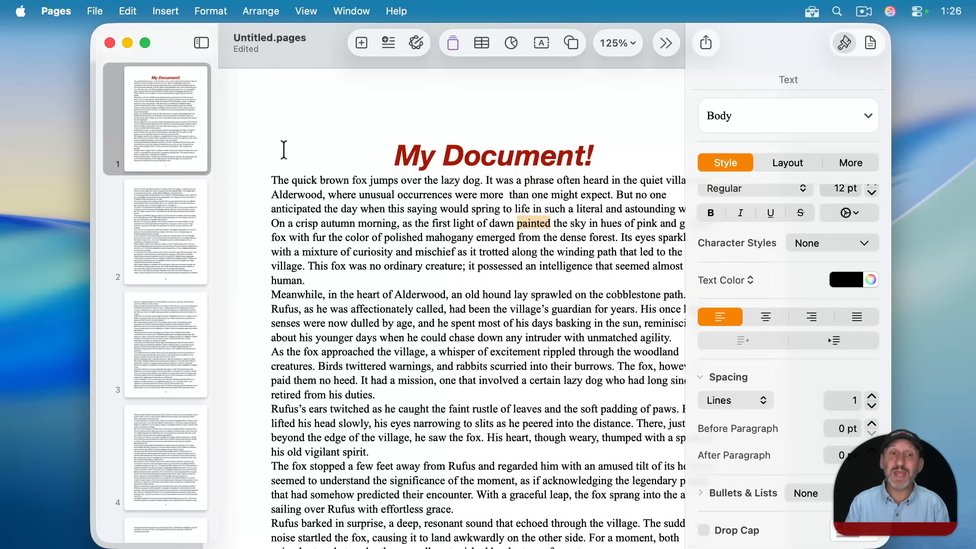
pyautogui.scroll(-10, 401, 256)
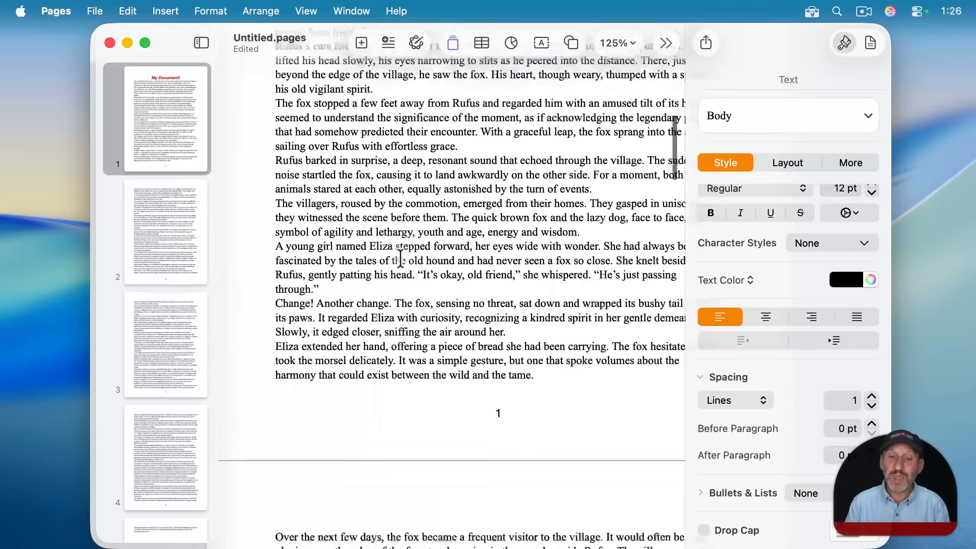
pyautogui.click(497, 408)
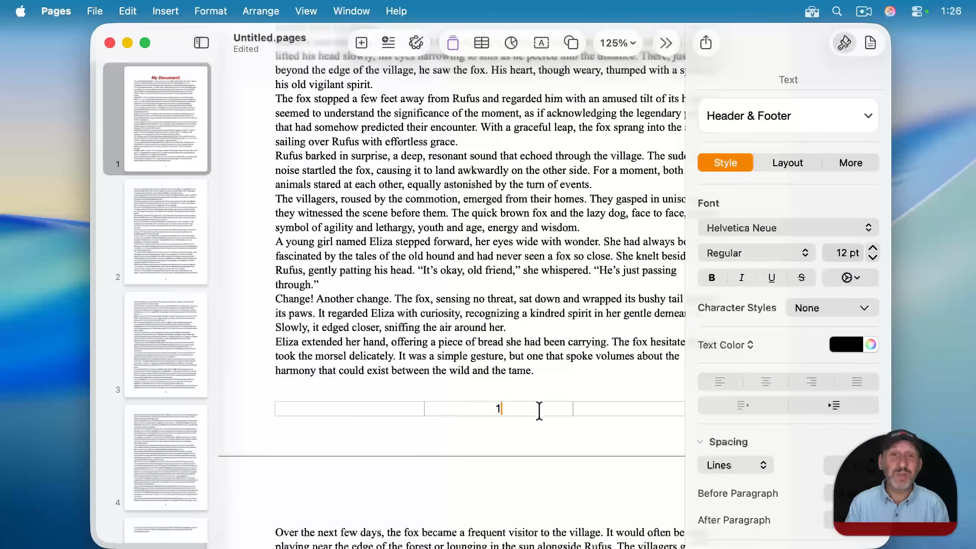
pyautogui.scroll(10, 491, 338)
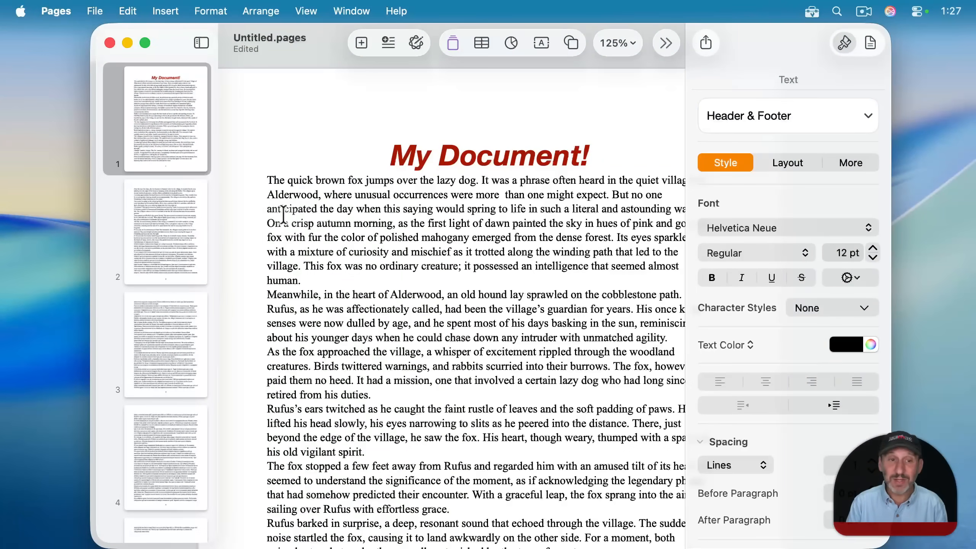
# Delete all of the document's body text, including the title.
pyautogui.click(265, 179)
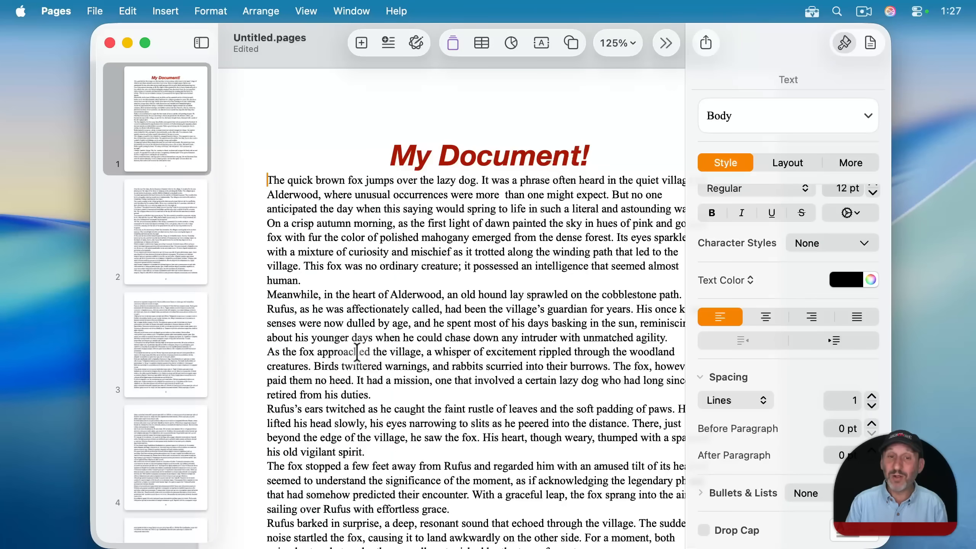
pyautogui.press('super+a')
pyautogui.press('super+BackSpace')
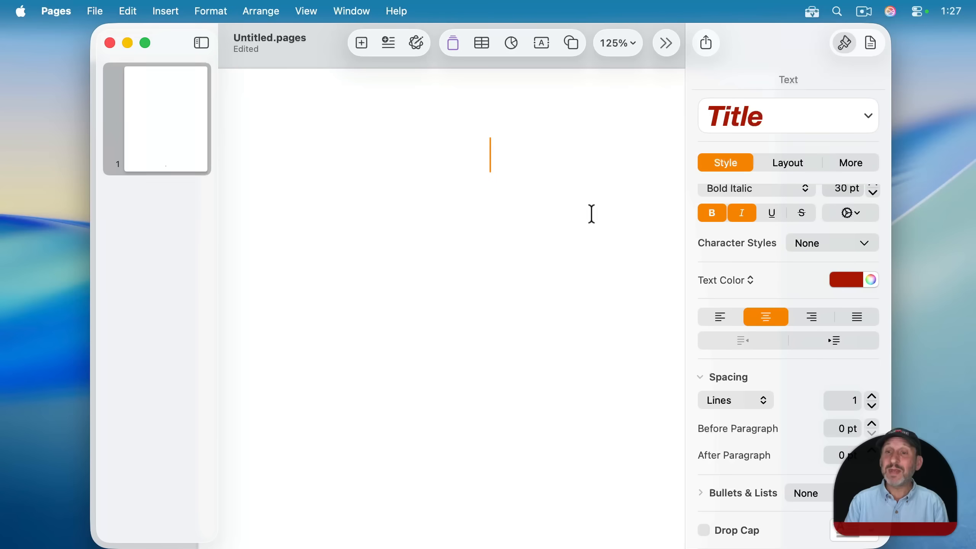
# Check the available paragraph styles and enter the title "Report" in the Title style.
pyautogui.click(765, 123)
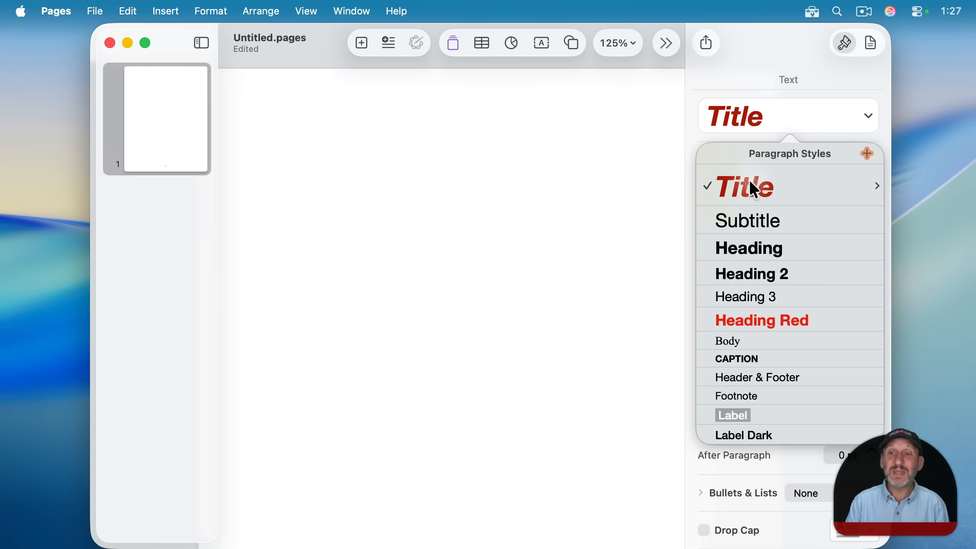
pyautogui.click(578, 187)
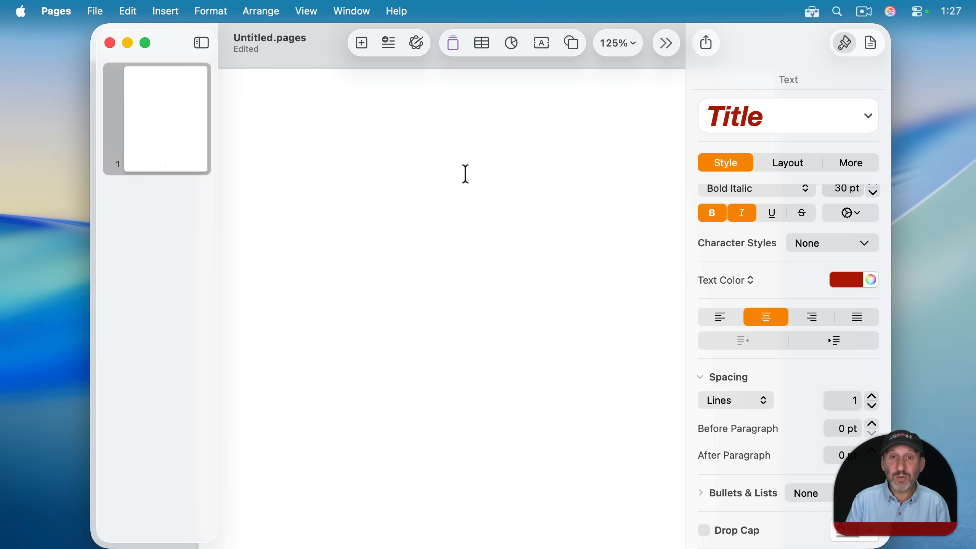
pyautogui.write('Report')
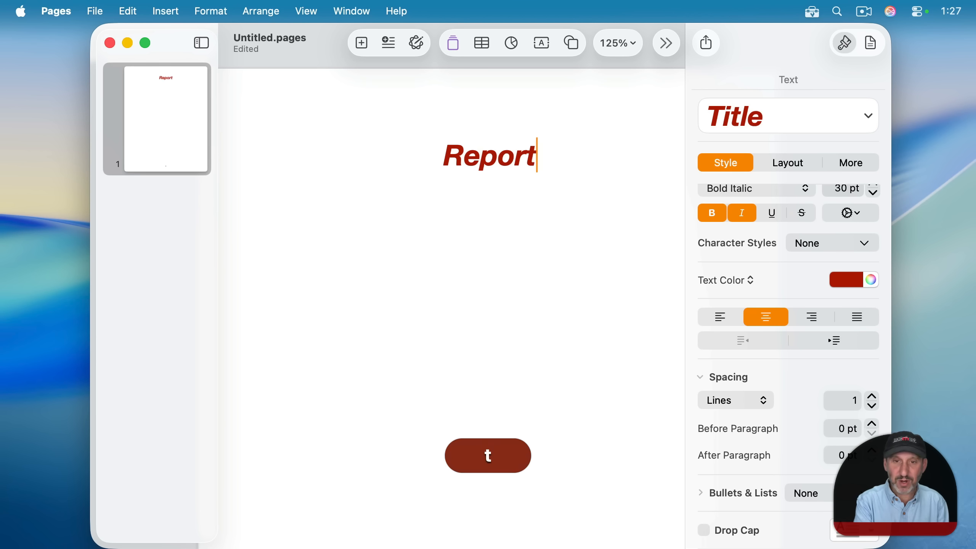
# Complete the title as "Report:" and add the body line "A little bit of text" below it.
pyautogui.write(':')
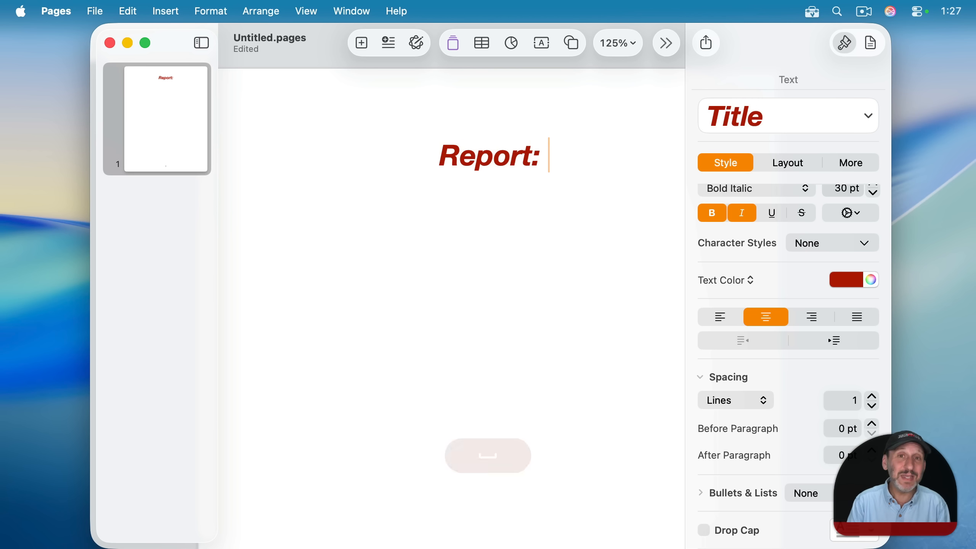
pyautogui.press('Return')
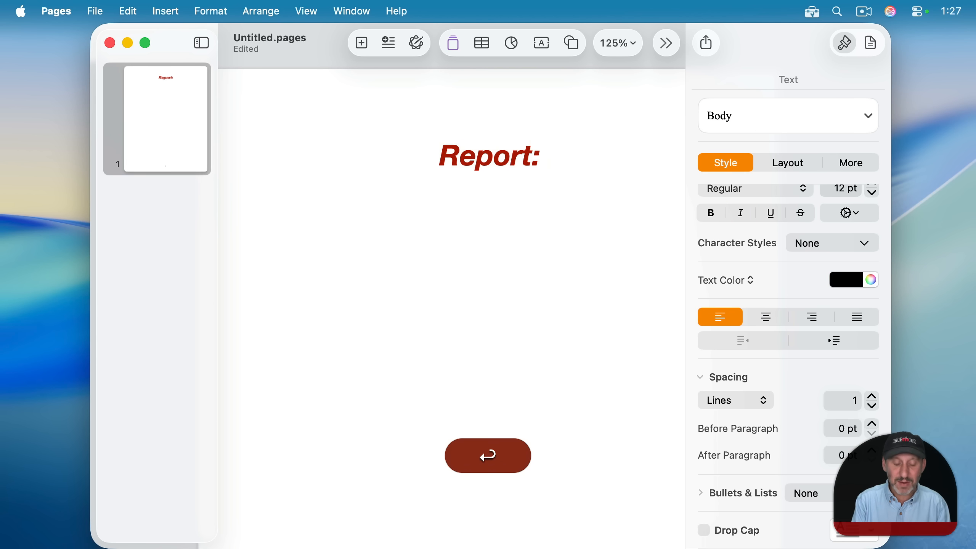
pyautogui.press('shift')
pyautogui.write('A little bit of text')
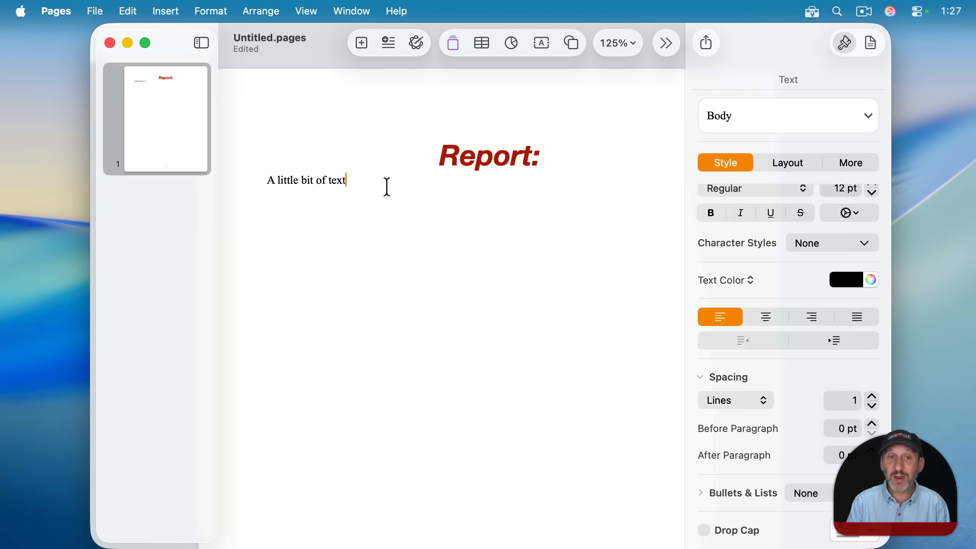
# Save the document as a custom template in the Template Chooser and name it "Anything".
pyautogui.click(96, 11)
pyautogui.click(133, 451)
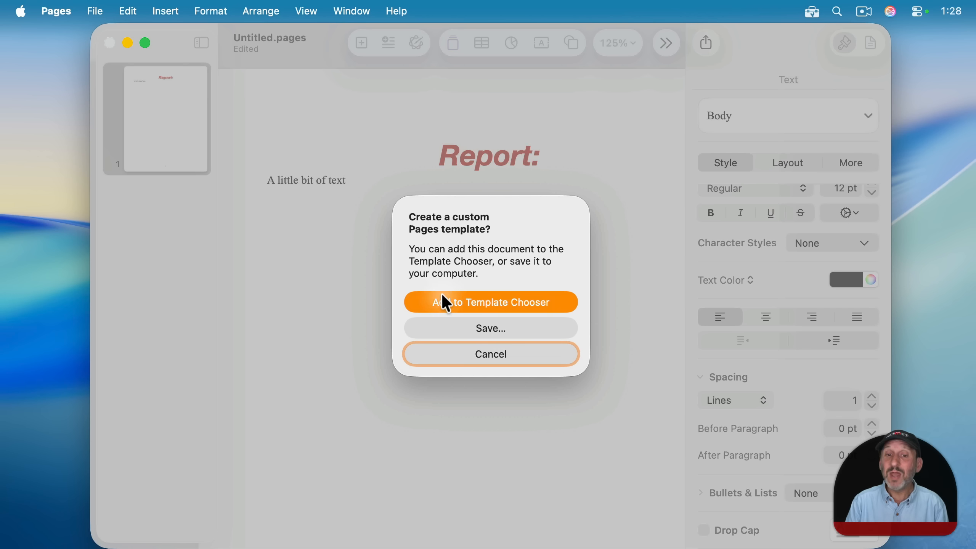
pyautogui.click(491, 304)
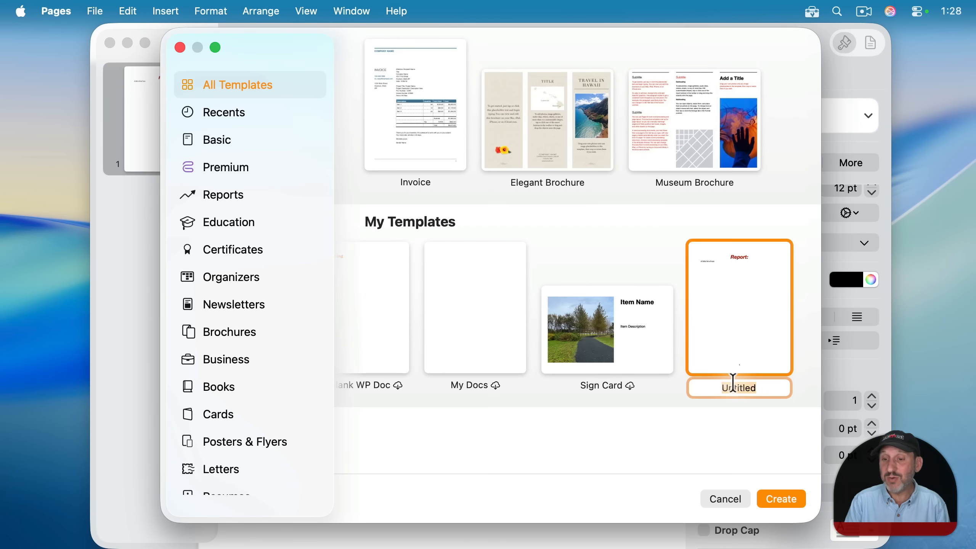
pyautogui.write('Anything')
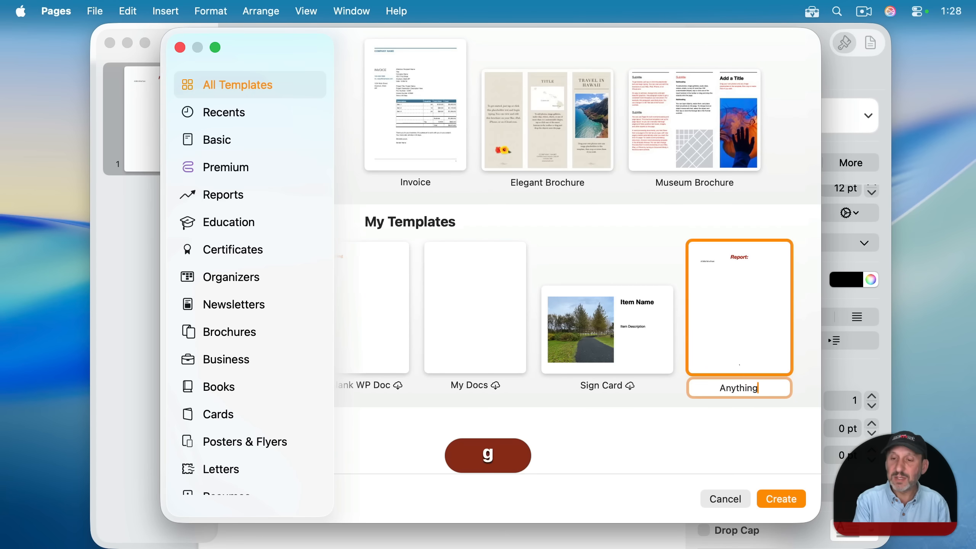
pyautogui.press('Return')
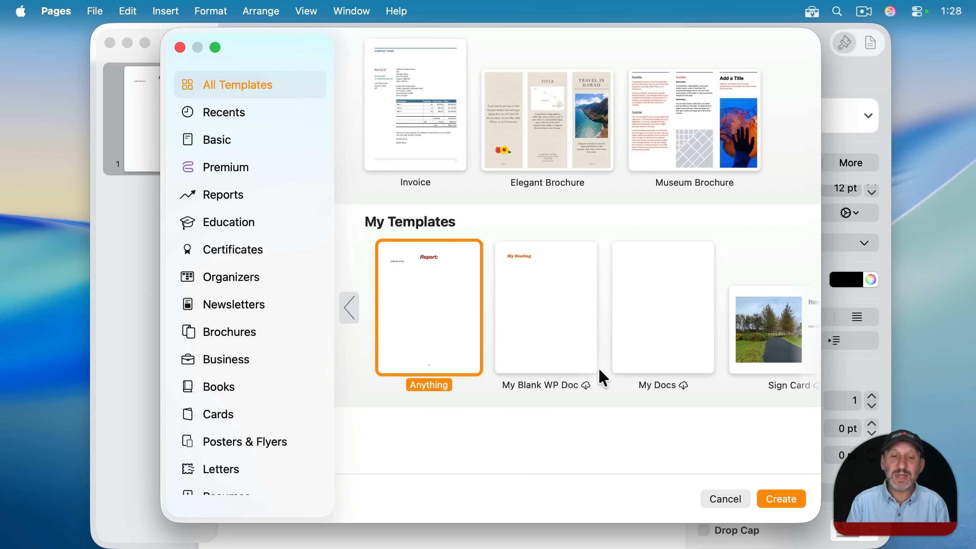
# Create a new document from the Anything template and check the paragraph styles of its title and body text.
pyautogui.doubleClick(415, 279)
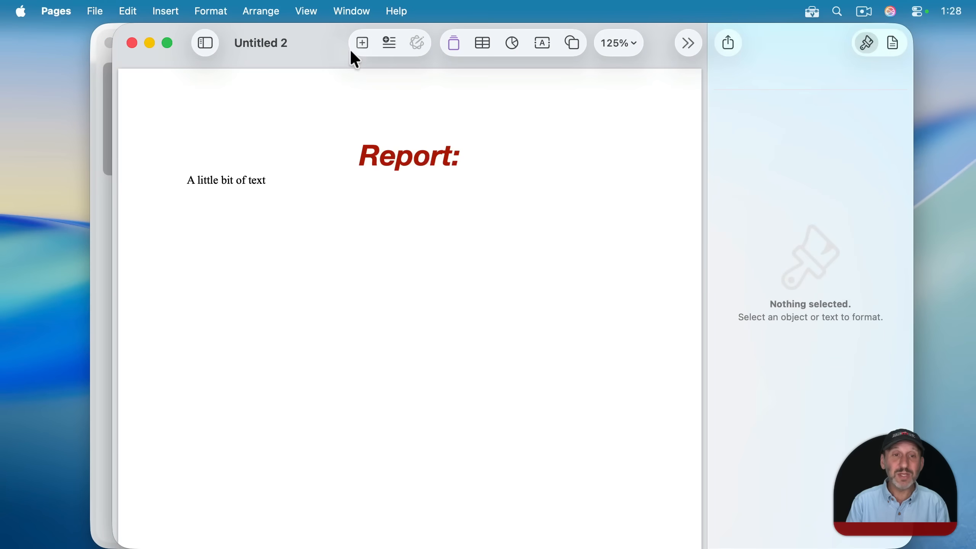
pyautogui.moveTo(352, 52); pyautogui.dragTo(264, 61)
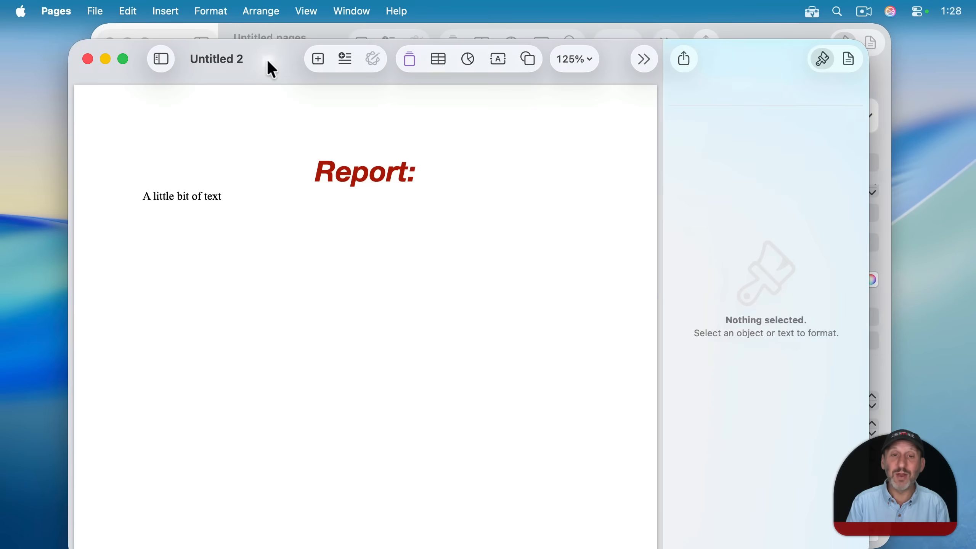
pyautogui.tripleClick(479, 173)
pyautogui.click(747, 129)
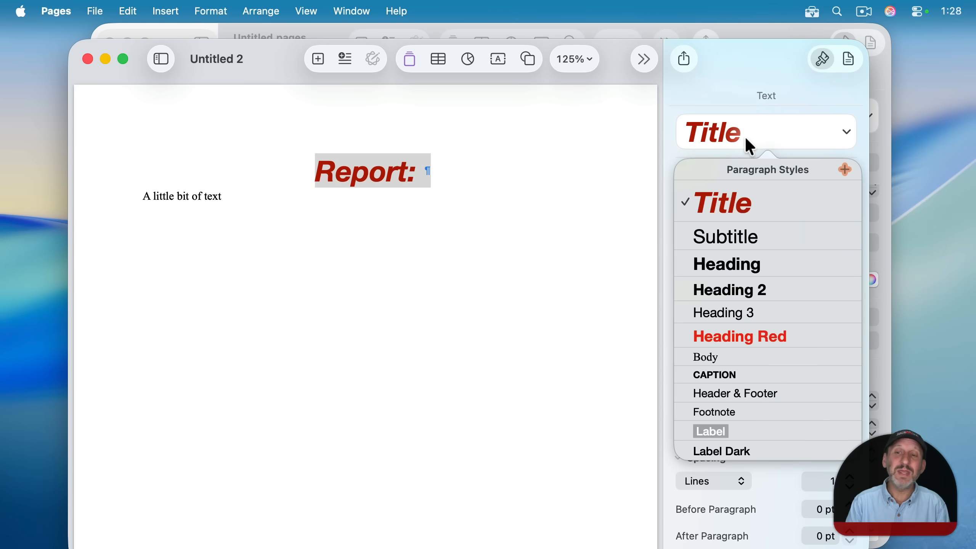
pyautogui.click(505, 244)
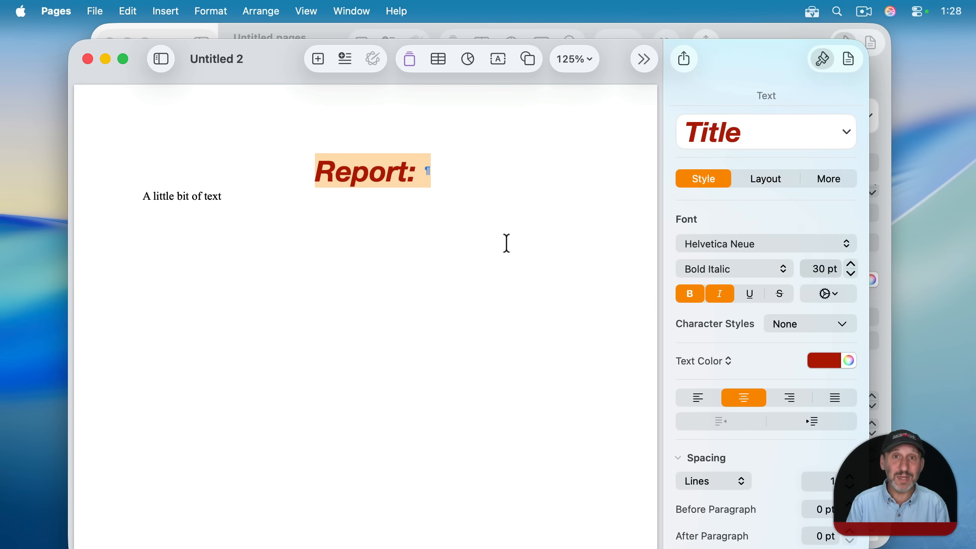
pyautogui.click(414, 196)
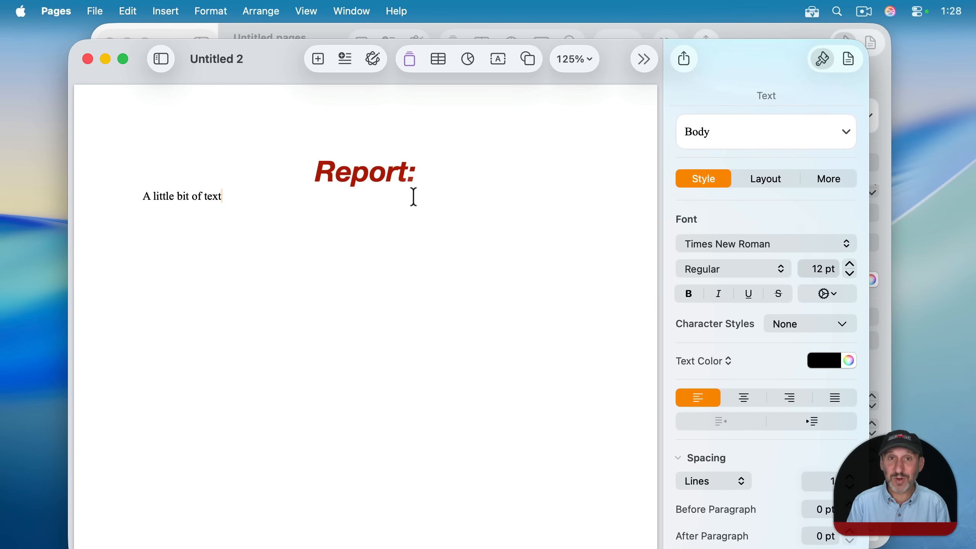